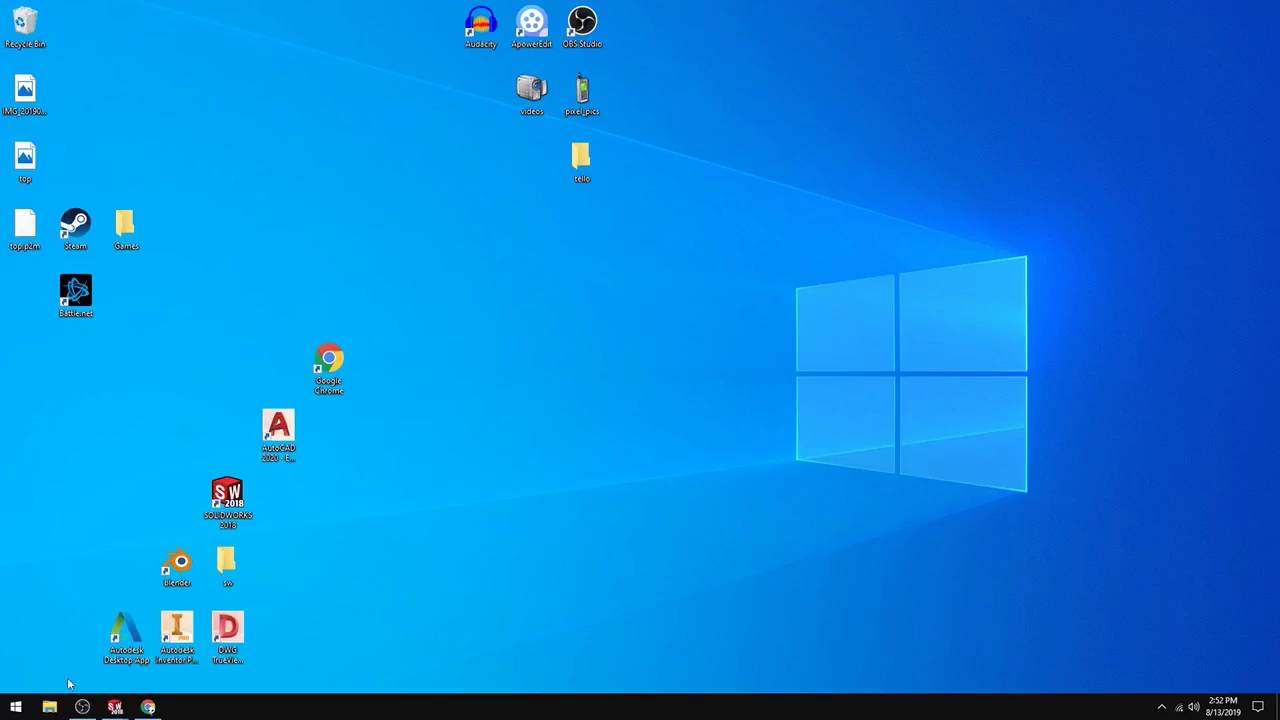
- Close the Part1 spinning top without saving, then close forever_spin
{"action": "mouse_move", "coordinate": [115, 707]}
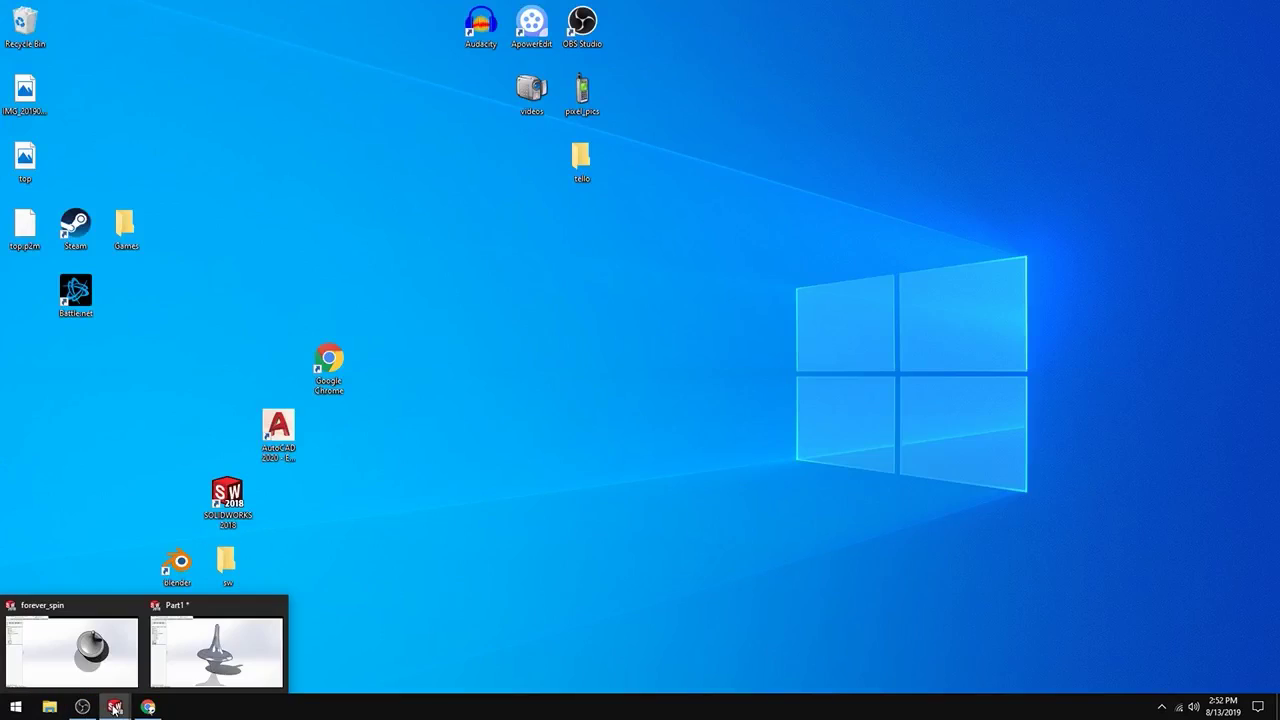
{"action": "left_click", "coordinate": [215, 652]}
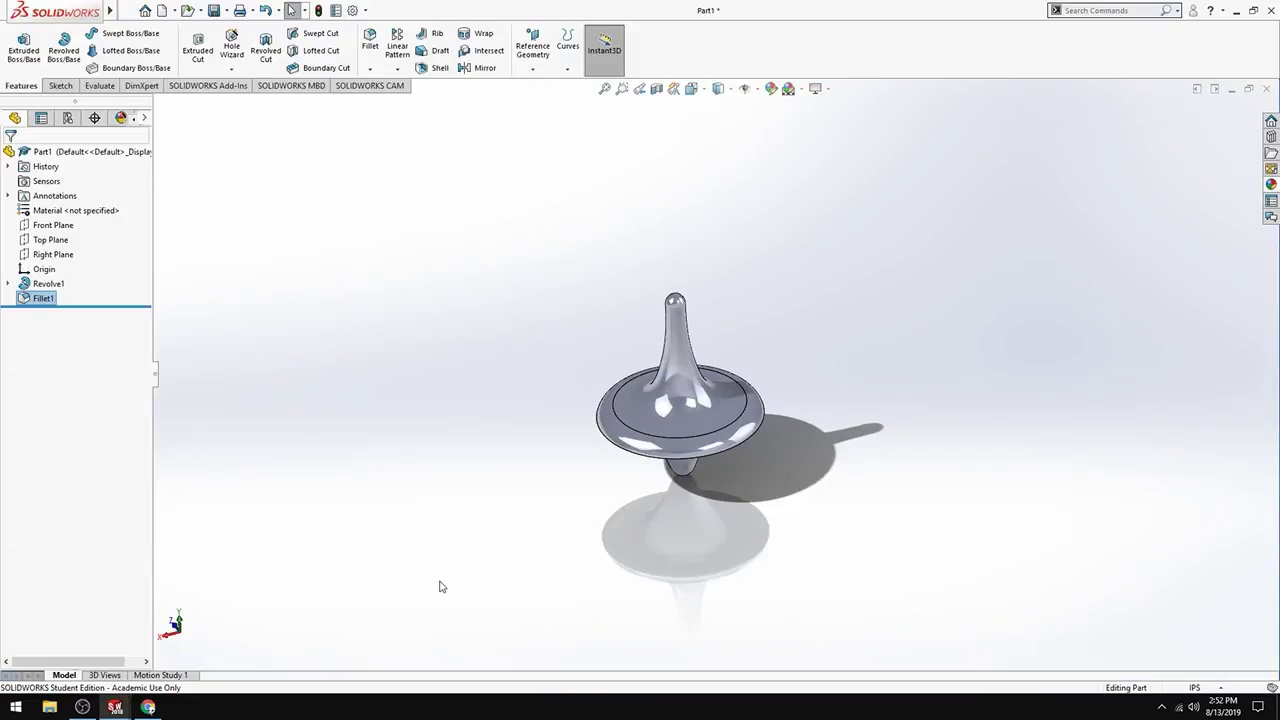
{"action": "middle_click_drag", "start_coordinate": [741, 388], "coordinate": [560, 434]}
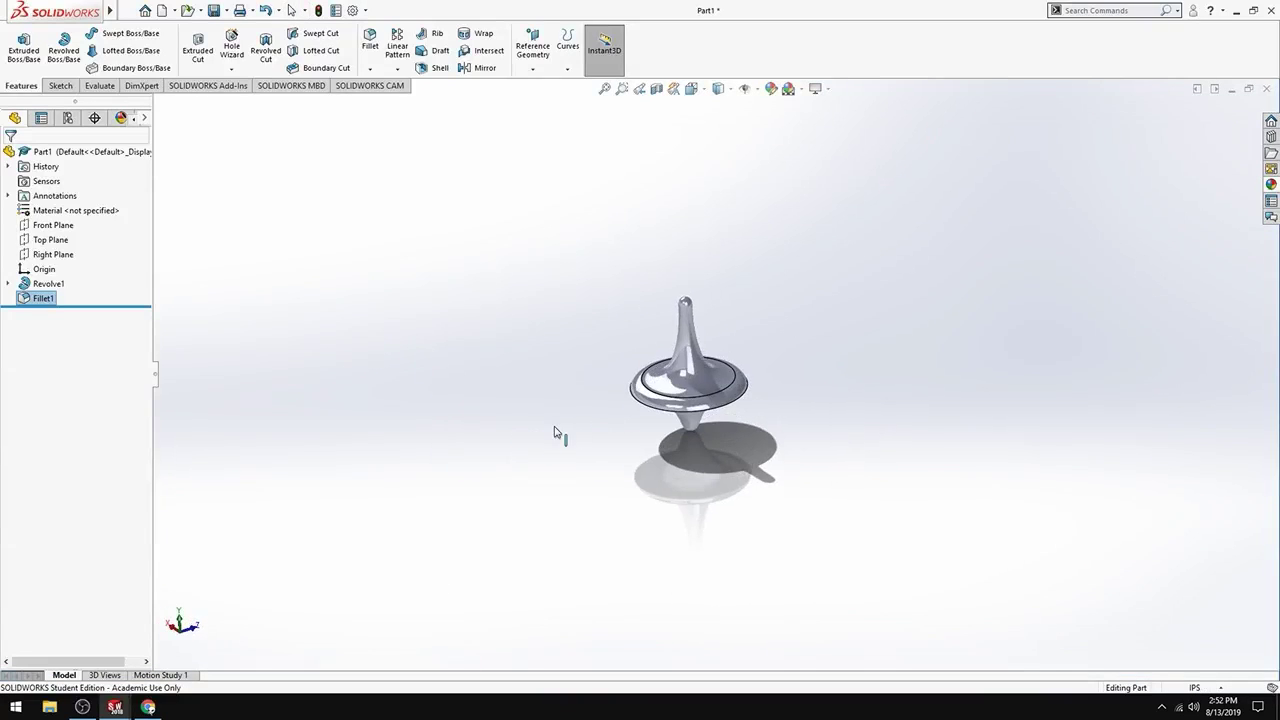
{"action": "left_click", "coordinate": [1268, 90]}
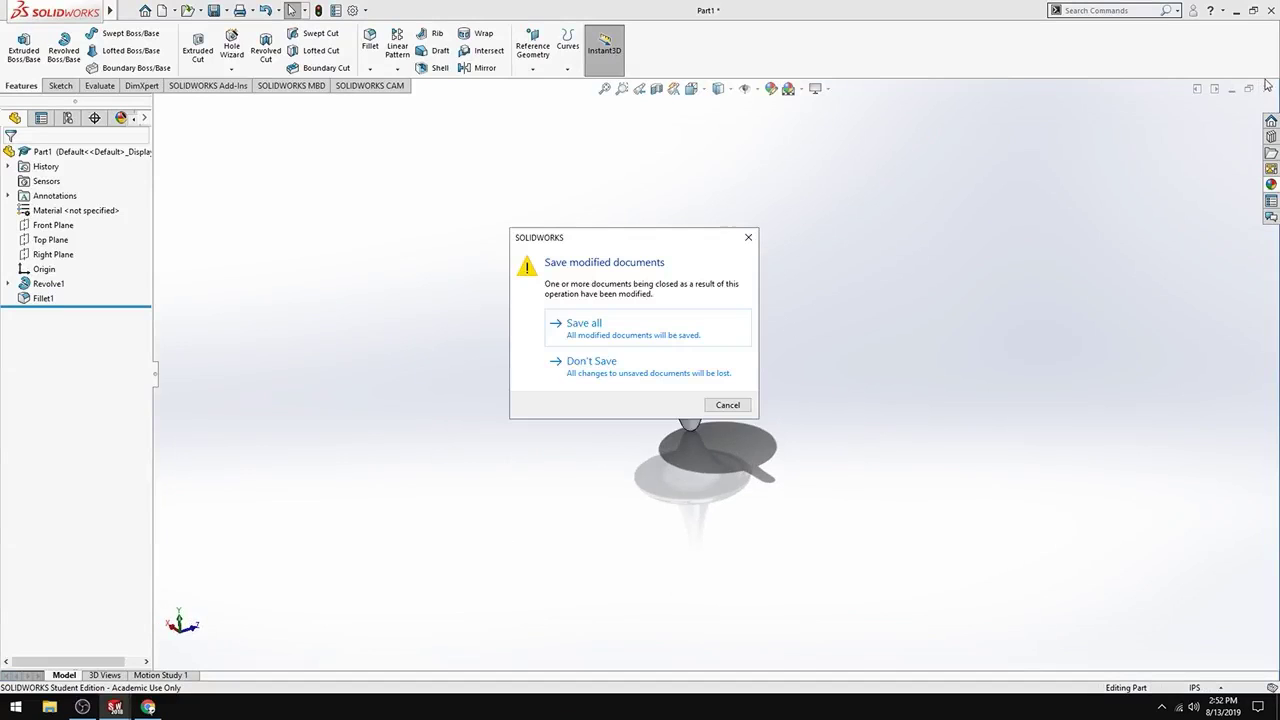
{"action": "left_click", "coordinate": [615, 376]}
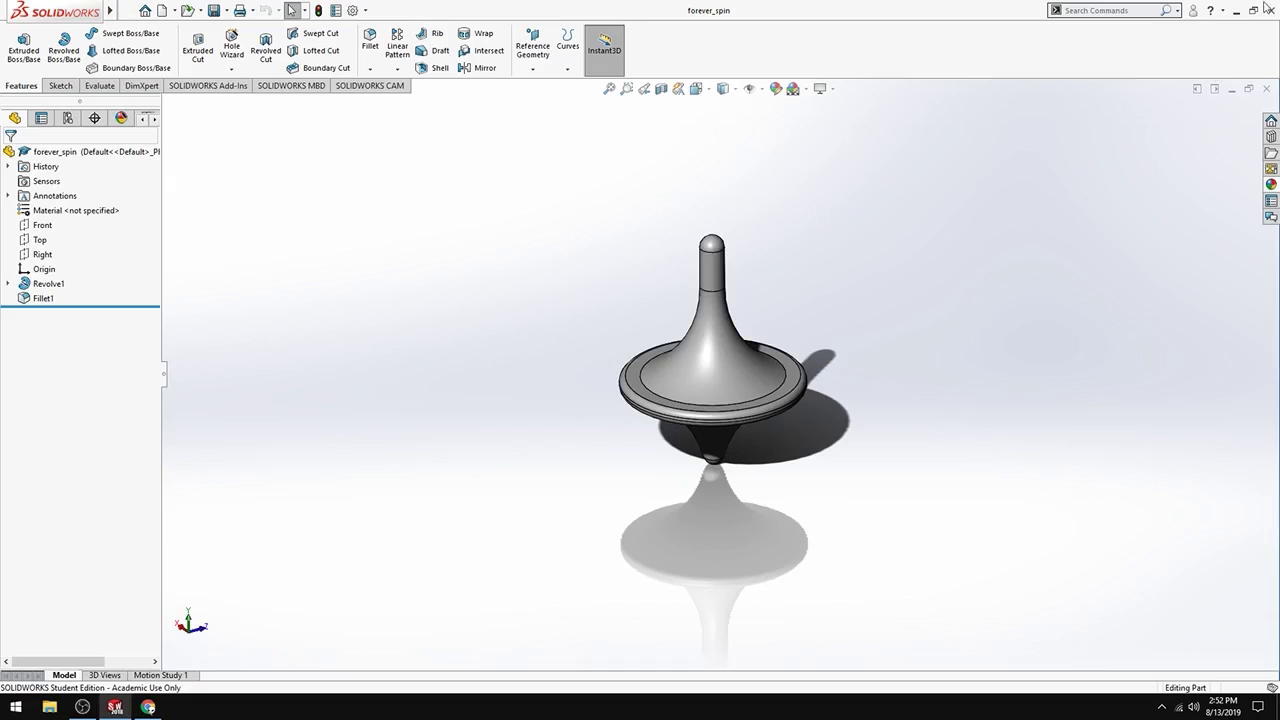
{"action": "left_click", "coordinate": [1270, 89]}
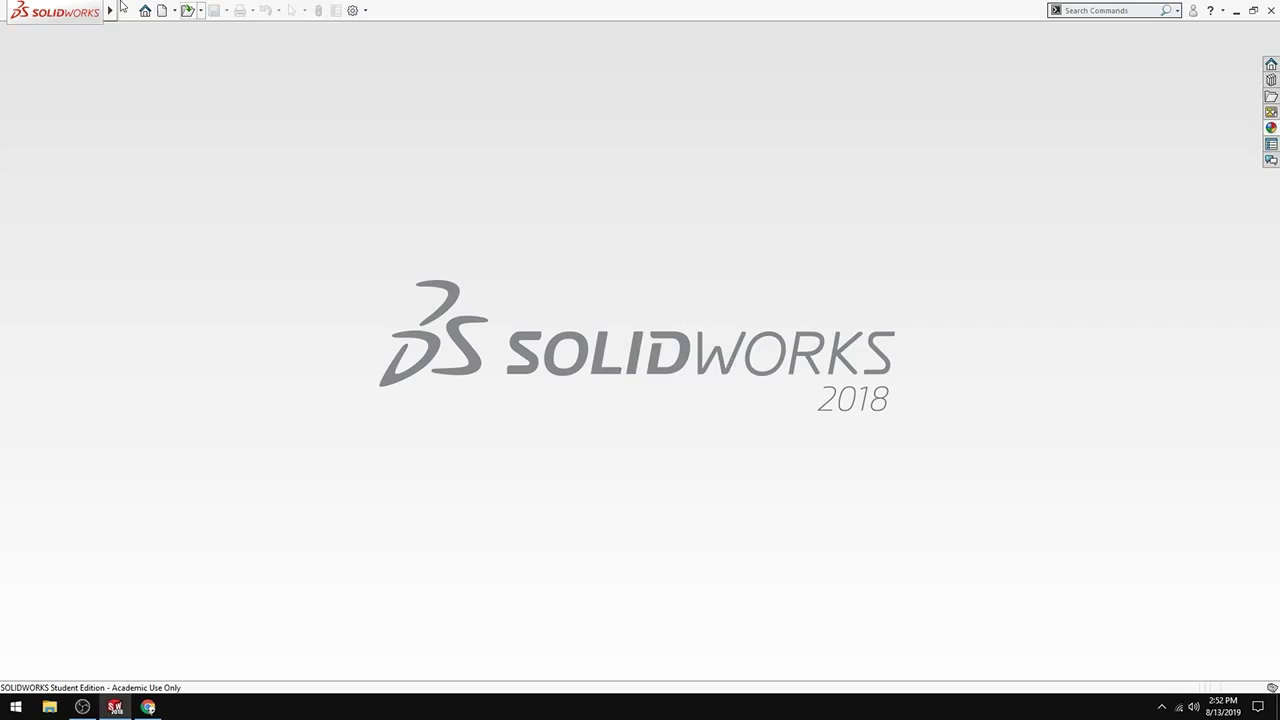
- Create a new blank Part document, Part2
{"action": "left_click", "coordinate": [160, 12]}
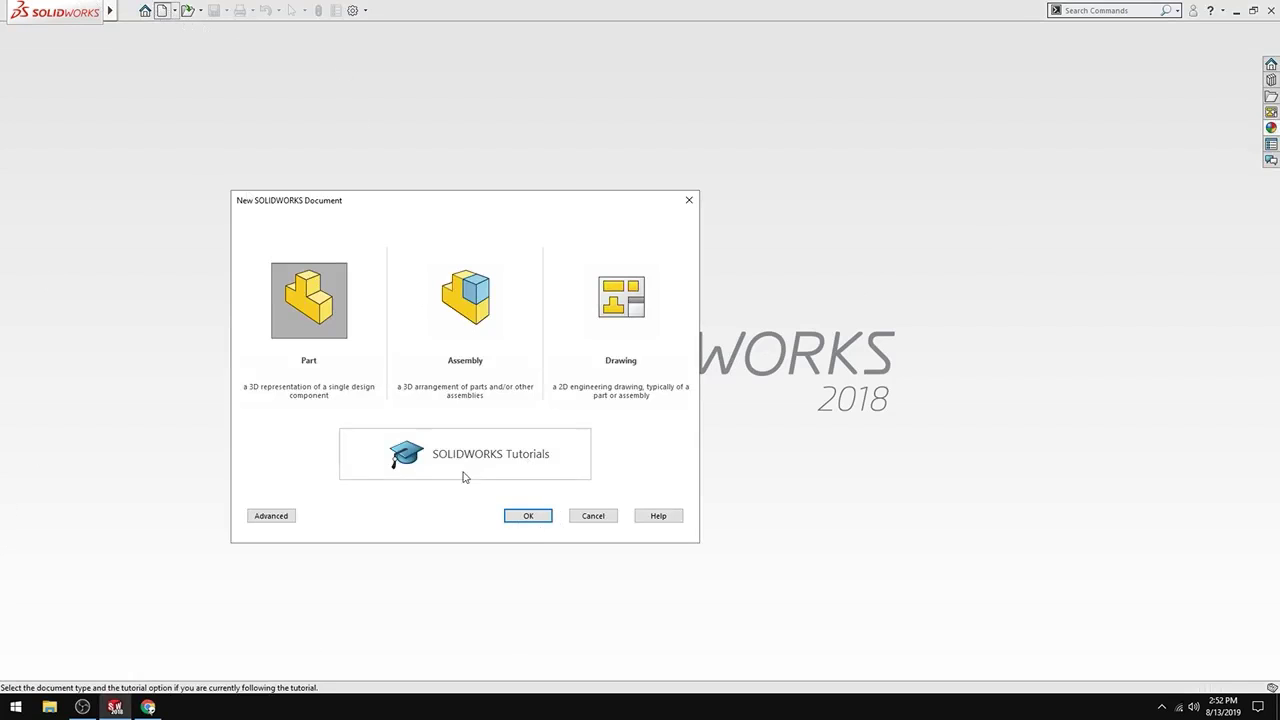
{"action": "left_click", "coordinate": [512, 515]}
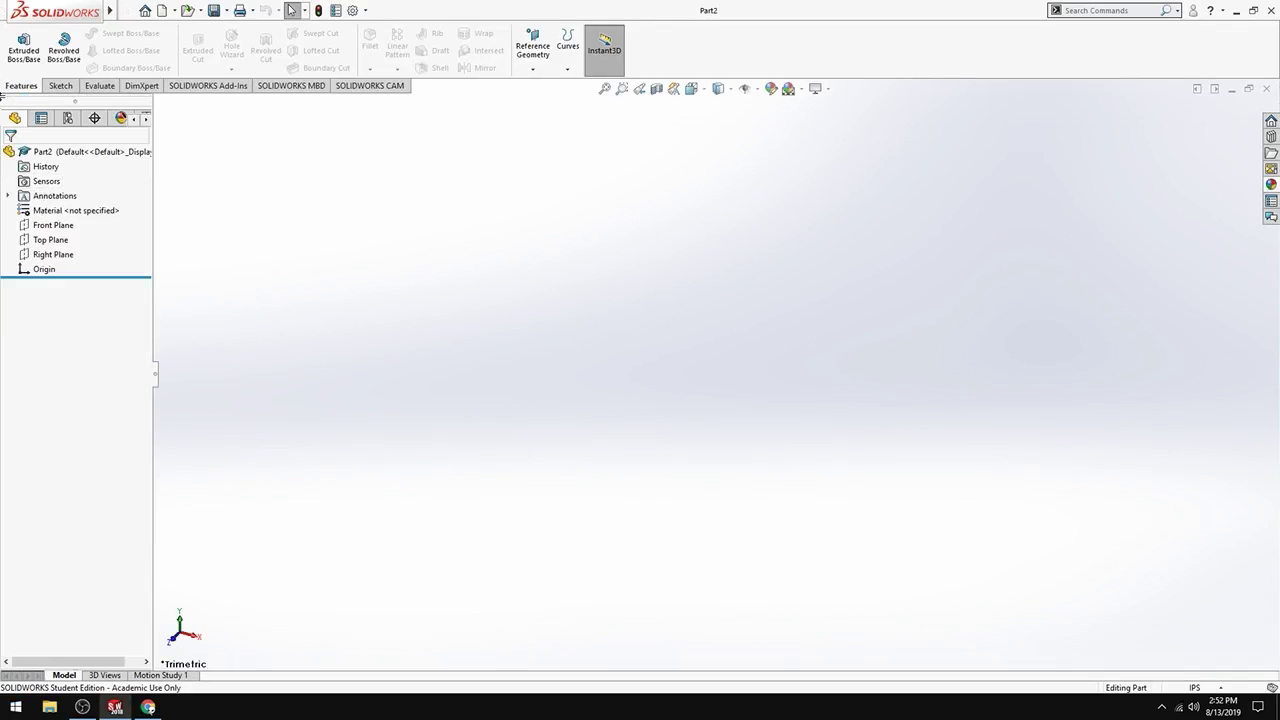
- Start a sketch on the Front Plane, face it front-on, and draw a corner rectangle from the origin
{"action": "left_click", "coordinate": [58, 86]}
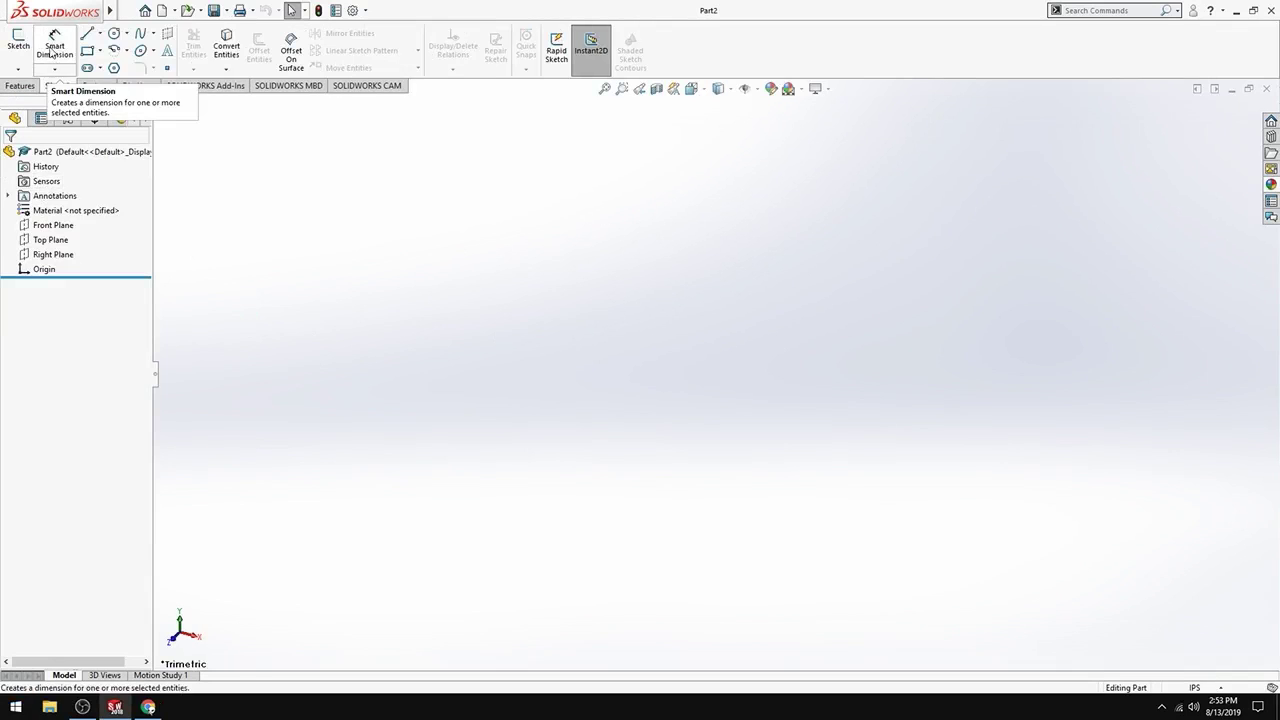
{"action": "left_click", "coordinate": [18, 42]}
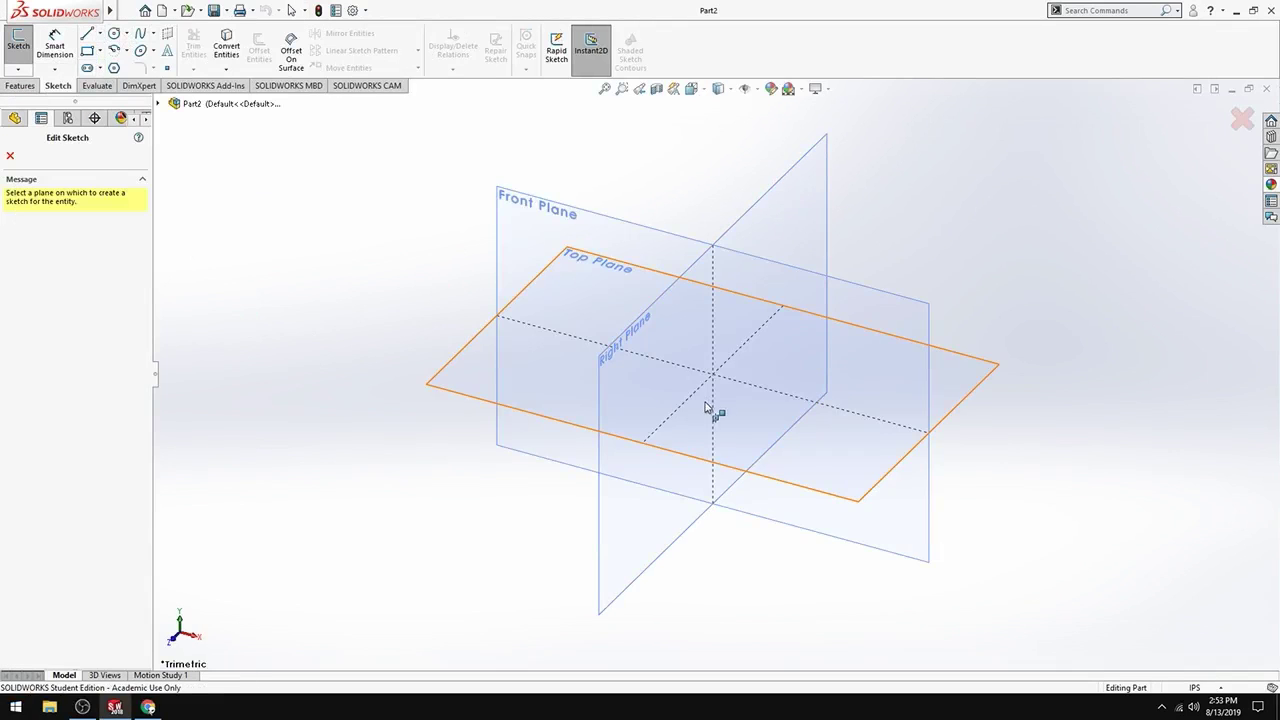
{"action": "left_click", "coordinate": [543, 266]}
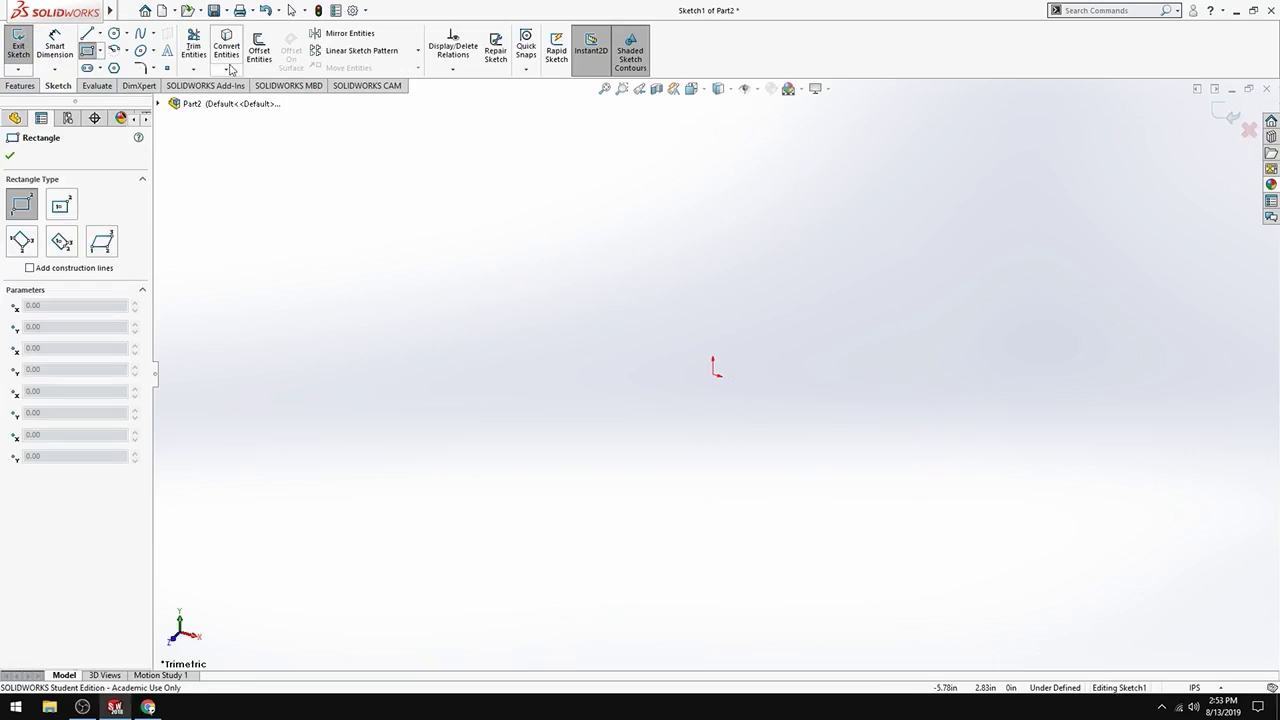
{"action": "left_click", "coordinate": [691, 89]}
{"action": "left_click", "coordinate": [503, 534]}
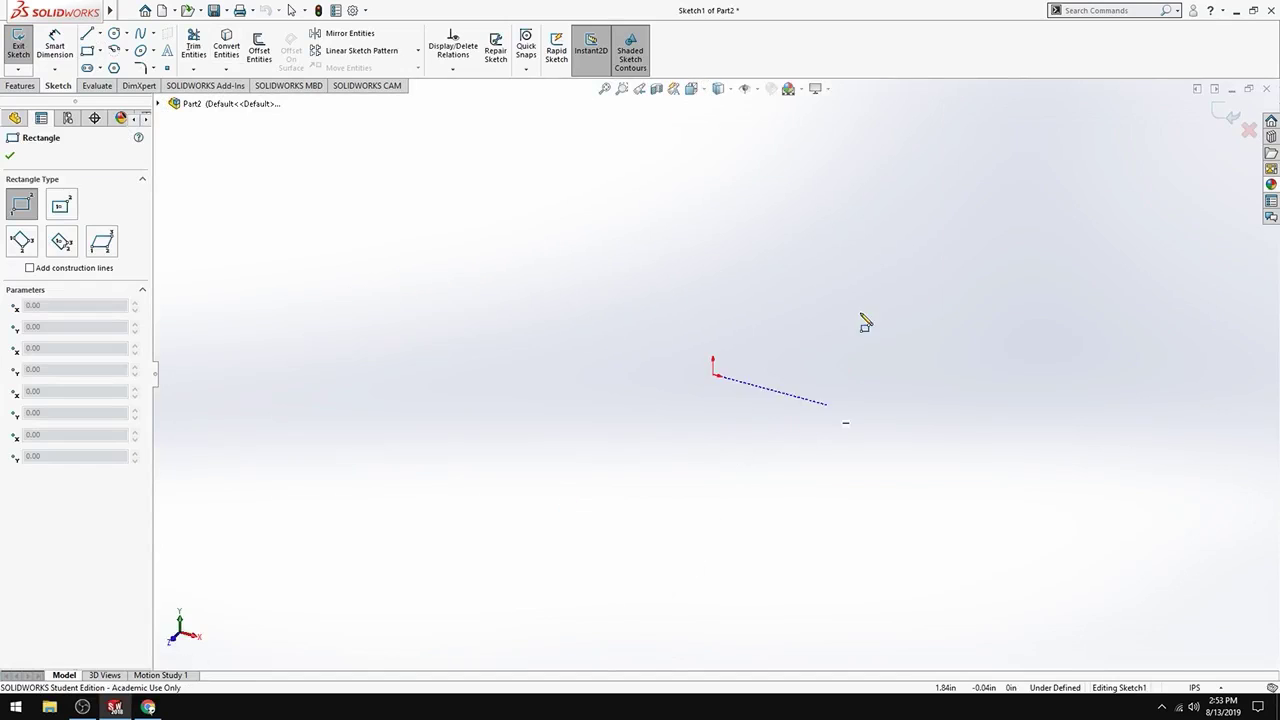
{"action": "left_click", "coordinate": [702, 355]}
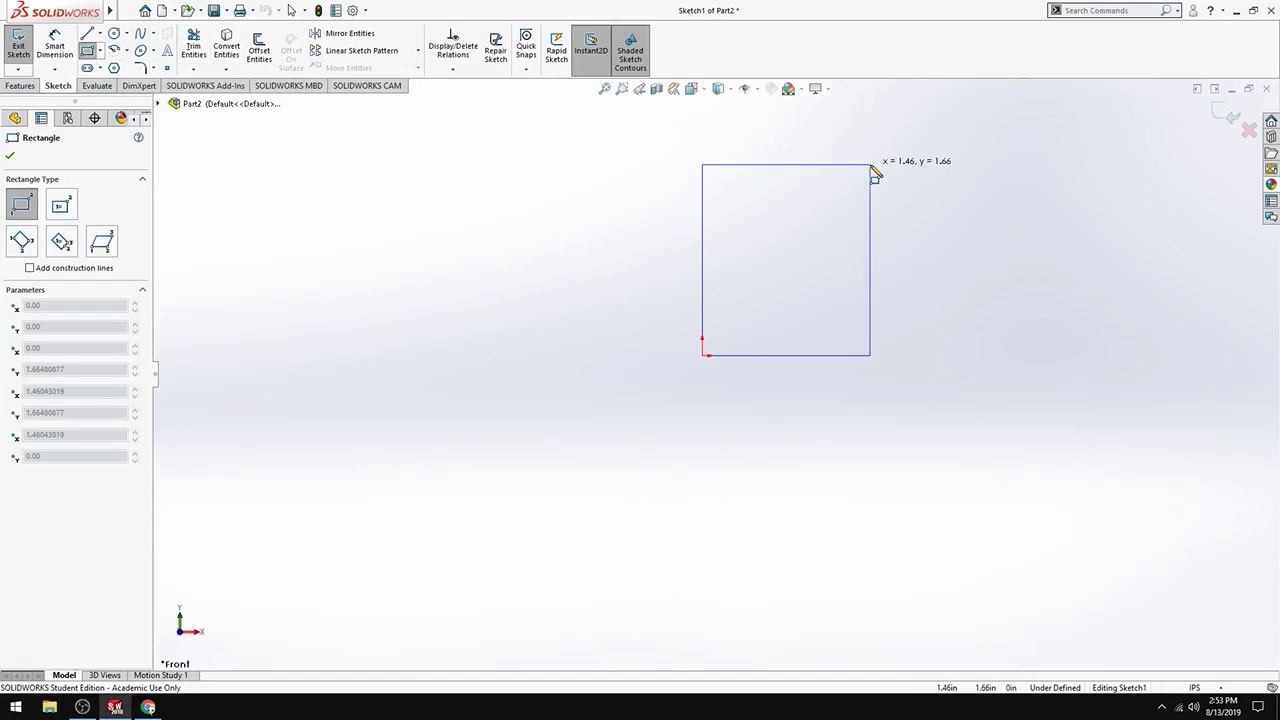
{"action": "left_click", "coordinate": [870, 164]}
- Dimension the rectangle's height and width to 1.5 each
{"action": "left_click", "coordinate": [55, 44]}
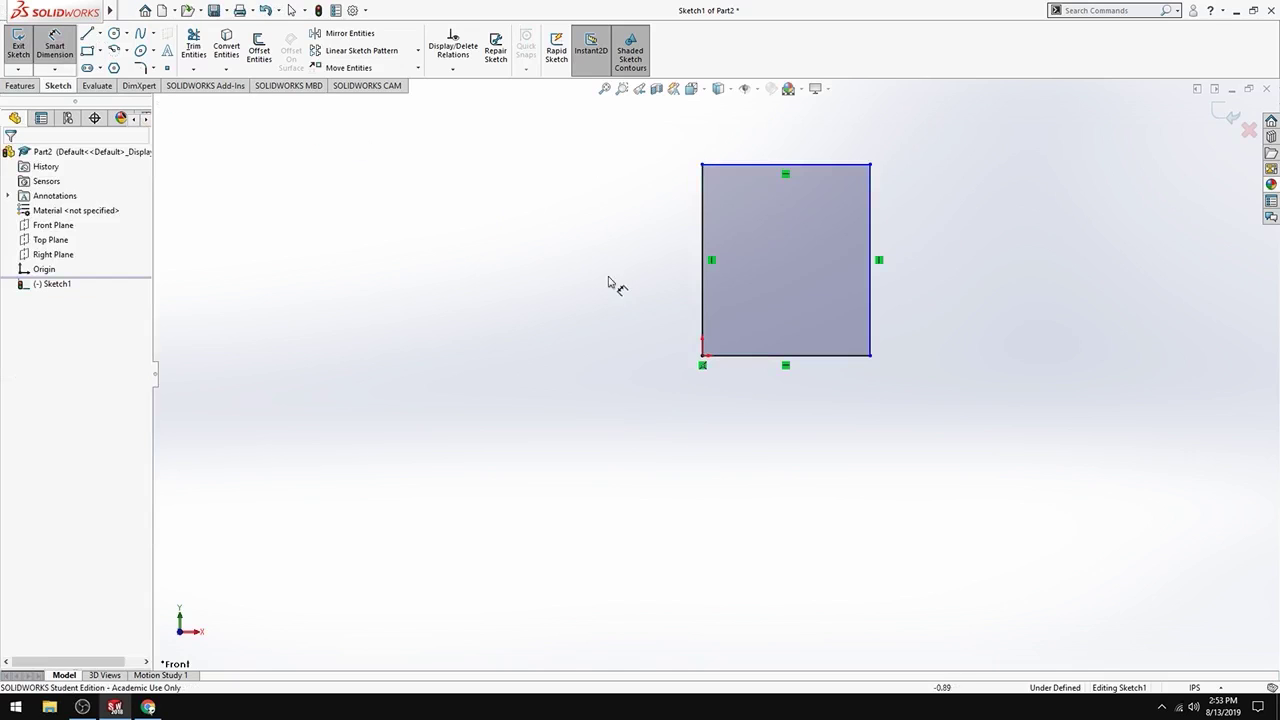
{"action": "left_click", "coordinate": [702, 283]}
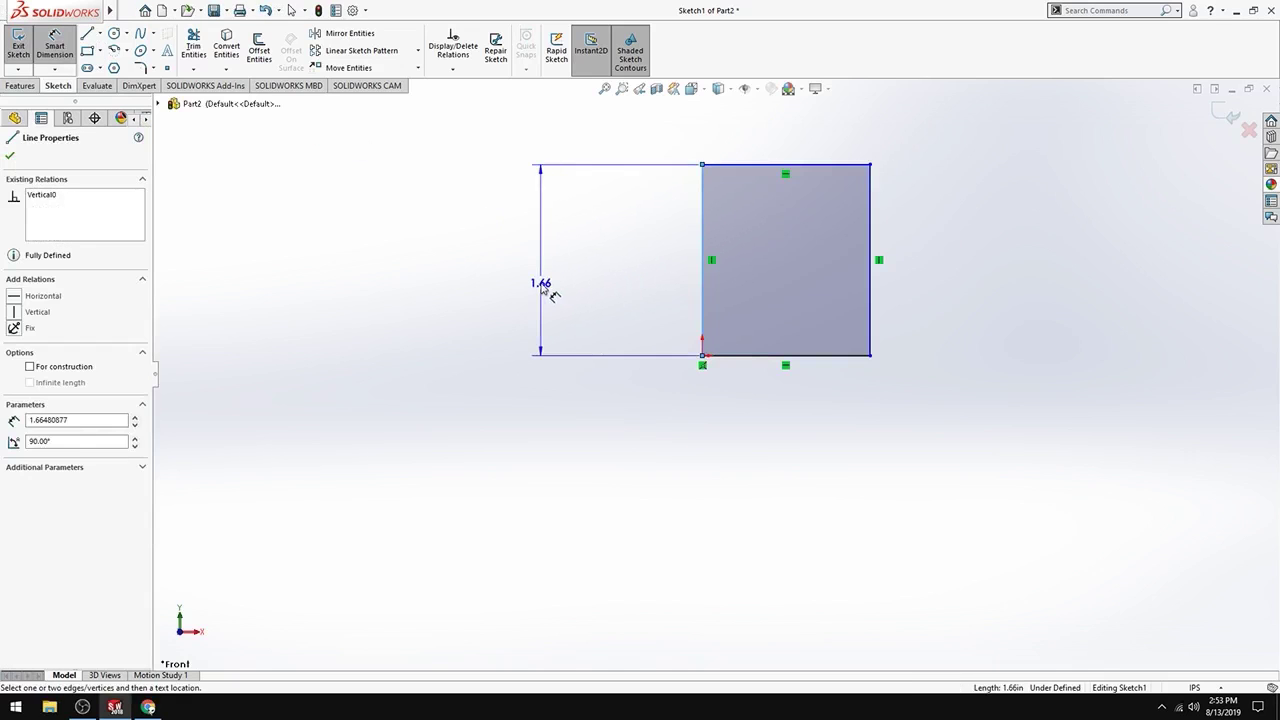
{"action": "left_click", "coordinate": [549, 288]}
{"action": "type", "text": "1.5"}
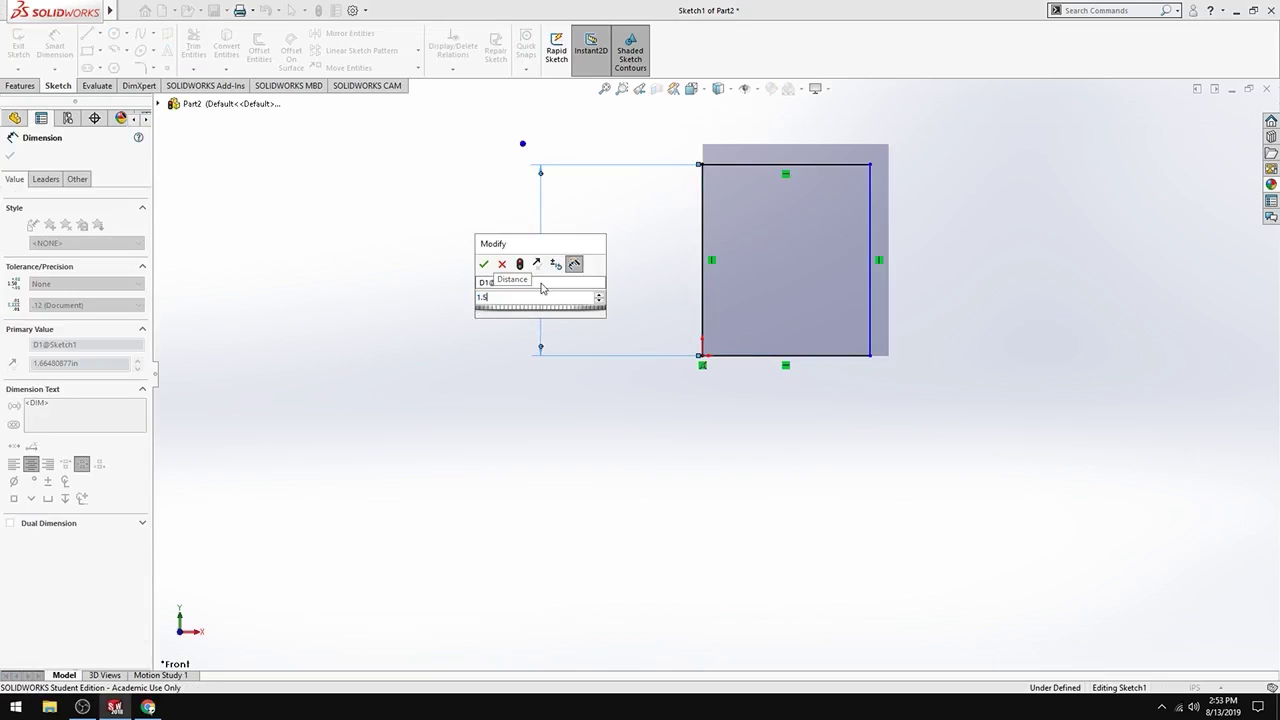
{"action": "key", "text": "Return"}
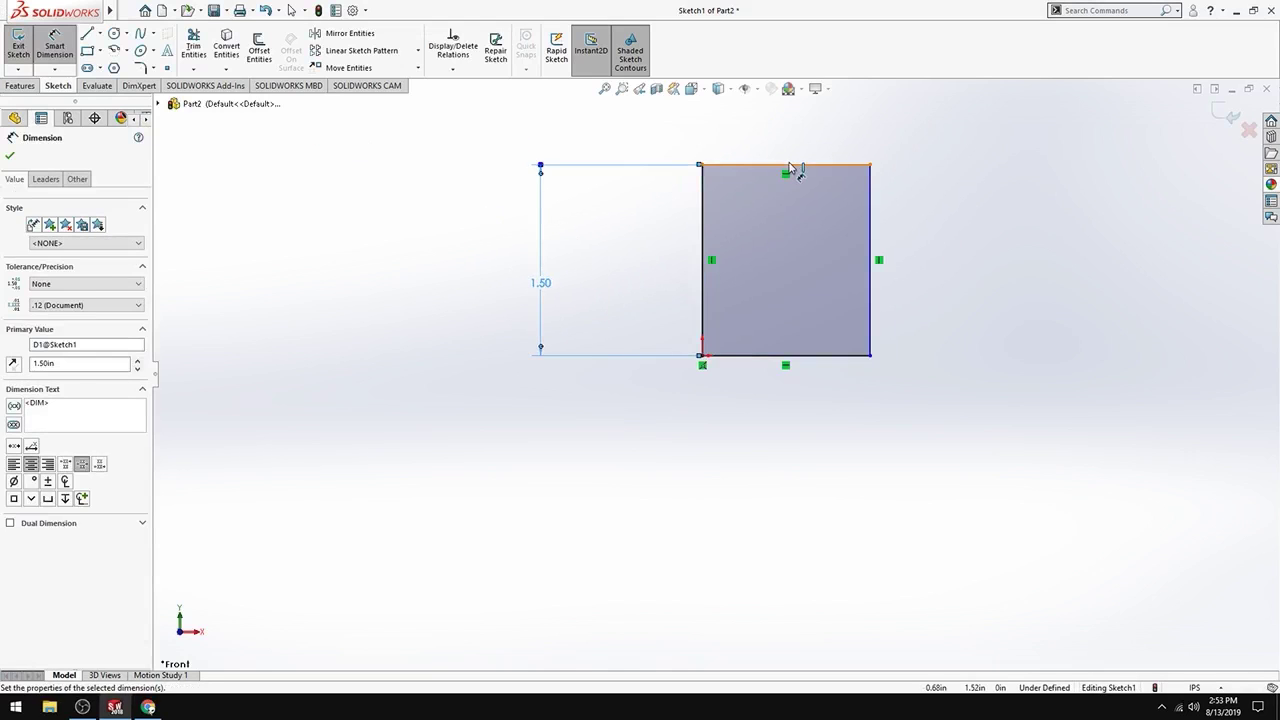
{"action": "left_click", "coordinate": [792, 165]}
{"action": "left_click", "coordinate": [771, 124]}
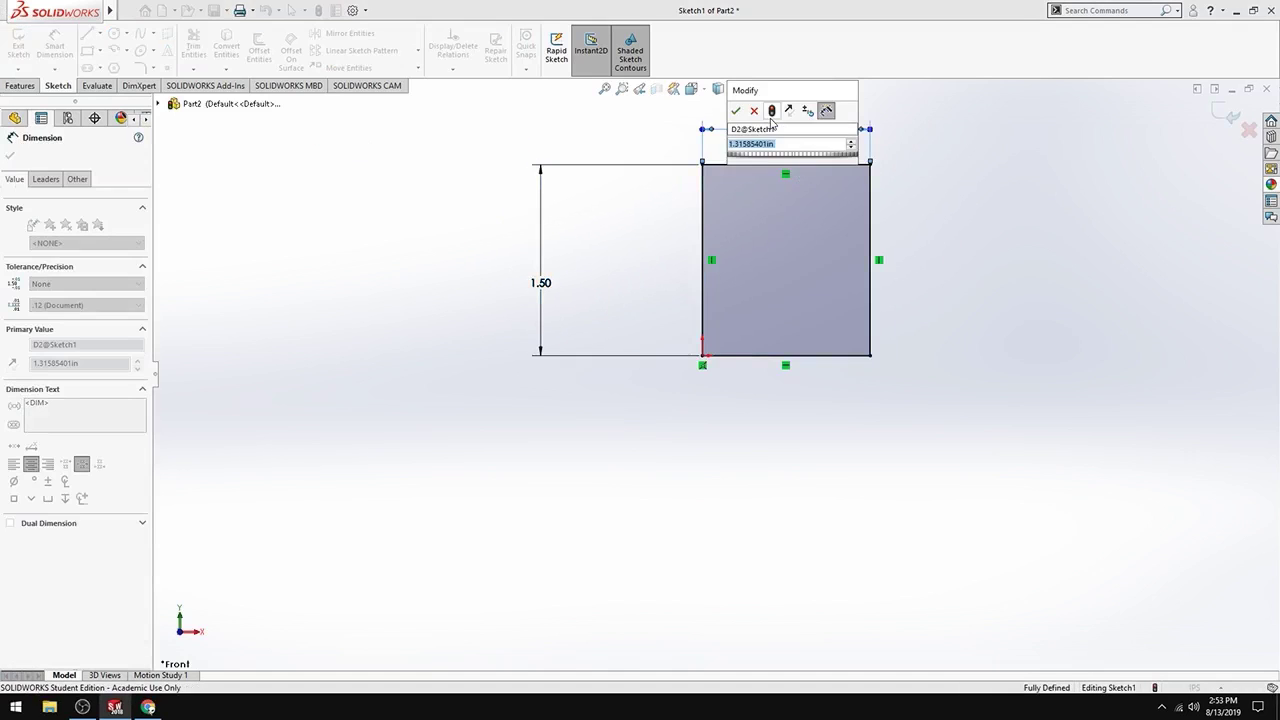
{"action": "type", "text": "1"}
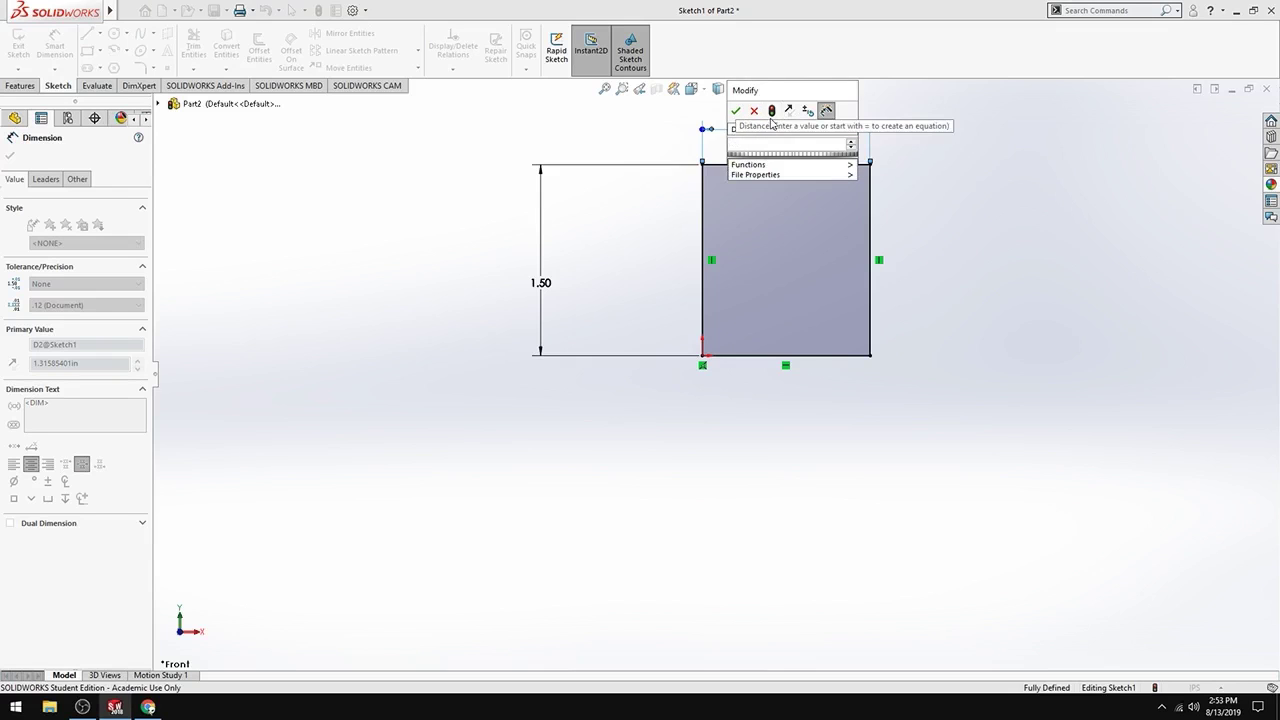
{"action": "type", "text": ".5"}
{"action": "key", "text": "Return"}
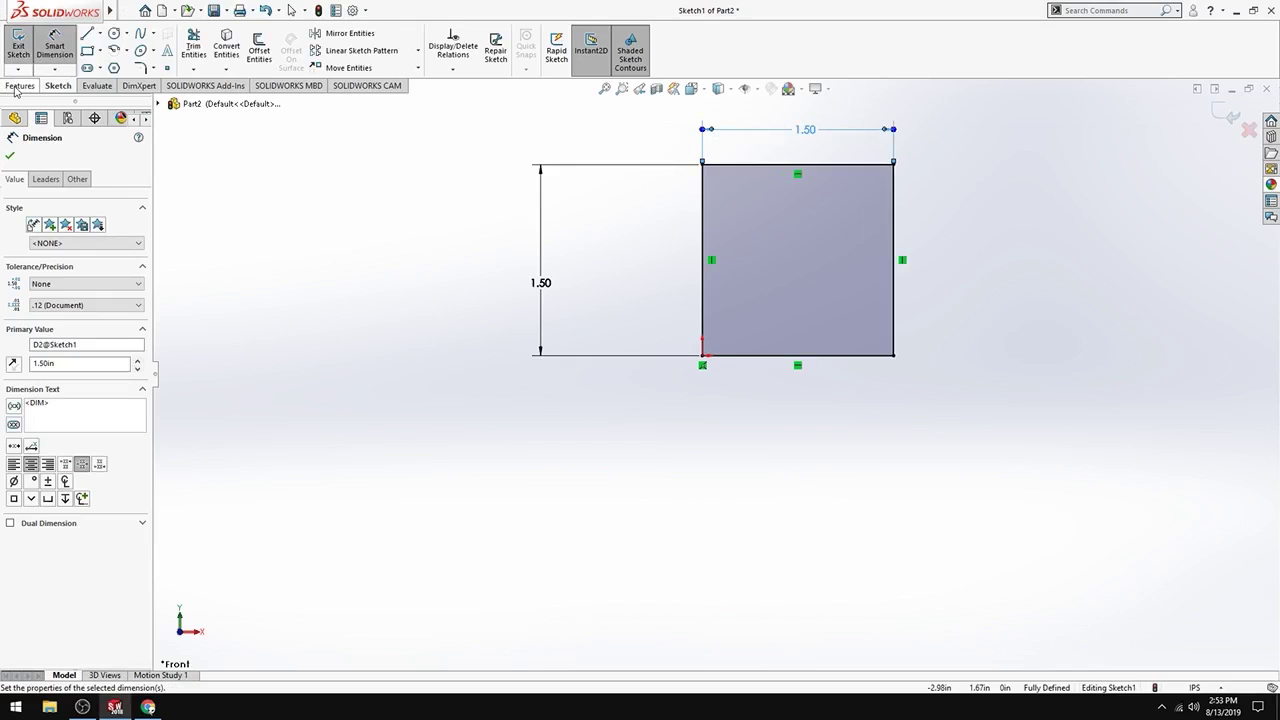
- Extrude the square 0.10 in into a plate and view it from the Front
{"action": "left_click", "coordinate": [20, 86]}
{"action": "left_click", "coordinate": [23, 47]}
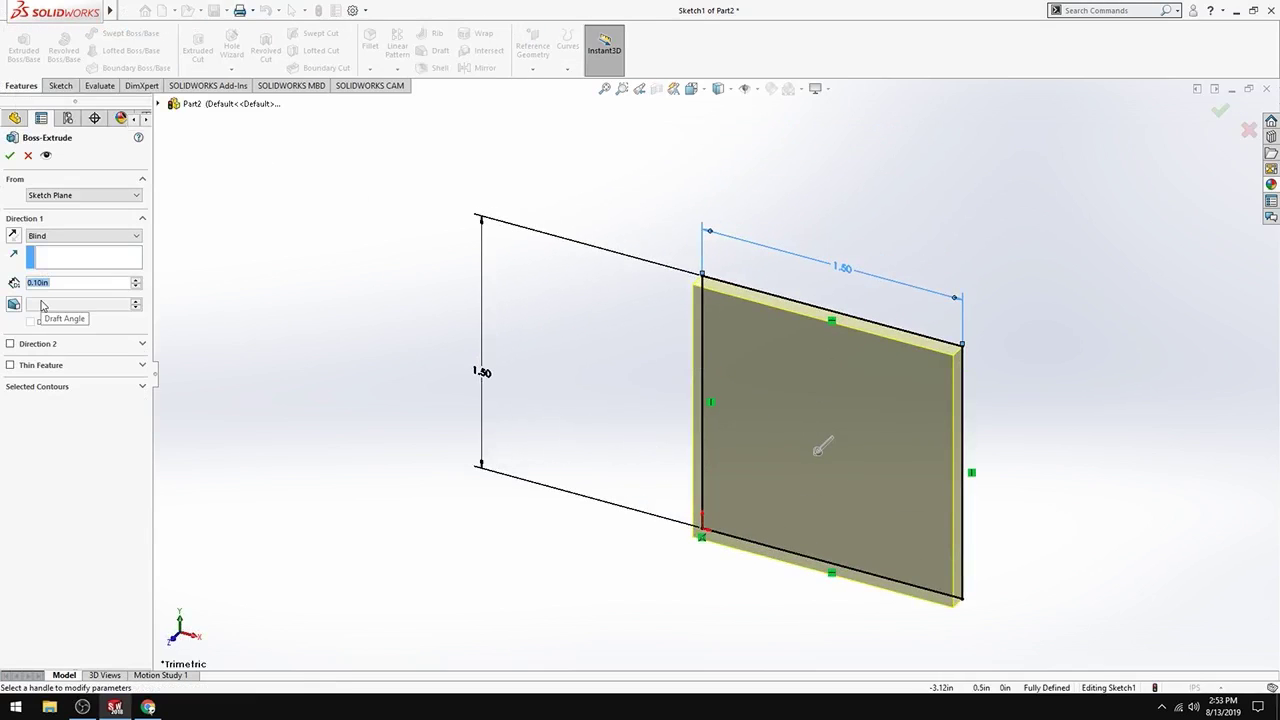
{"action": "key", "text": "Return"}
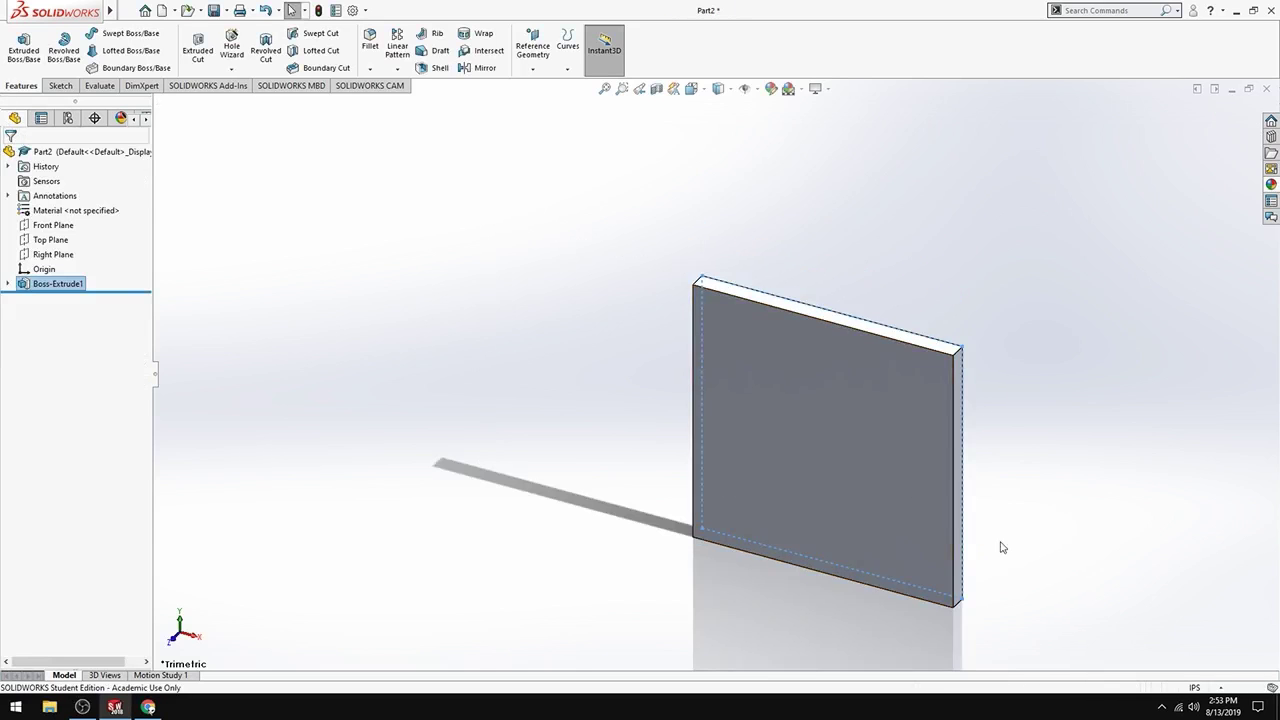
{"action": "left_click", "coordinate": [690, 89]}
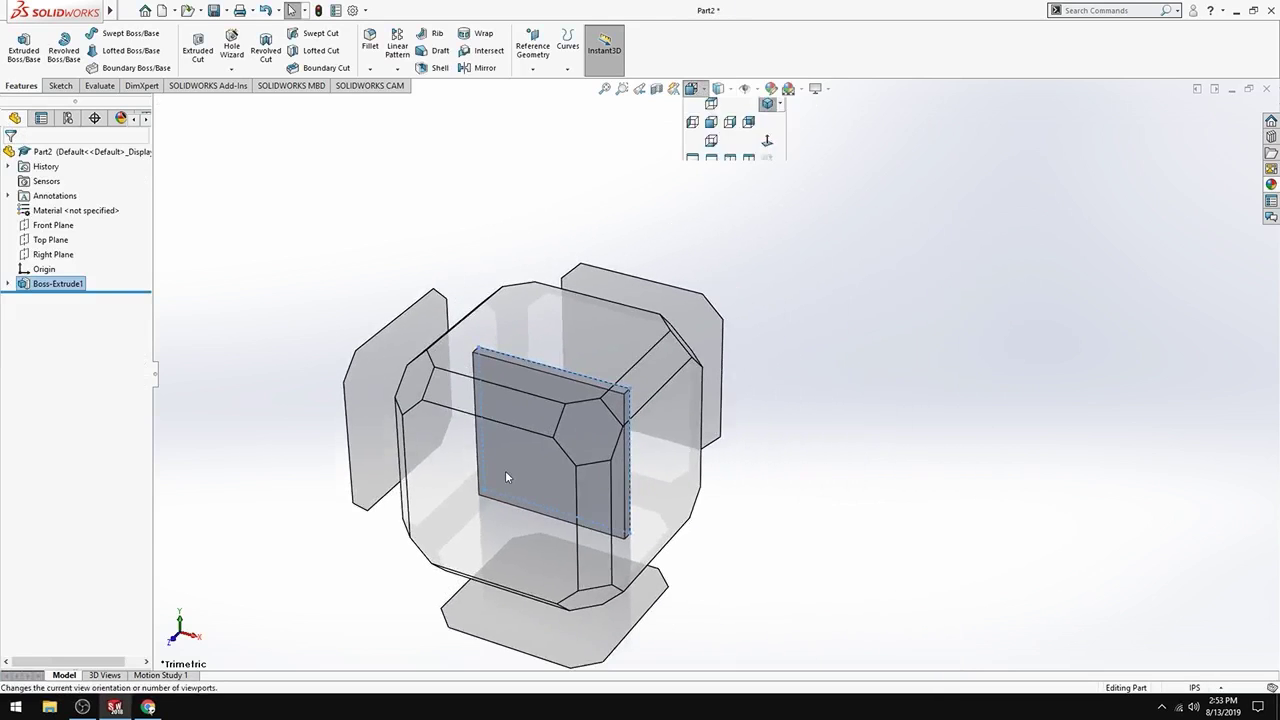
{"action": "left_click", "coordinate": [491, 490]}
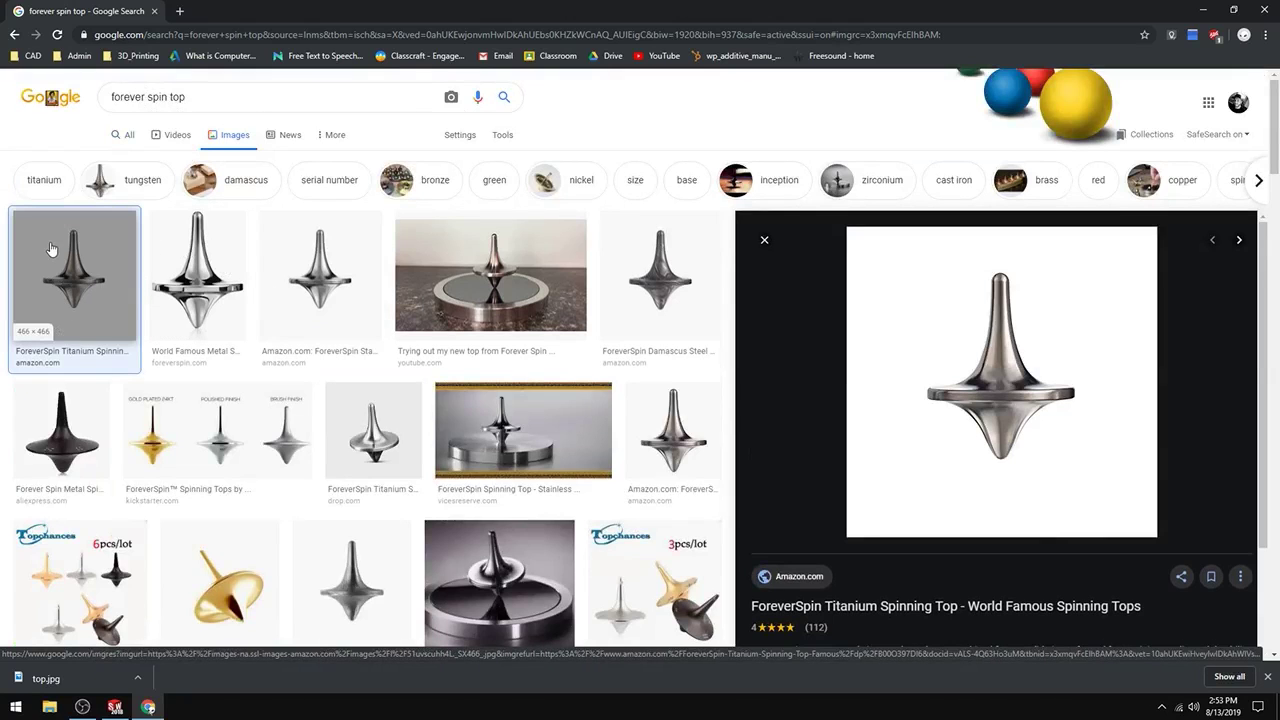
- Start saving the preview's linked page, then cancel that Save As dialog
{"action": "right_click", "coordinate": [992, 334]}
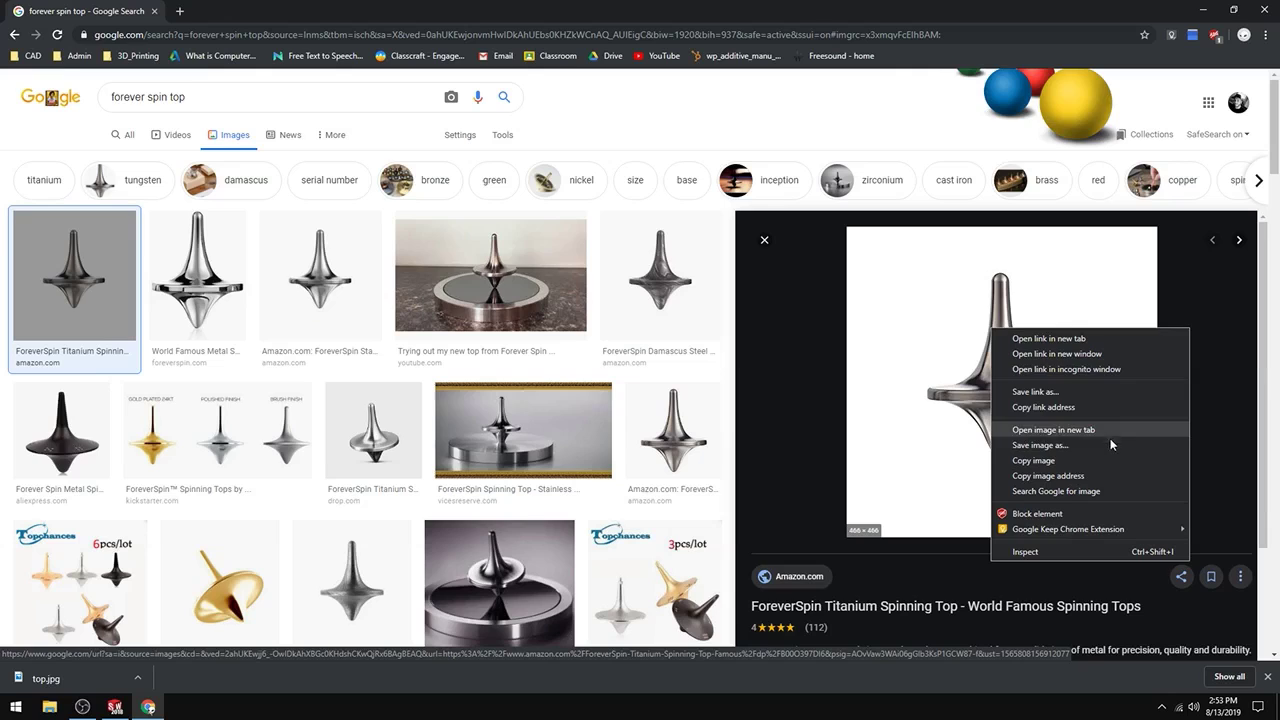
{"action": "left_click", "coordinate": [1088, 398]}
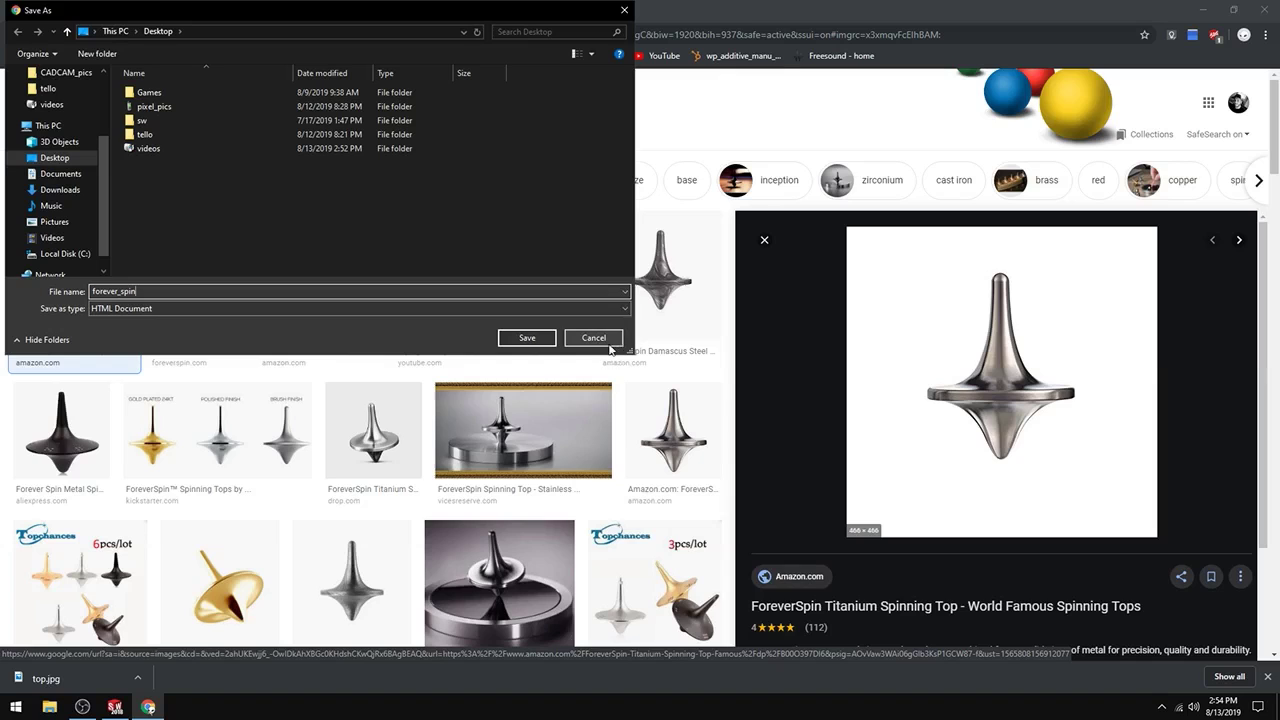
{"action": "left_click", "coordinate": [570, 308]}
{"action": "left_click", "coordinate": [600, 342]}
{"action": "left_click", "coordinate": [594, 338]}
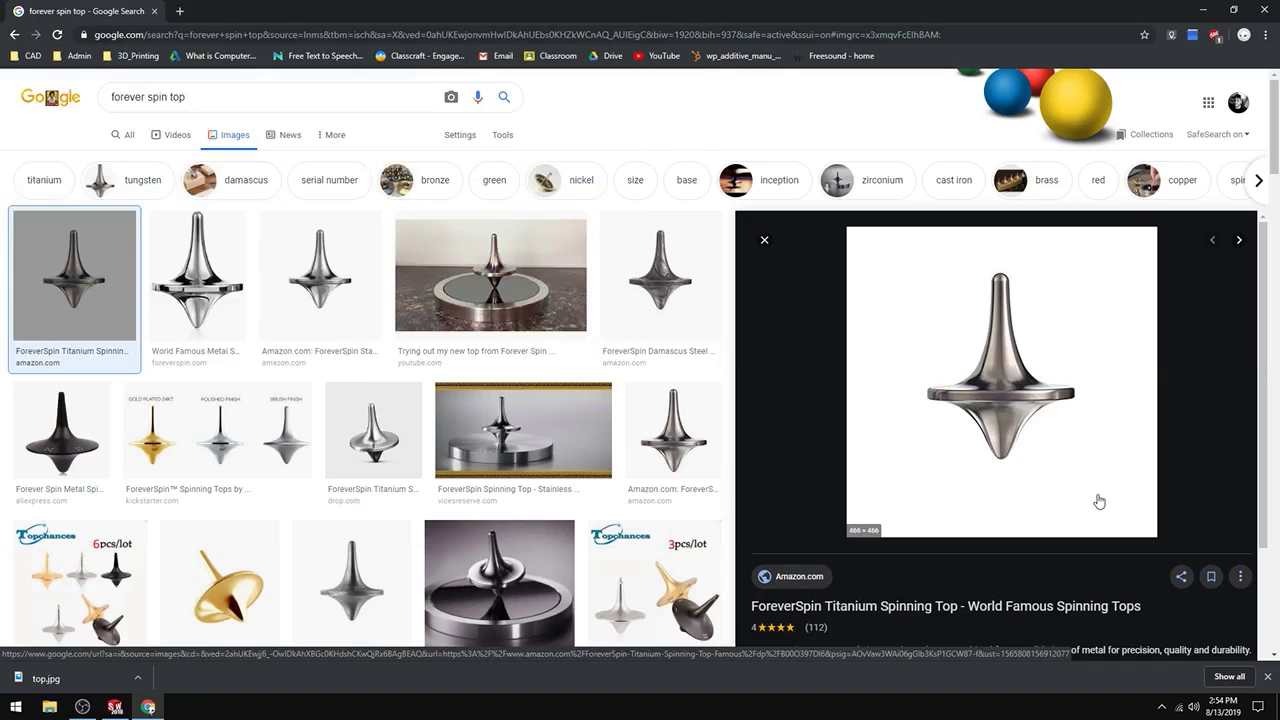
- Save the ForeverSpin top picture to the Desktop as forever_spin.jpg
{"action": "right_click", "coordinate": [985, 358]}
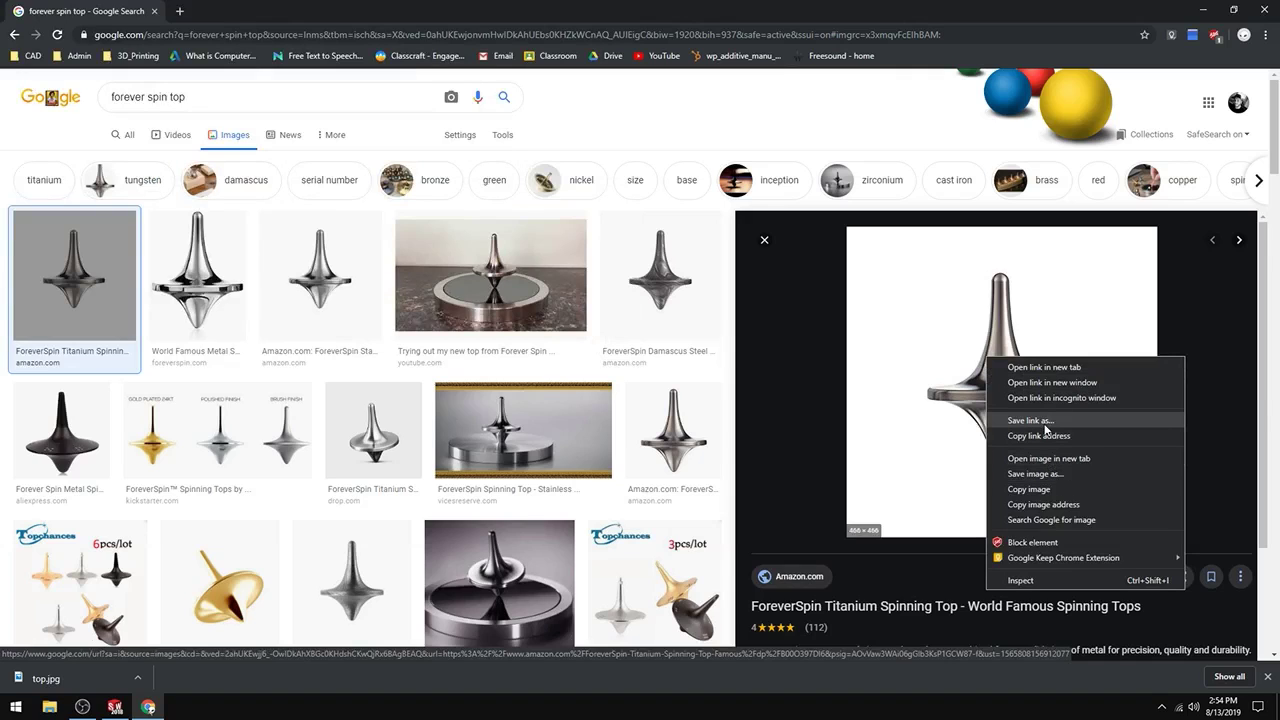
{"action": "left_click", "coordinate": [1062, 478]}
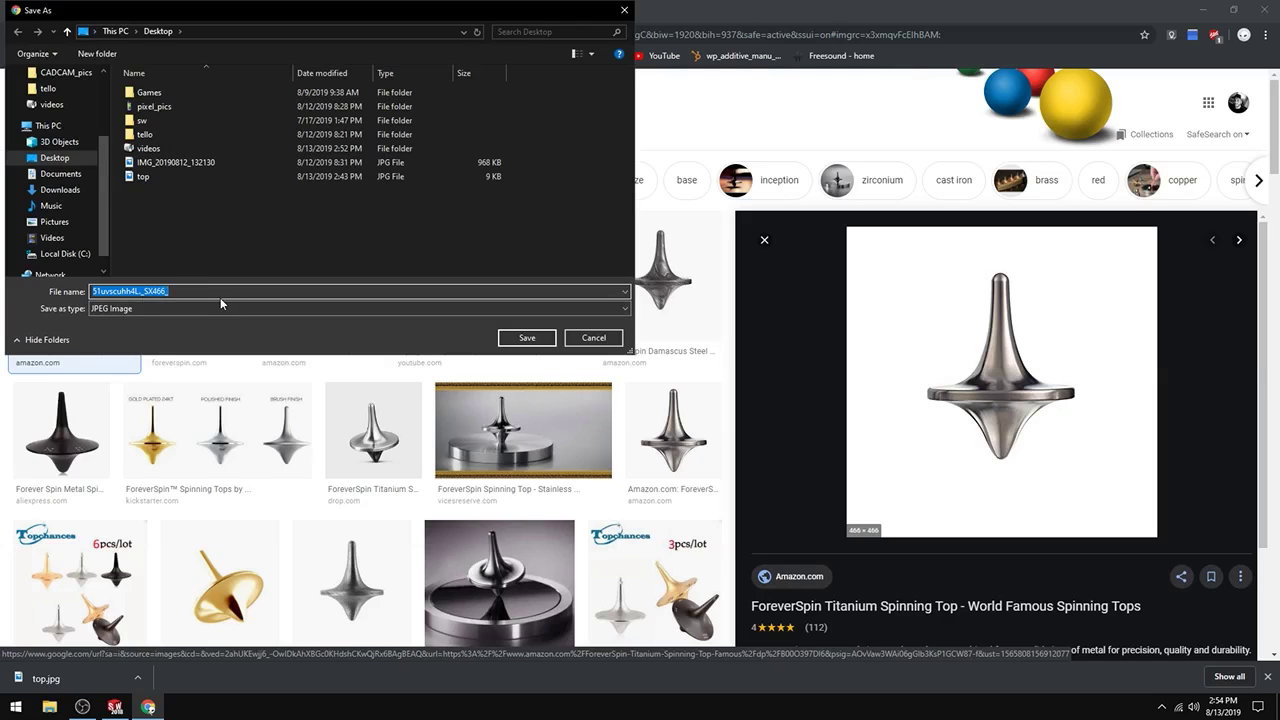
{"action": "type", "text": "forever_spin"}
{"action": "left_click", "coordinate": [401, 307]}
{"action": "left_click", "coordinate": [401, 307]}
{"action": "left_click", "coordinate": [527, 338]}
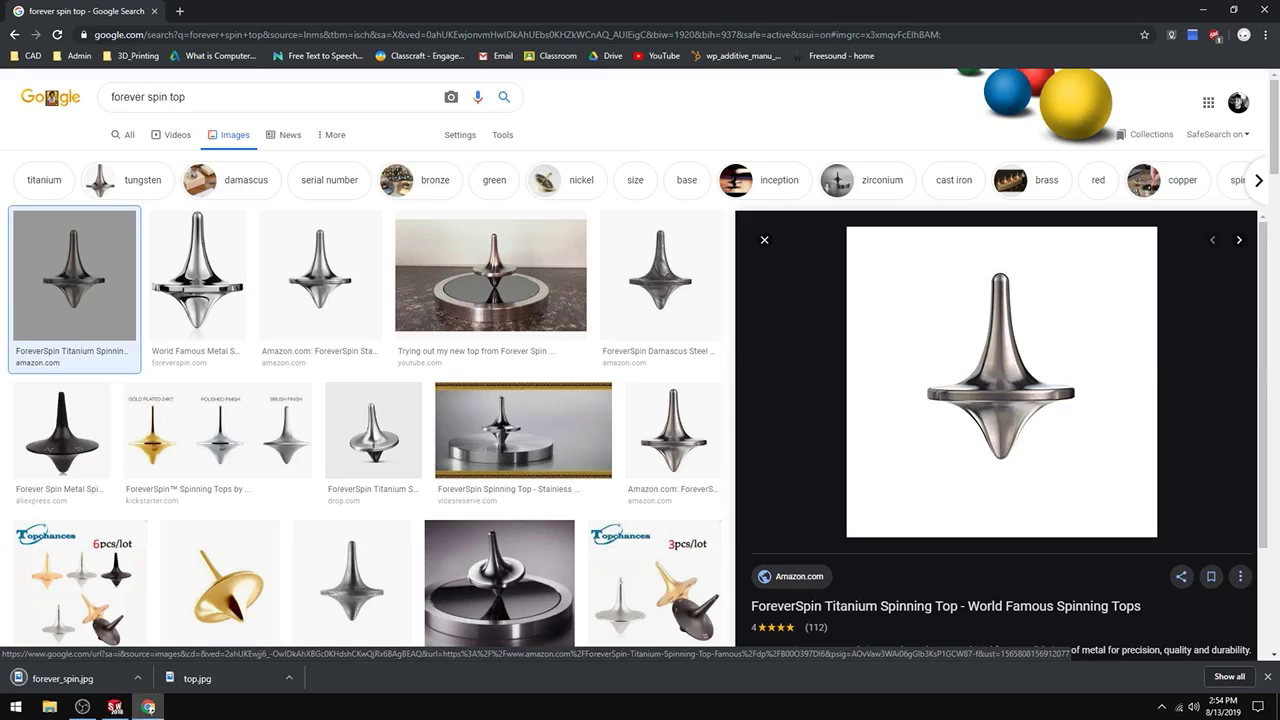
- Back in SOLIDWORKS, open the appearance editor for the plate's front face only (Face<1>)
{"action": "left_click", "coordinate": [115, 707]}
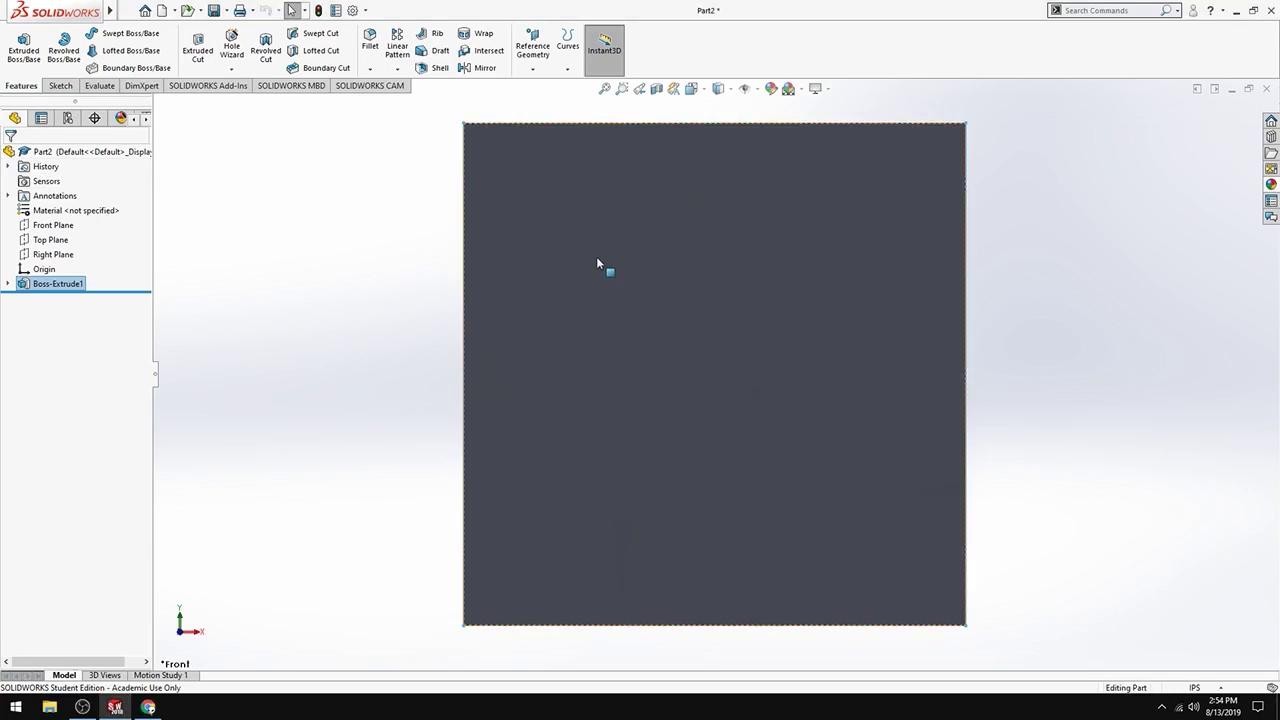
{"action": "left_click", "coordinate": [601, 259]}
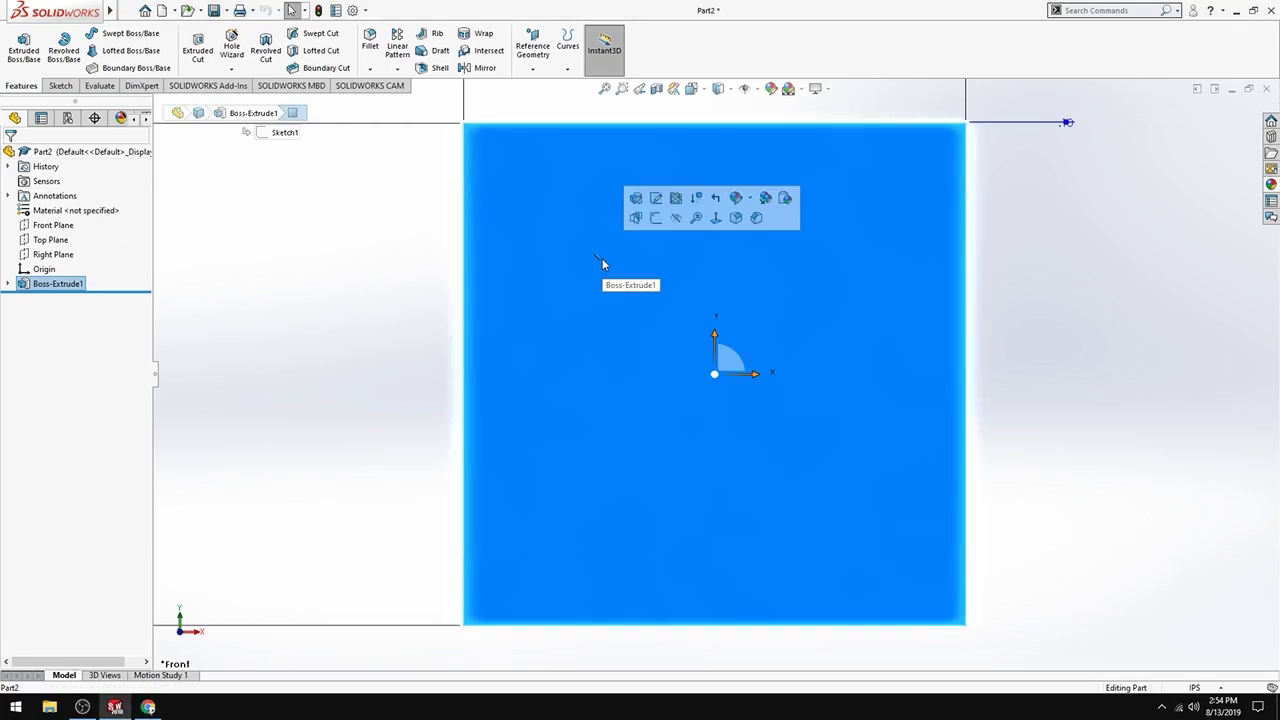
{"action": "left_click", "coordinate": [738, 199]}
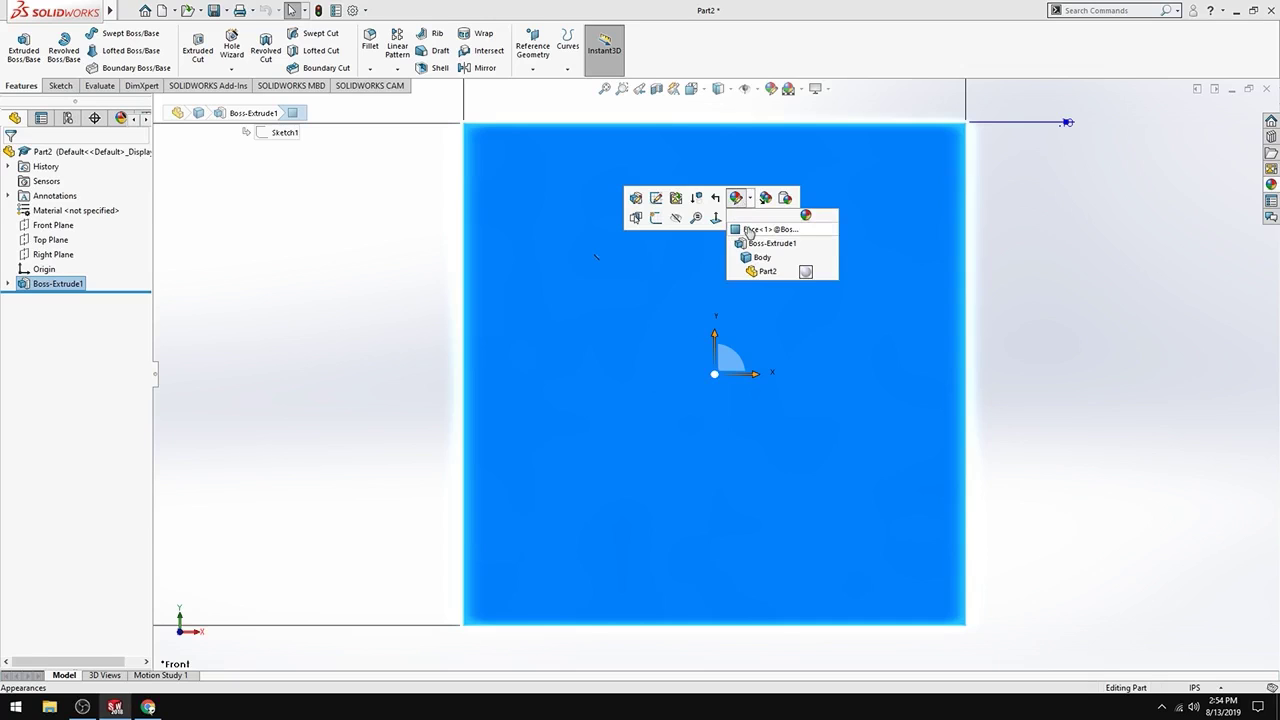
{"action": "left_click", "coordinate": [749, 230]}
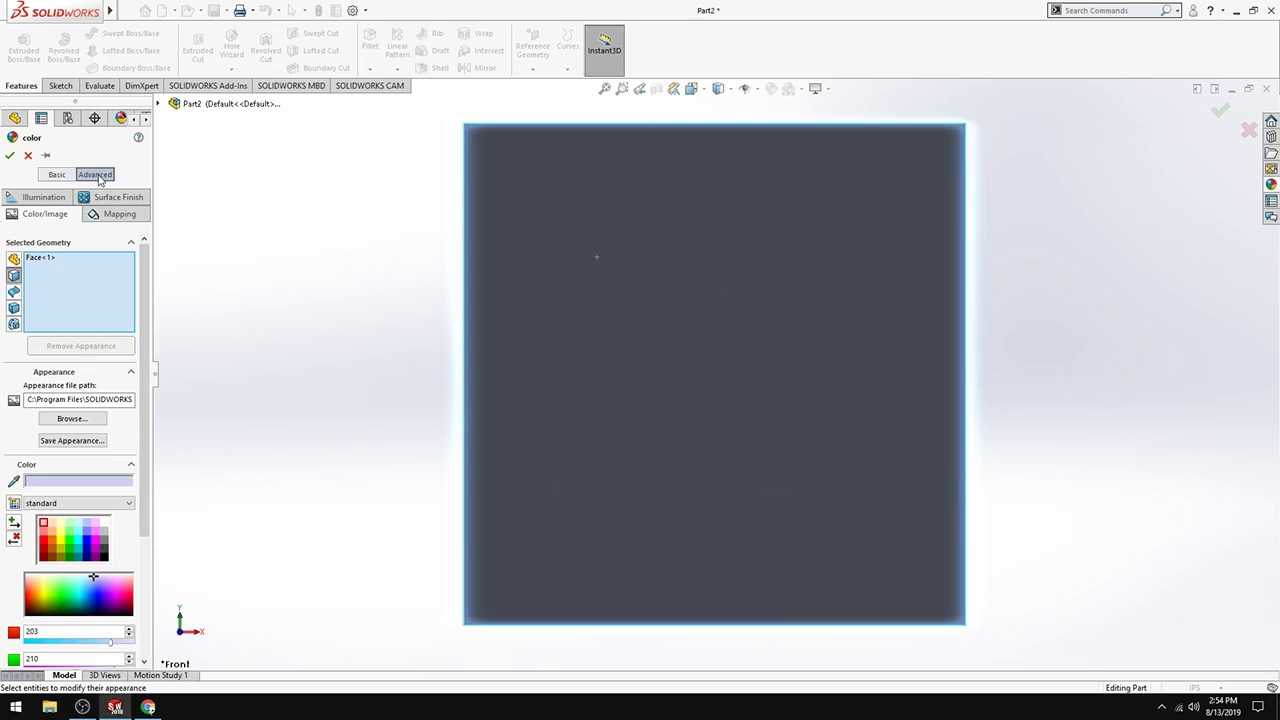
- Load forever_spin.jpg from the Desktop as the face texture and save the appearance as forever_spin
{"action": "left_click", "coordinate": [72, 418]}
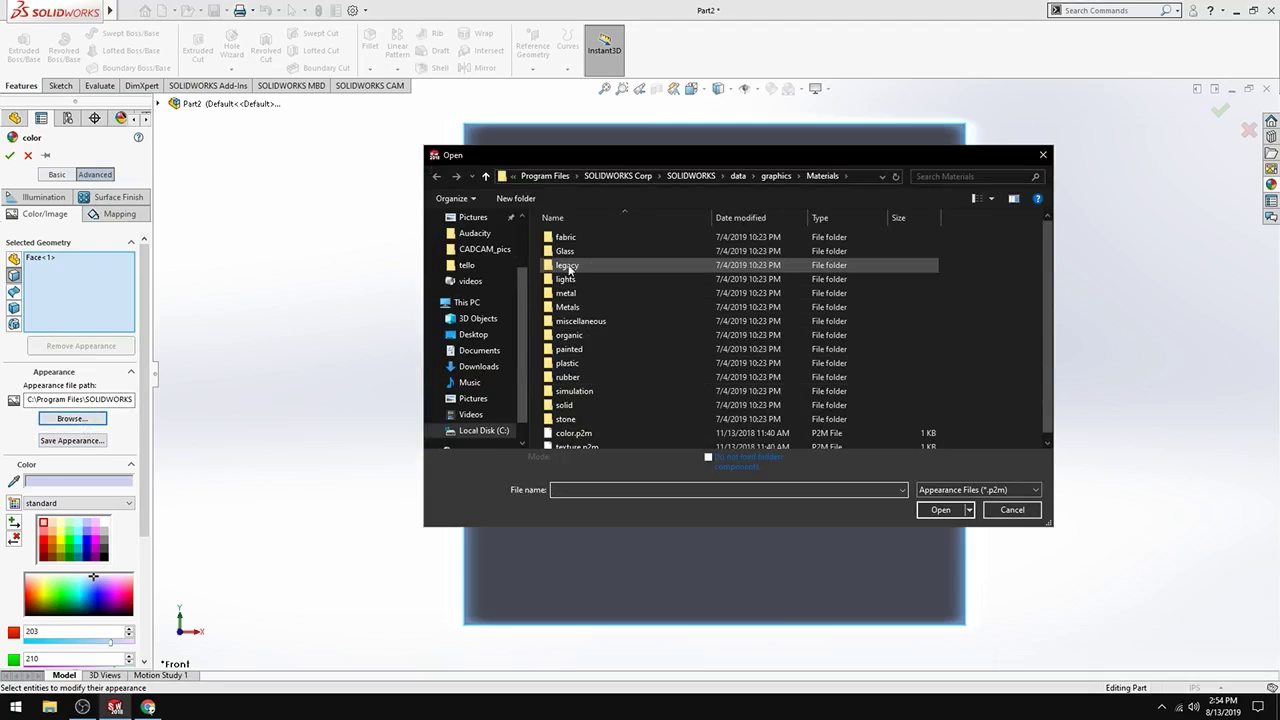
{"action": "scroll", "coordinate": [497, 274], "scroll_direction": "up", "scroll_amount": 2}
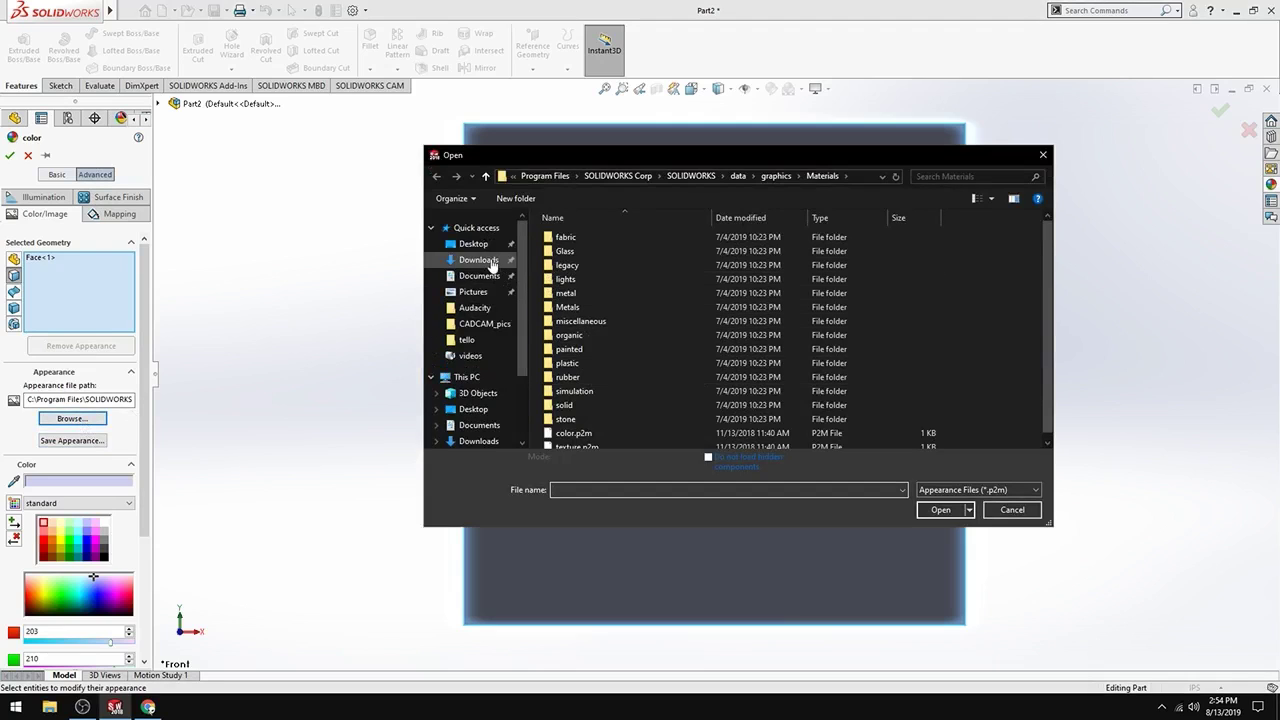
{"action": "left_click", "coordinate": [477, 244]}
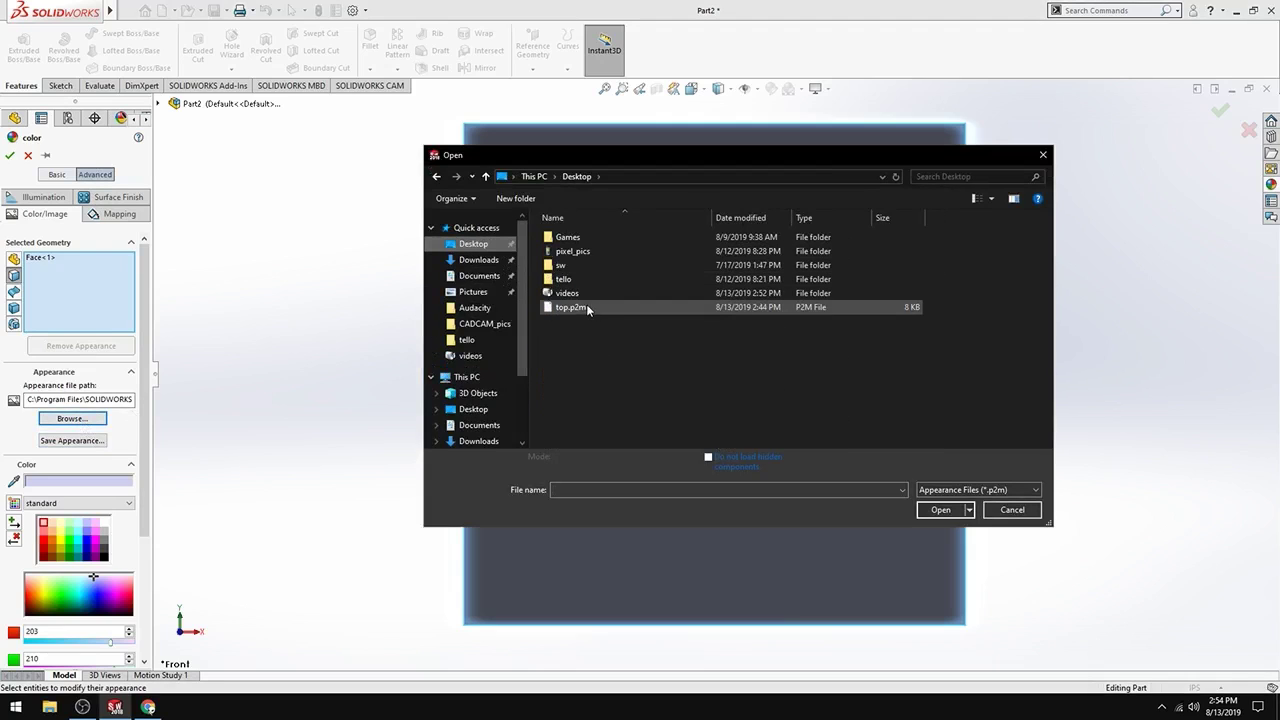
{"action": "left_click", "coordinate": [931, 492]}
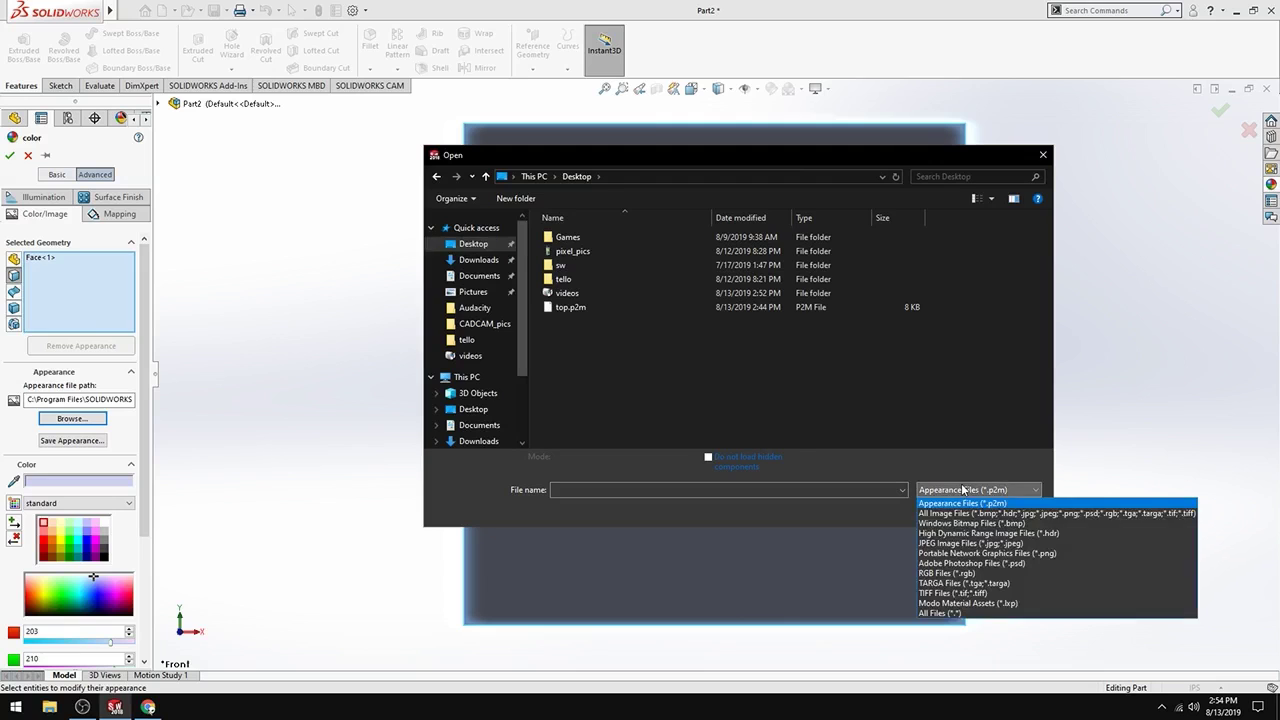
{"action": "left_click", "coordinate": [931, 492]}
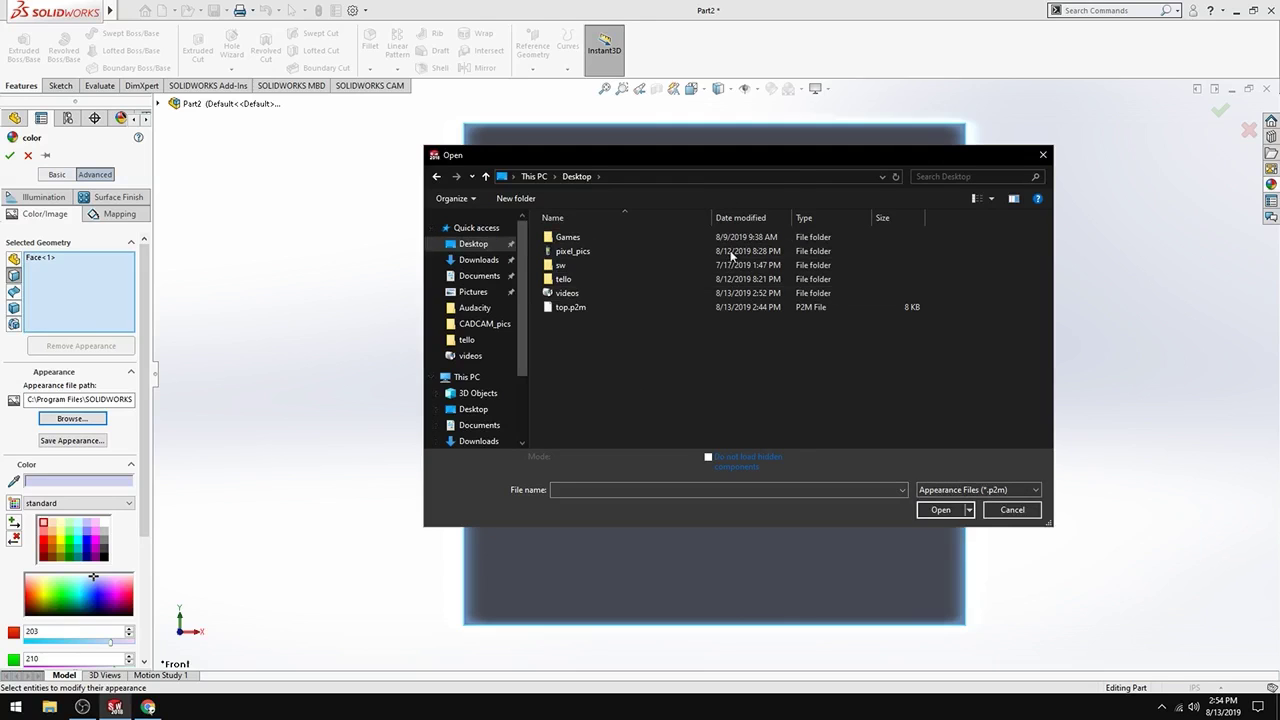
{"action": "left_click", "coordinate": [993, 491]}
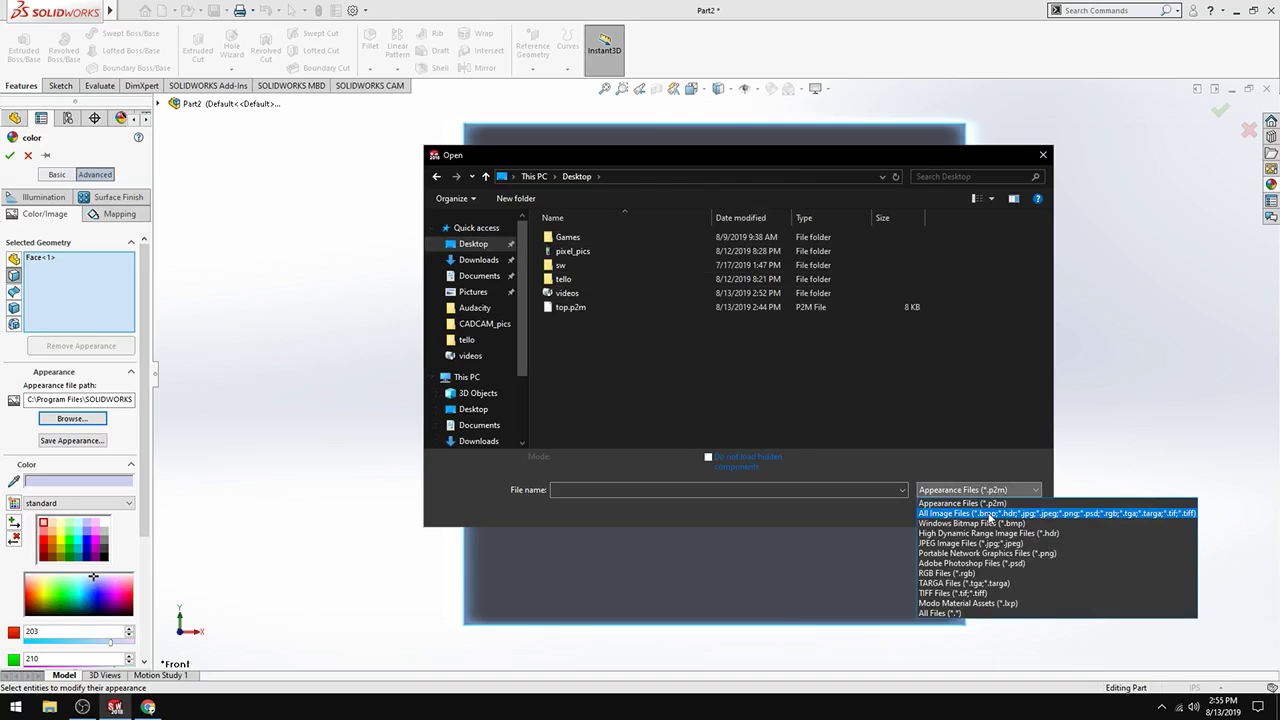
{"action": "left_click", "coordinate": [990, 514]}
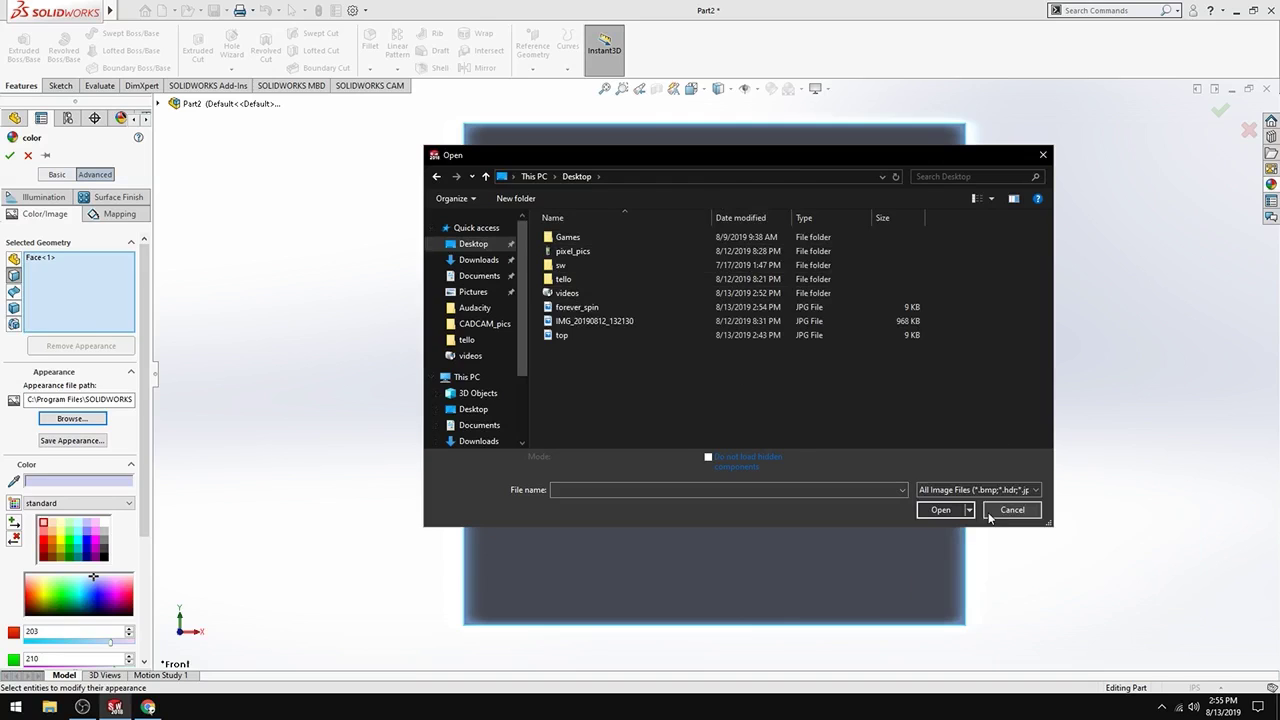
{"action": "left_click", "coordinate": [657, 307]}
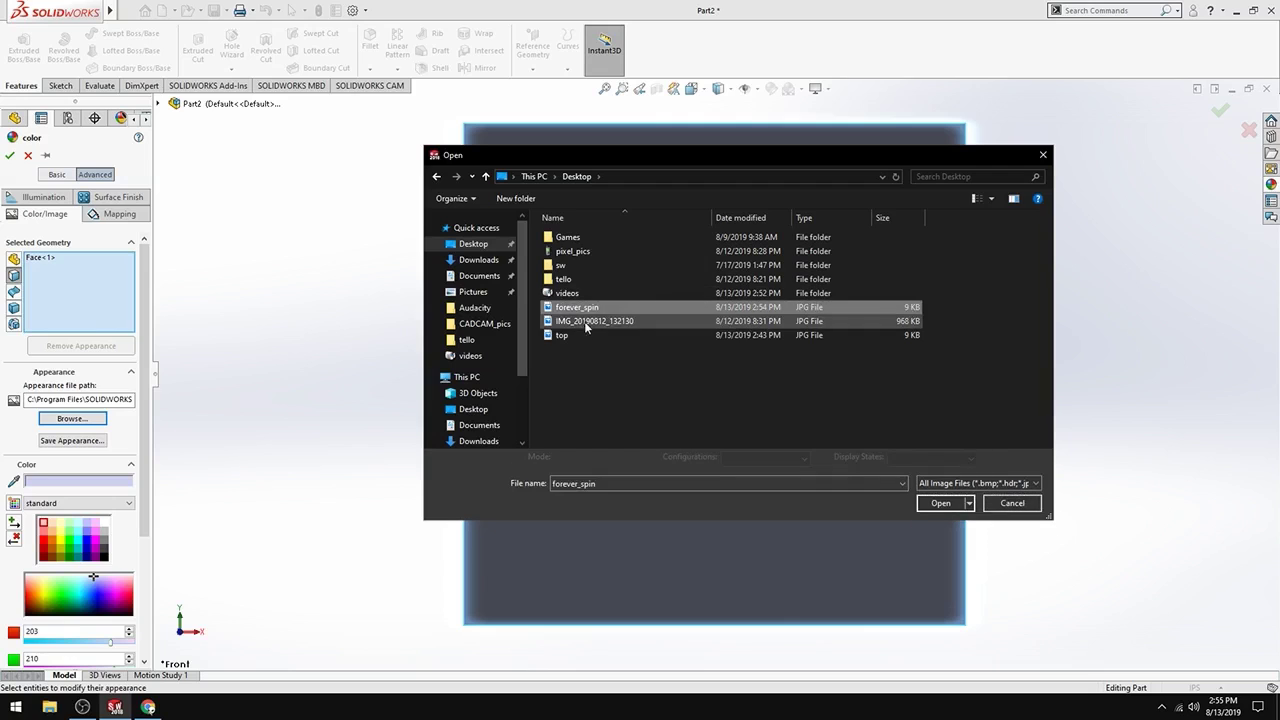
{"action": "left_click", "coordinate": [937, 508]}
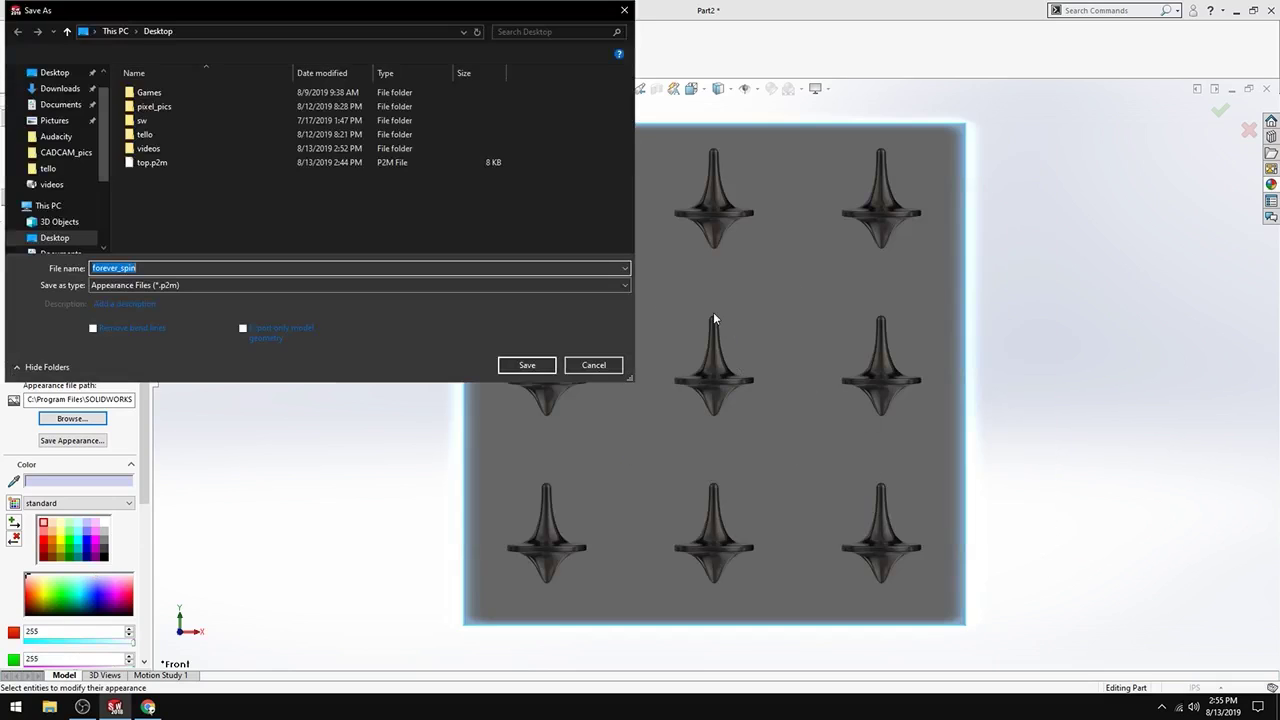
{"action": "left_click", "coordinate": [527, 364]}
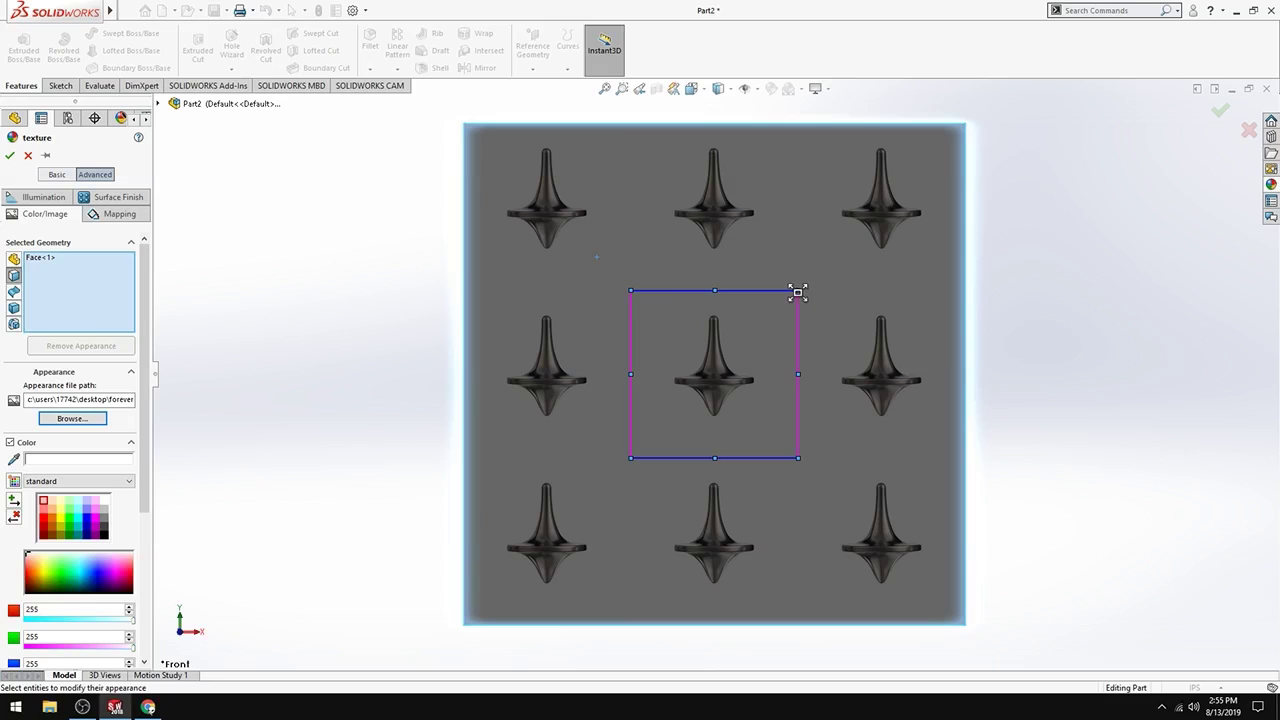
- Drag the decal's corner handle until one spinning-top image fills the front face
{"action": "left_click_drag", "start_coordinate": [798, 290], "coordinate": [1037, 29]}
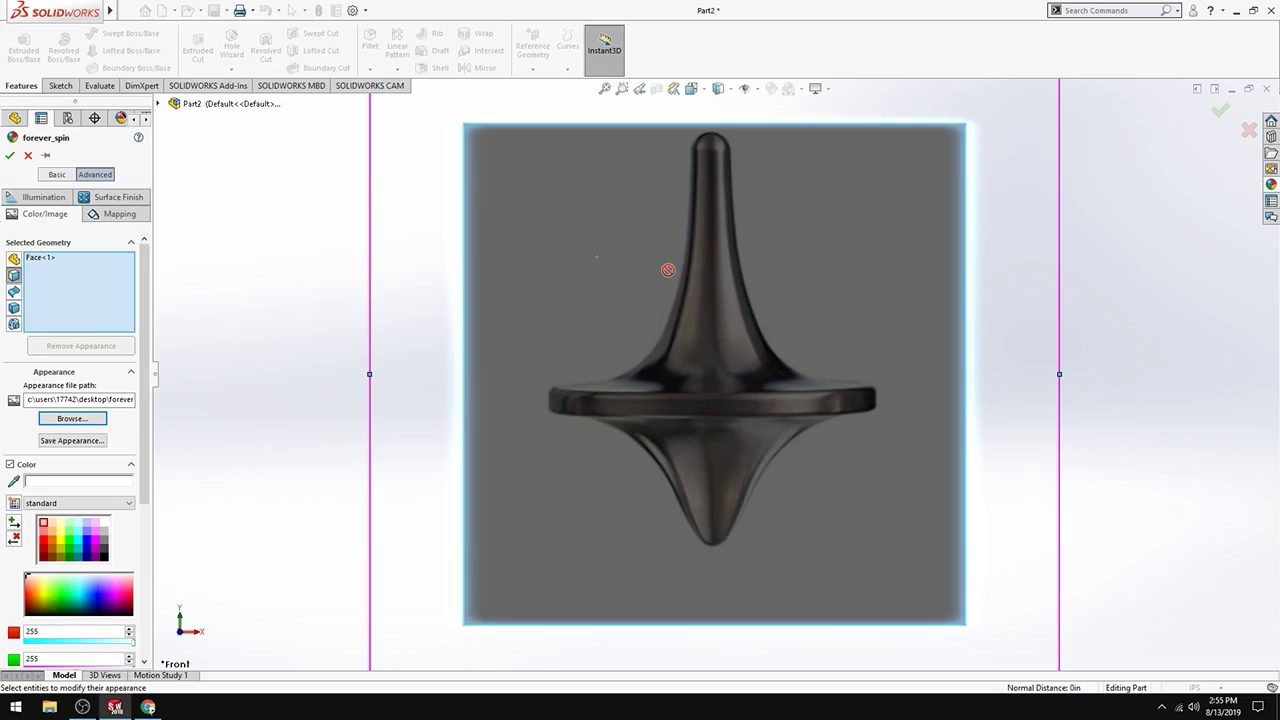
{"action": "key", "text": "f"}
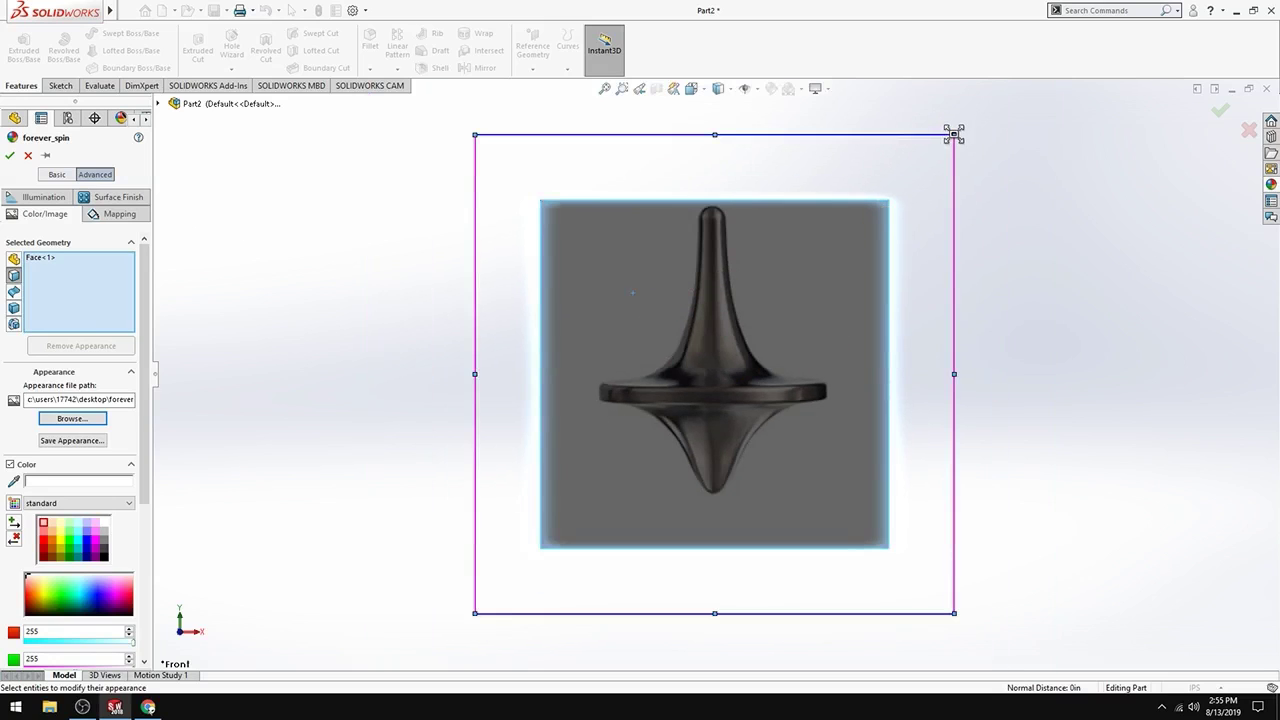
{"action": "mouse_move", "coordinate": [953, 134]}
{"action": "left_mouse_down"}
{"action": "mouse_move", "coordinate": [926, 180]}
{"action": "mouse_move", "coordinate": [766, 334]}
{"action": "mouse_move", "coordinate": [969, 134]}
{"action": "mouse_move", "coordinate": [666, 423]}
{"action": "mouse_move", "coordinate": [949, 140]}
{"action": "left_mouse_up"}
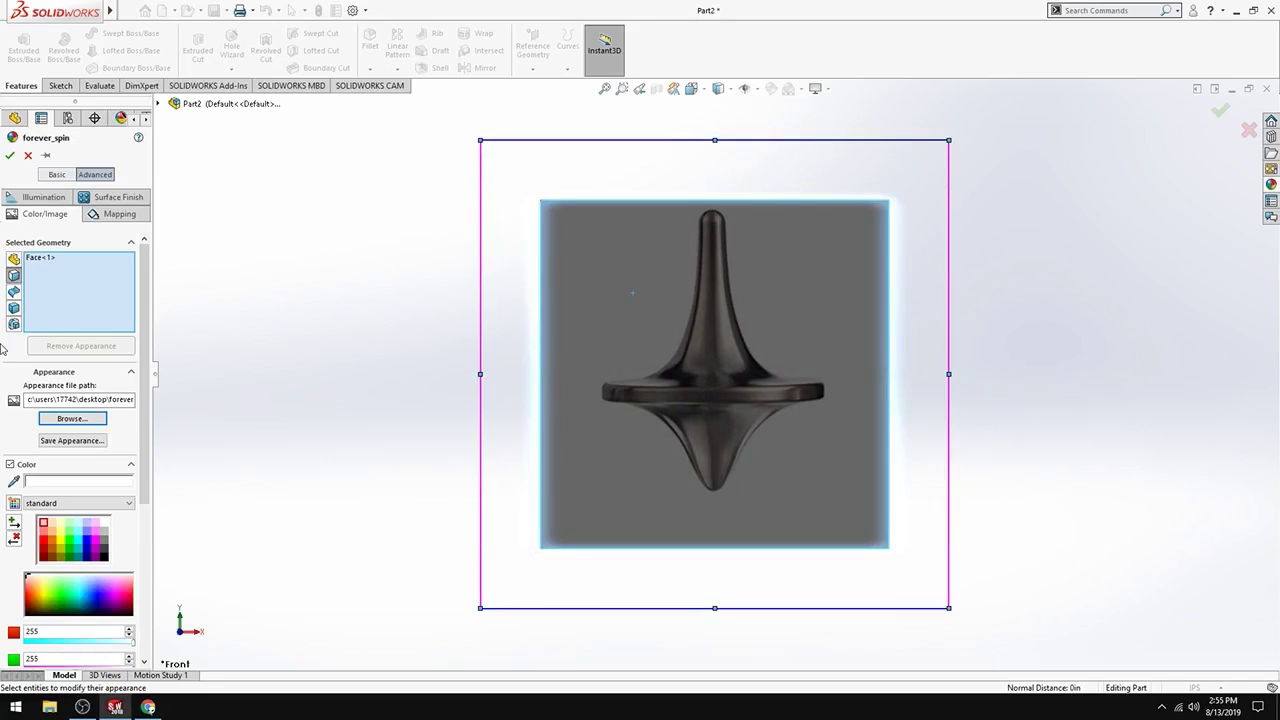
- Use Surface mapping with offsets 0.20in and 0.30in, then accept the appearance
{"action": "left_click", "coordinate": [110, 216]}
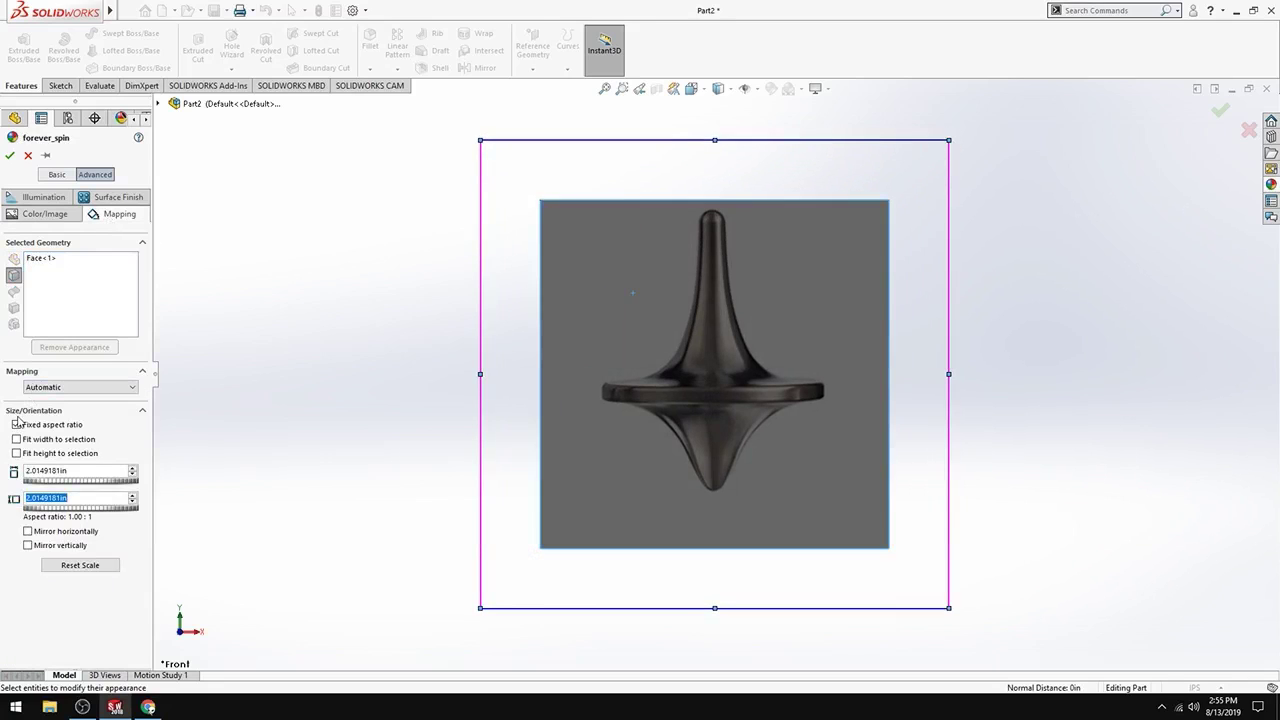
{"action": "left_click", "coordinate": [66, 393]}
{"action": "left_click", "coordinate": [57, 401]}
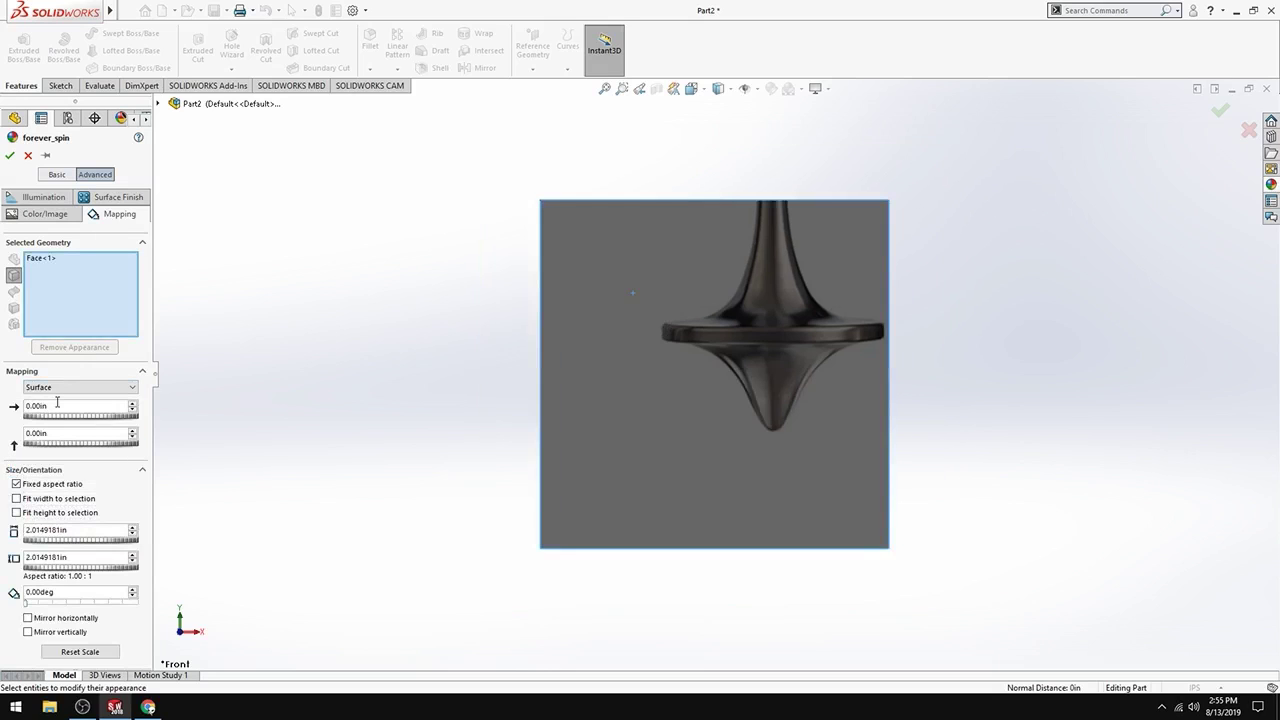
{"action": "left_click", "coordinate": [132, 437]}
{"action": "left_click", "coordinate": [132, 437]}
{"action": "left_click", "coordinate": [132, 437]}
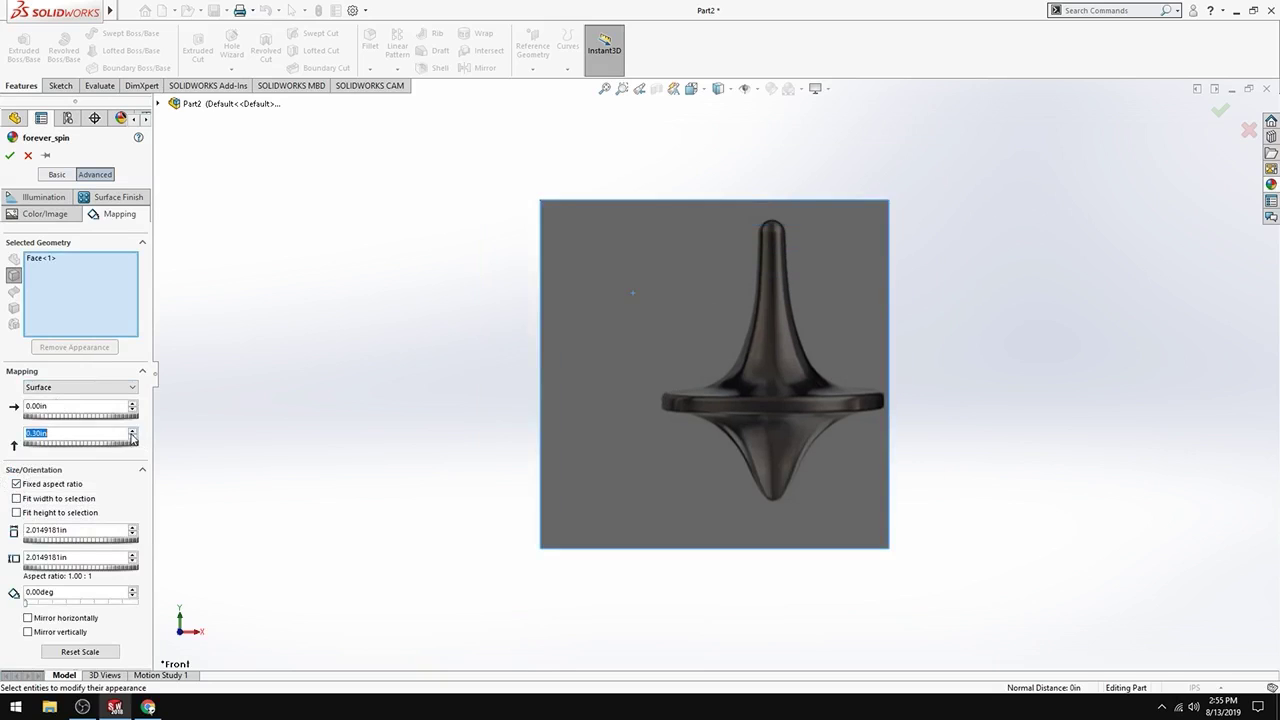
{"action": "left_click", "coordinate": [132, 405]}
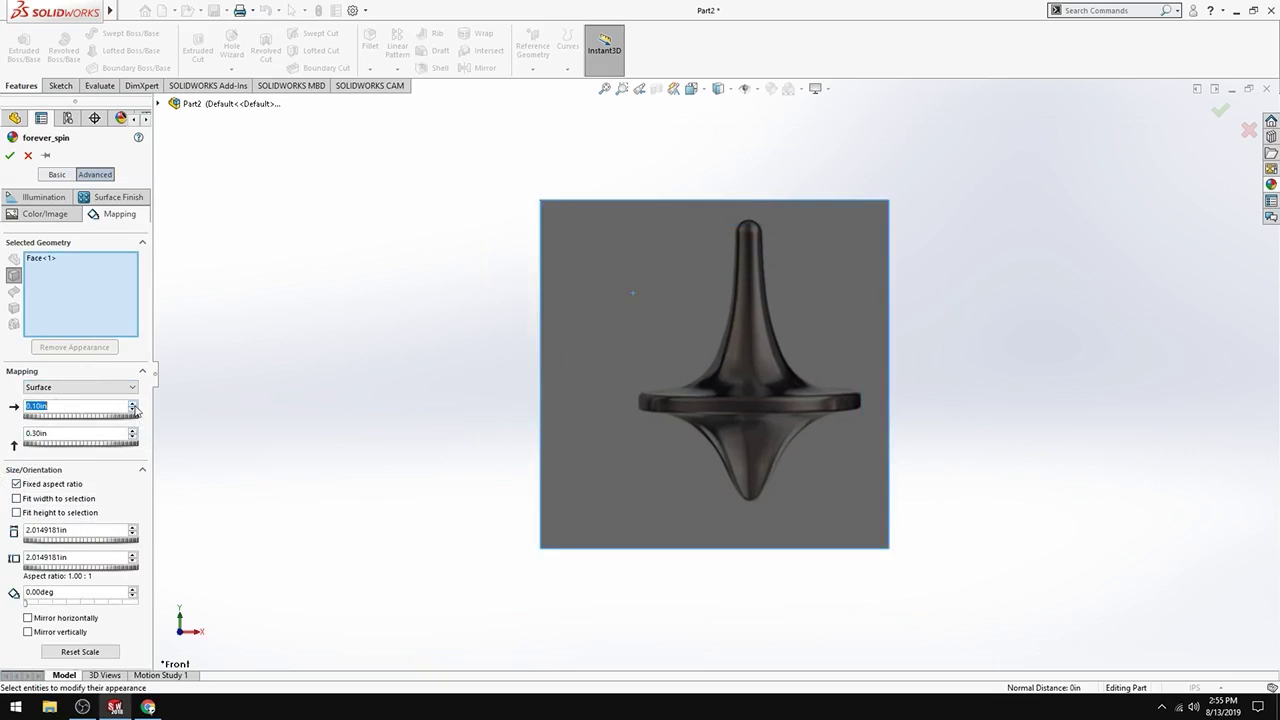
{"action": "left_click", "coordinate": [132, 405]}
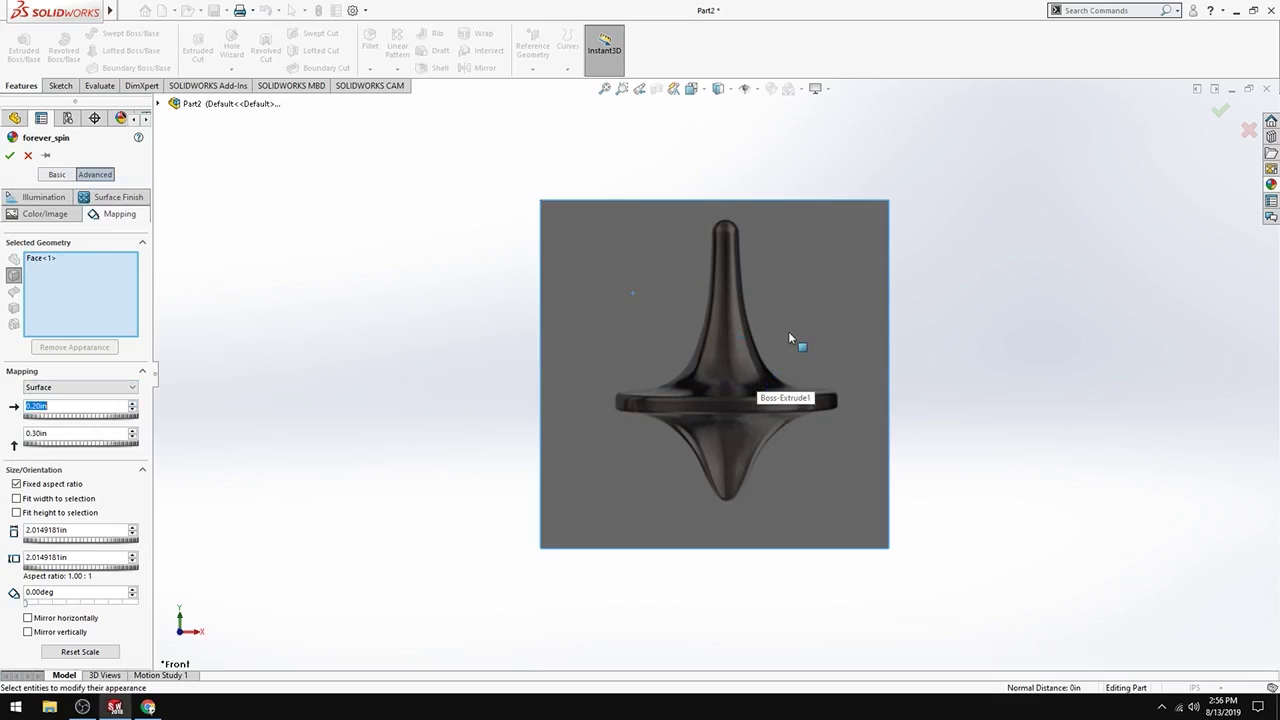
{"action": "left_click", "coordinate": [10, 155]}
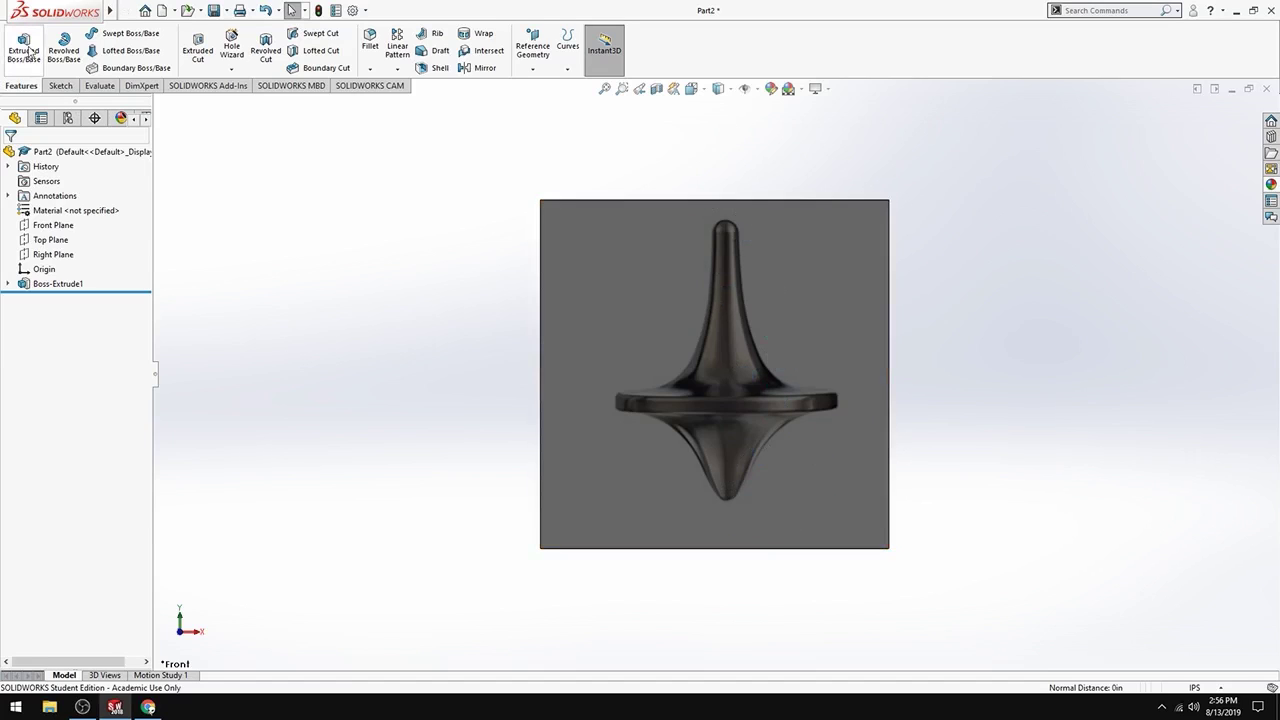
- Start Sketch2 on the plate's front face over the spinning-top picture
{"action": "left_click", "coordinate": [61, 86]}
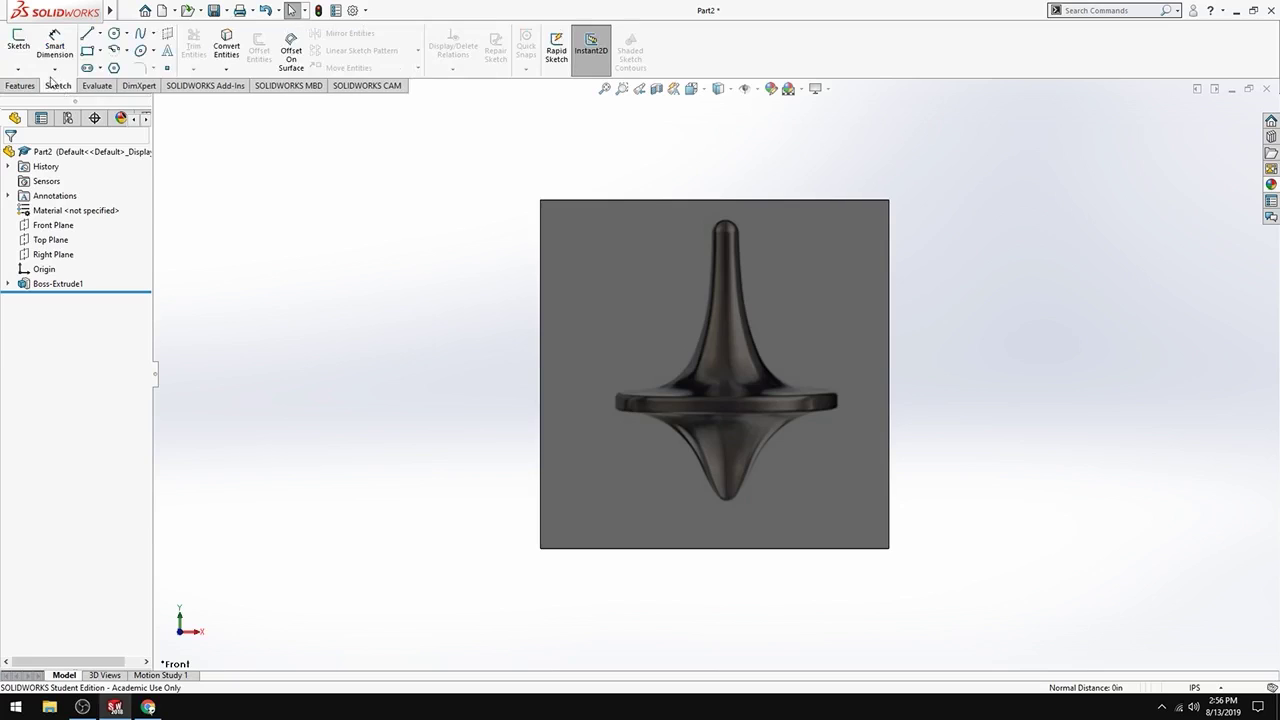
{"action": "left_click", "coordinate": [18, 42]}
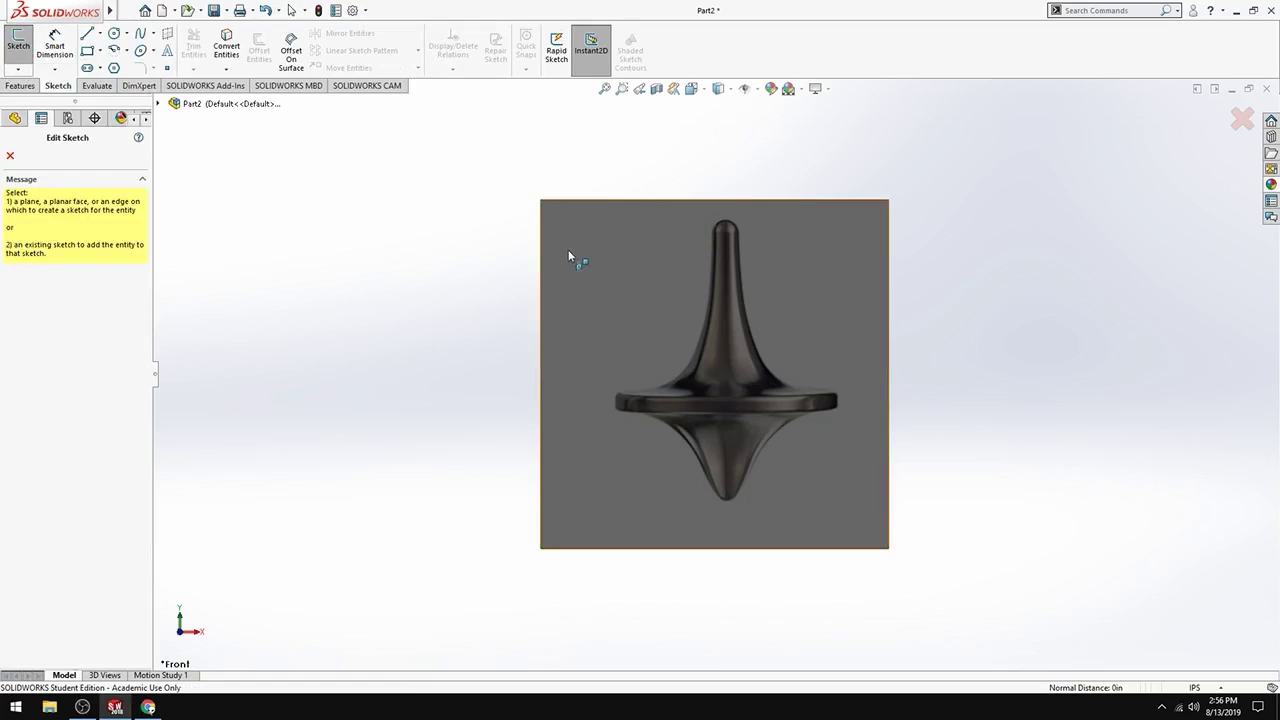
{"action": "left_click", "coordinate": [672, 287]}
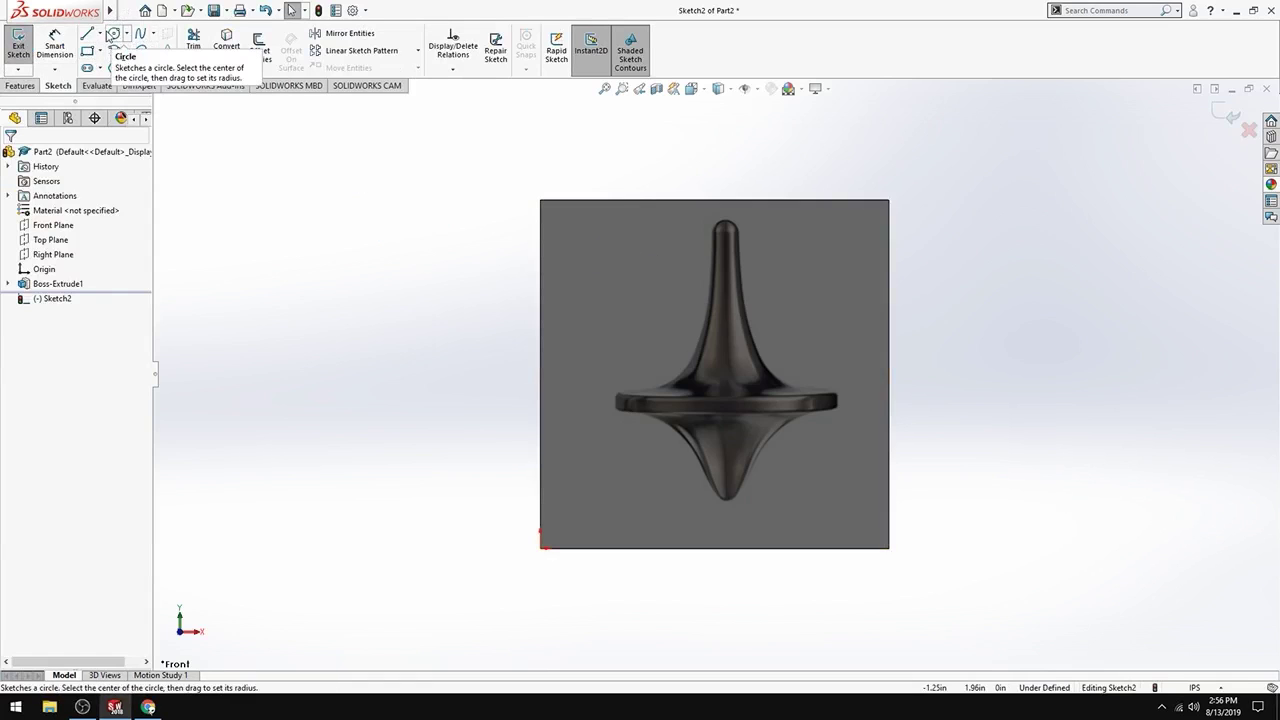
- Switch the line tool to Centerline mode
{"action": "left_click", "coordinate": [99, 33]}
{"action": "left_click", "coordinate": [99, 66]}
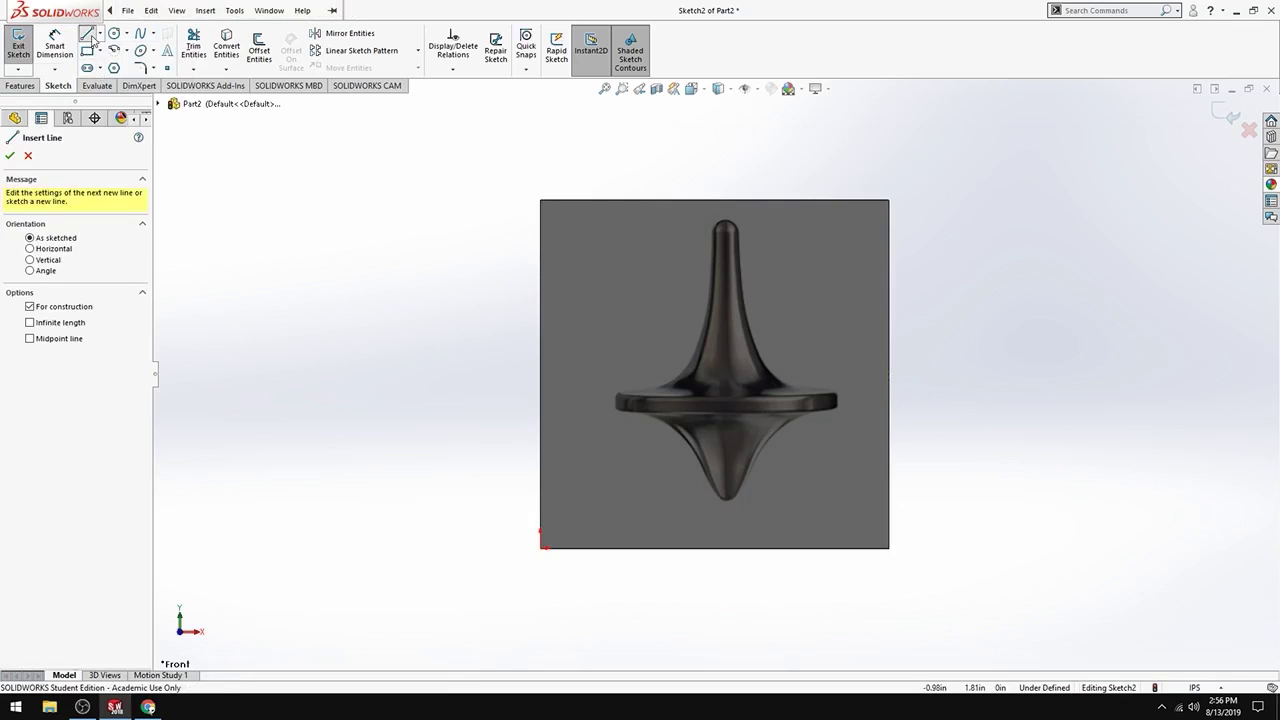
{"action": "left_click", "coordinate": [101, 34]}
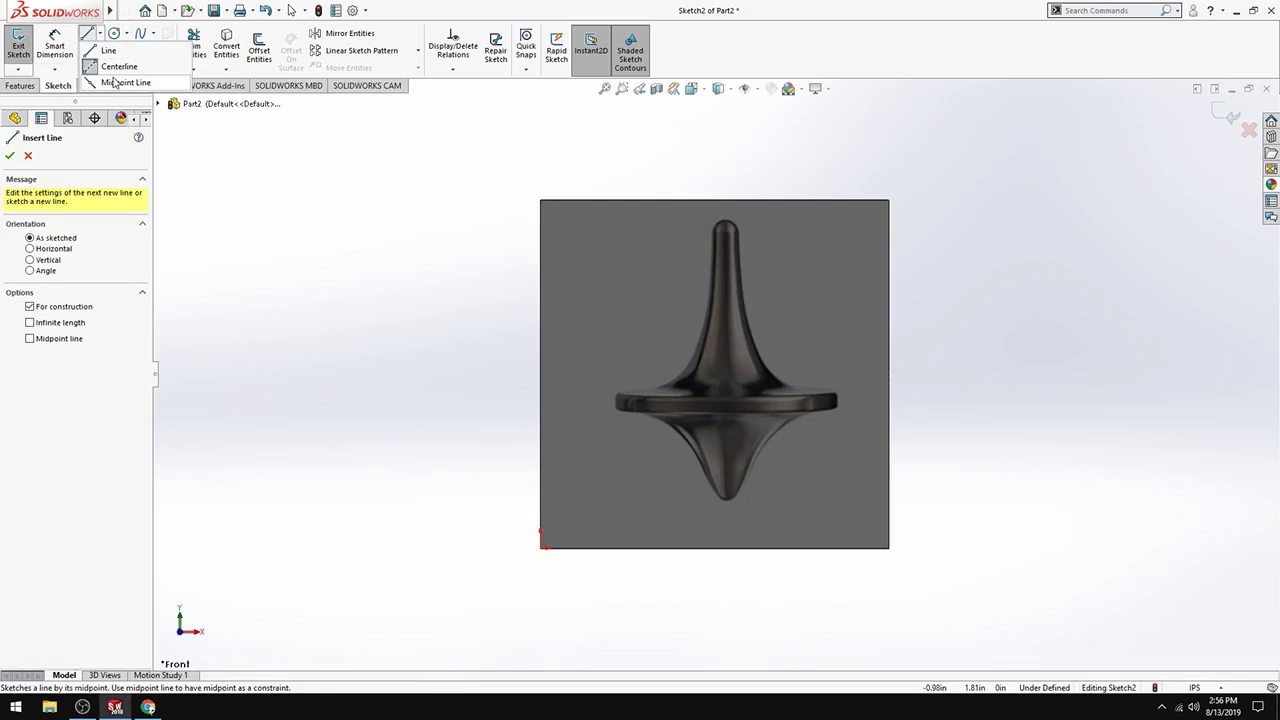
{"action": "left_click", "coordinate": [101, 36]}
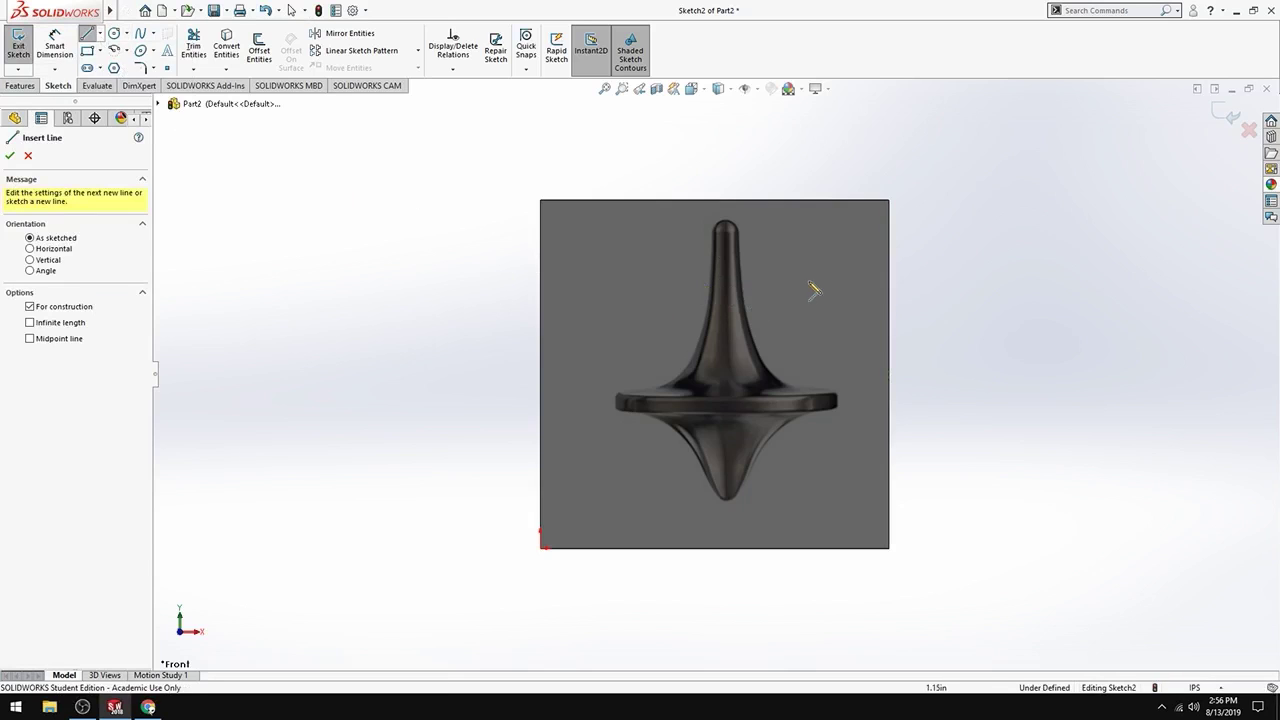
{"action": "scroll", "coordinate": [808, 297], "scroll_direction": "down", "scroll_amount": 5}
{"action": "scroll", "coordinate": [590, 130], "scroll_direction": "down", "scroll_amount": 8}
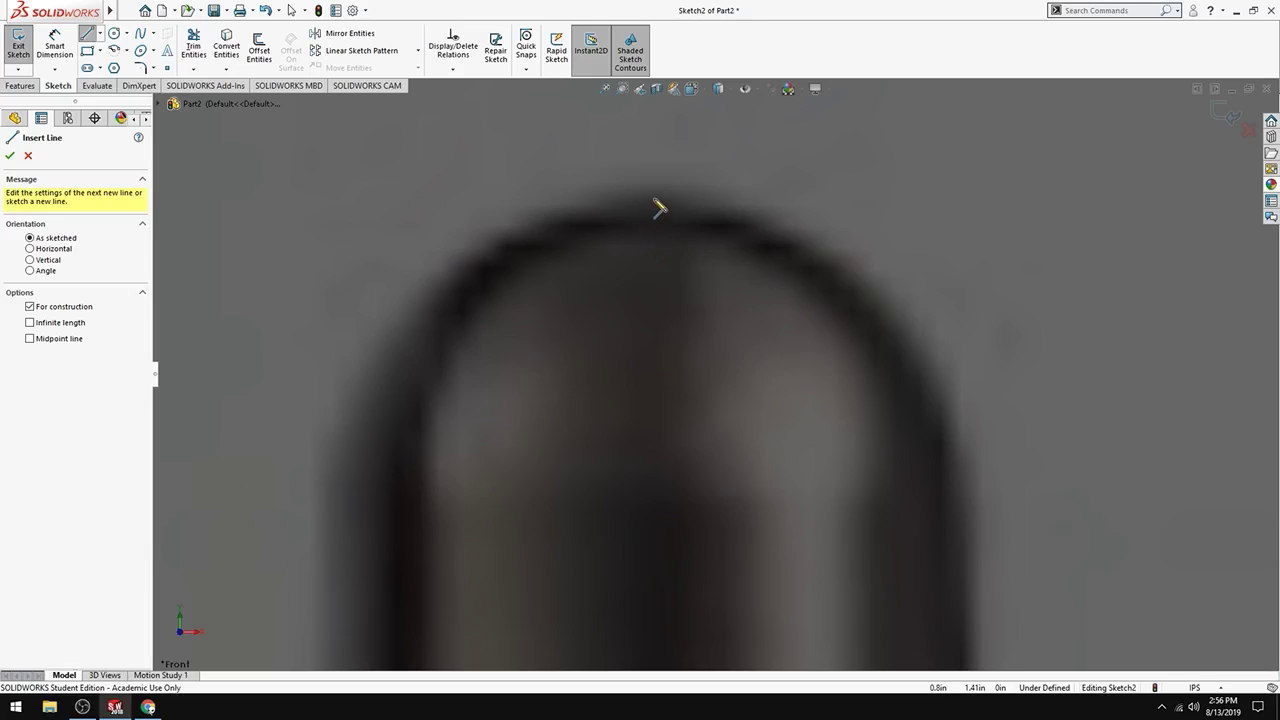
- Draw the centerline from the spinning top's upper tip down to its bottom point
{"action": "left_click", "coordinate": [655, 296]}
{"action": "scroll", "coordinate": [674, 460], "scroll_direction": "up", "scroll_amount": 8}
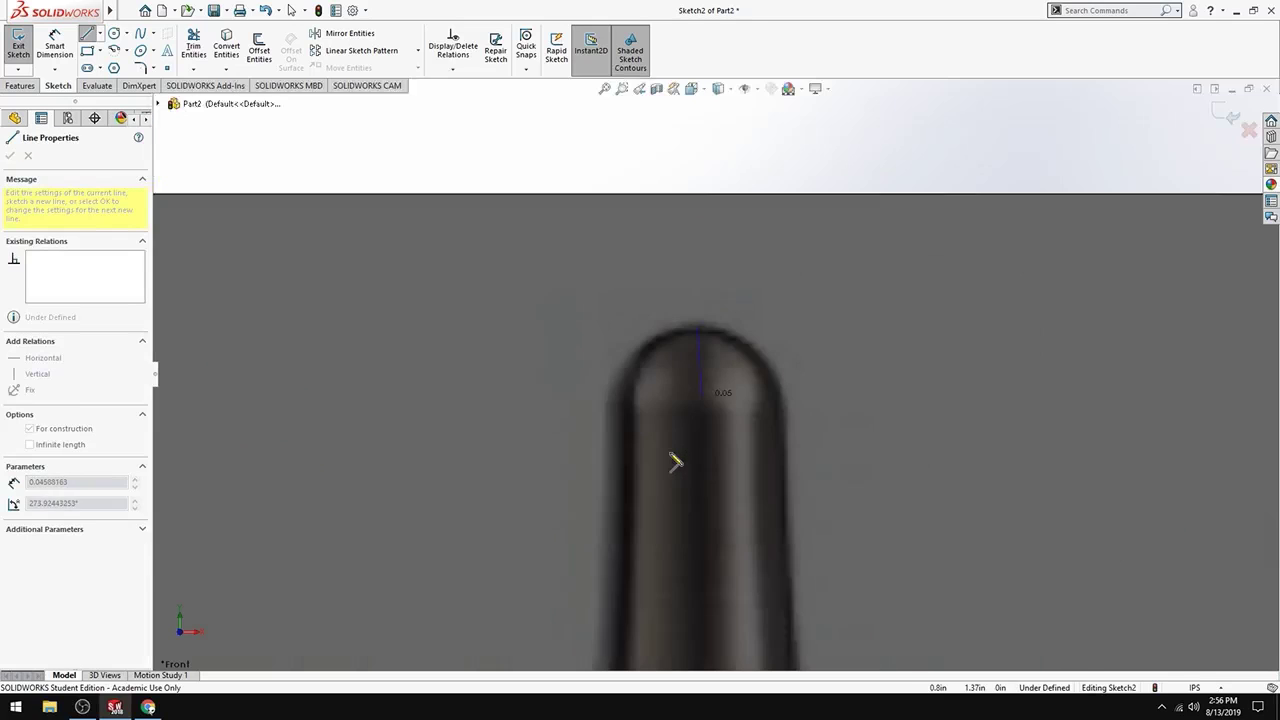
{"action": "scroll", "coordinate": [745, 510], "scroll_direction": "up", "scroll_amount": 3}
{"action": "scroll", "coordinate": [740, 530], "scroll_direction": "down", "scroll_amount": 12}
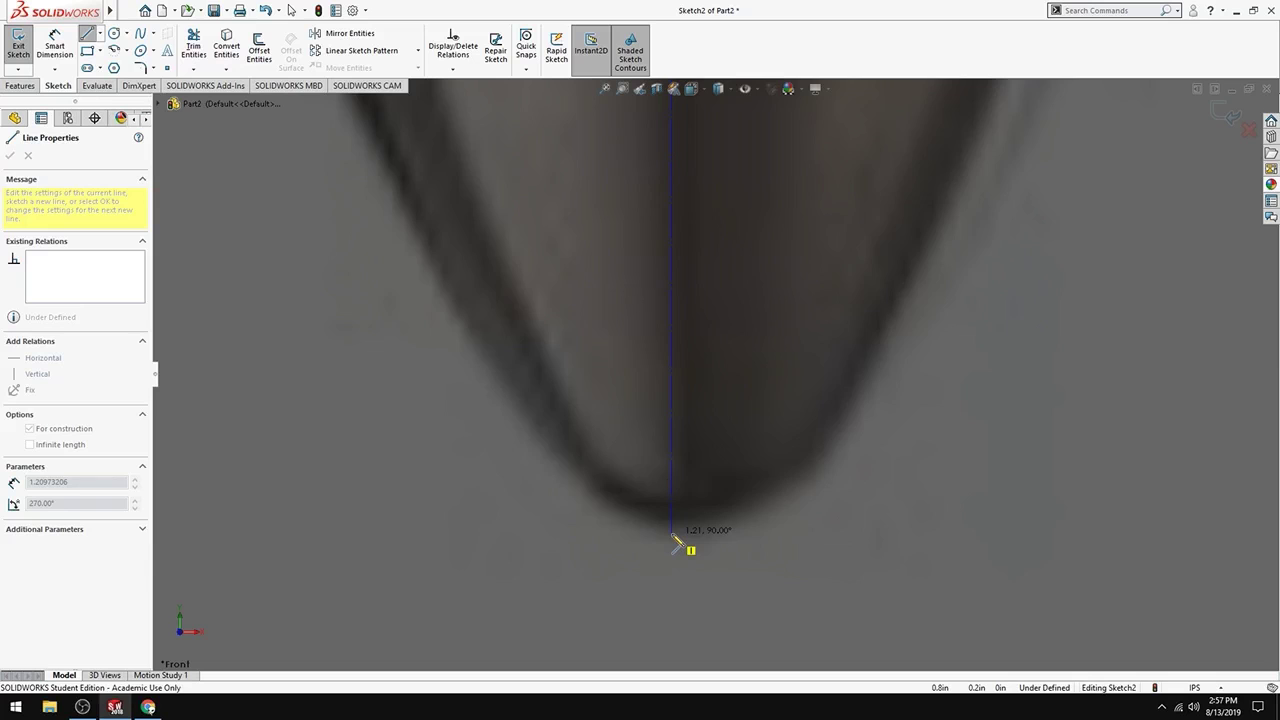
{"action": "left_click", "coordinate": [673, 537]}
{"action": "scroll", "coordinate": [809, 506], "scroll_direction": "up", "scroll_amount": 5}
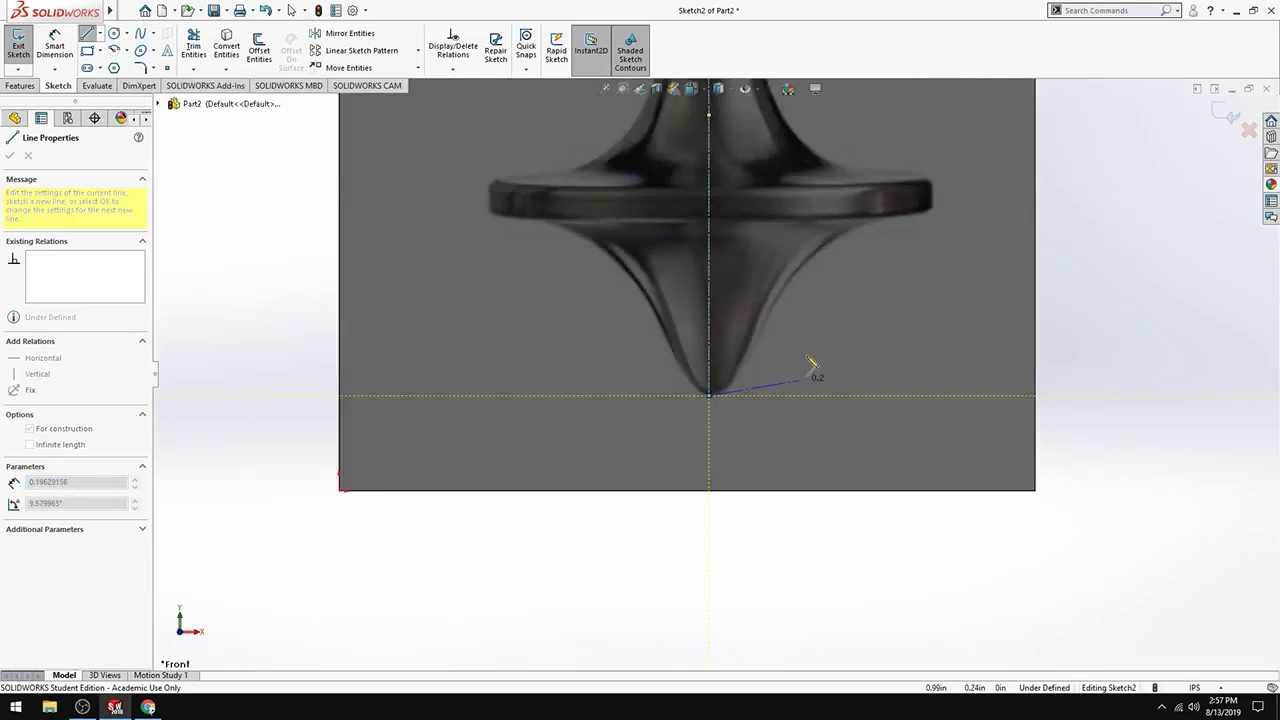
{"action": "scroll", "coordinate": [810, 357], "scroll_direction": "up", "scroll_amount": 3}
{"action": "scroll", "coordinate": [760, 323], "scroll_direction": "down", "scroll_amount": 4}
{"action": "scroll", "coordinate": [670, 298], "scroll_direction": "up", "scroll_amount": 4}
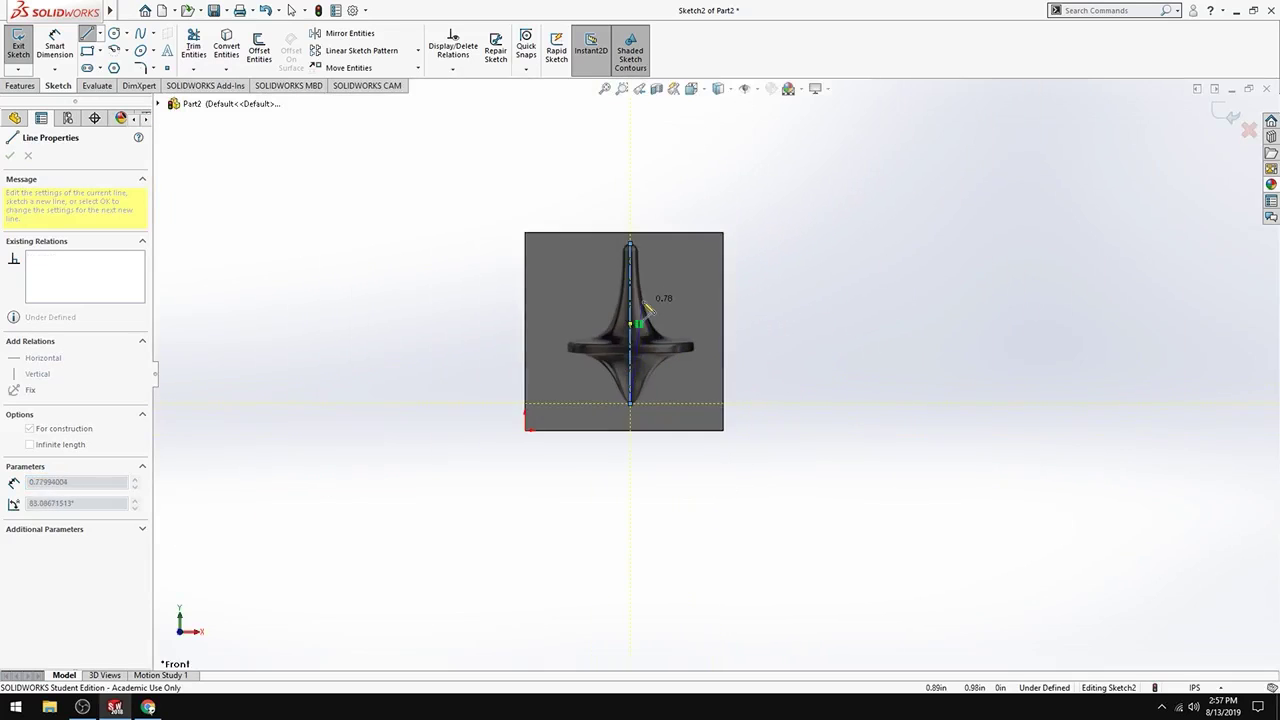
{"action": "scroll", "coordinate": [722, 332], "scroll_direction": "down", "scroll_amount": 4}
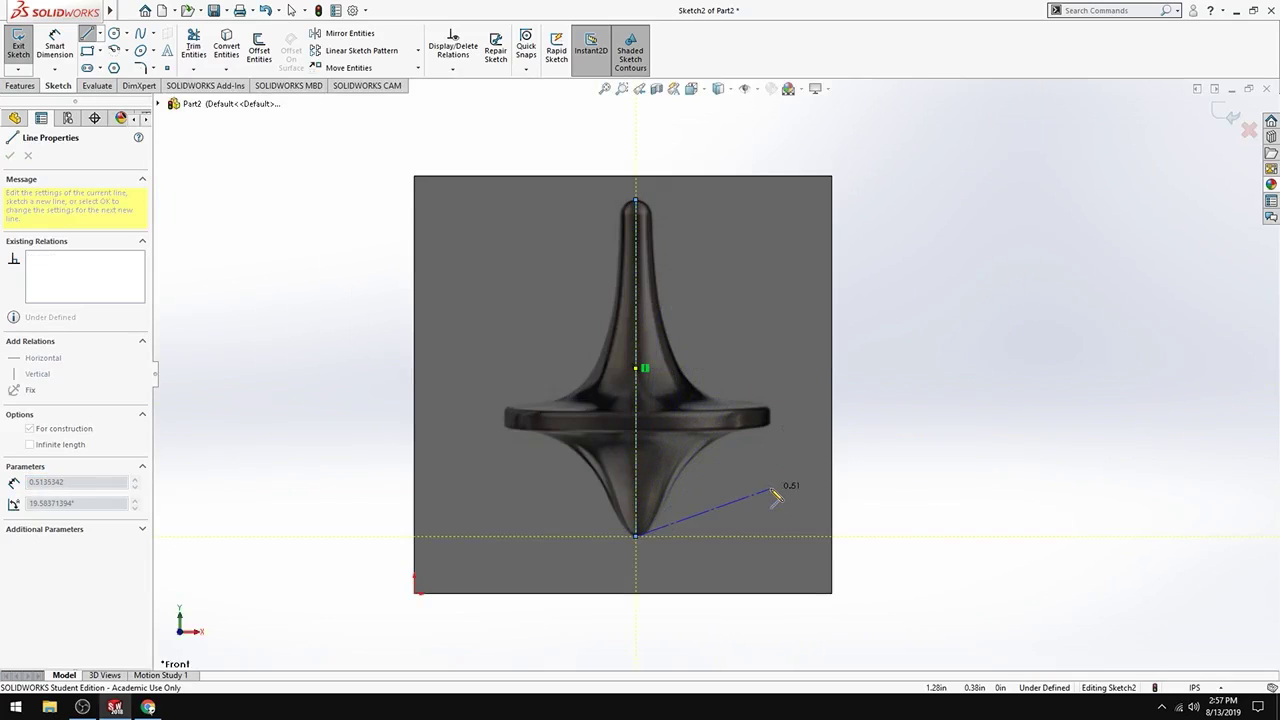
- Start a spline at the centerline's top, curving around the rounded tip and down the stem
{"action": "key", "text": "Escape"}
{"action": "key", "text": "Escape"}
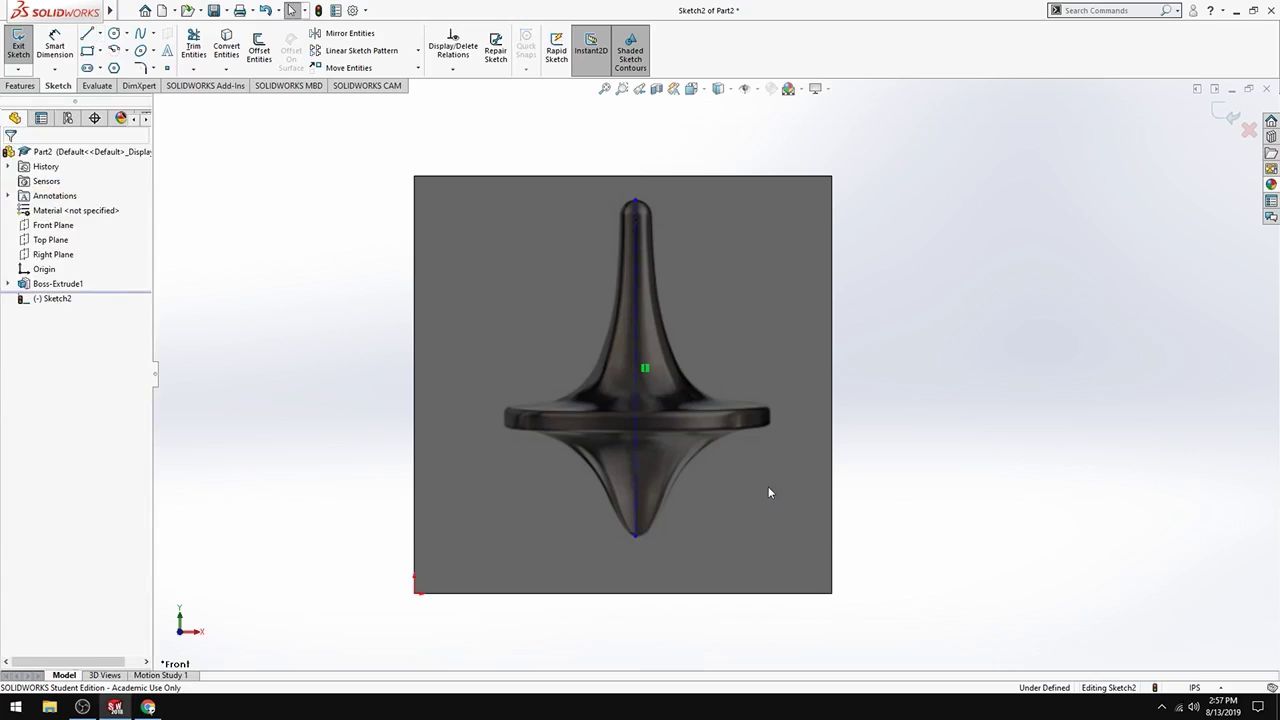
{"action": "mouse_move", "coordinate": [106, 8]}
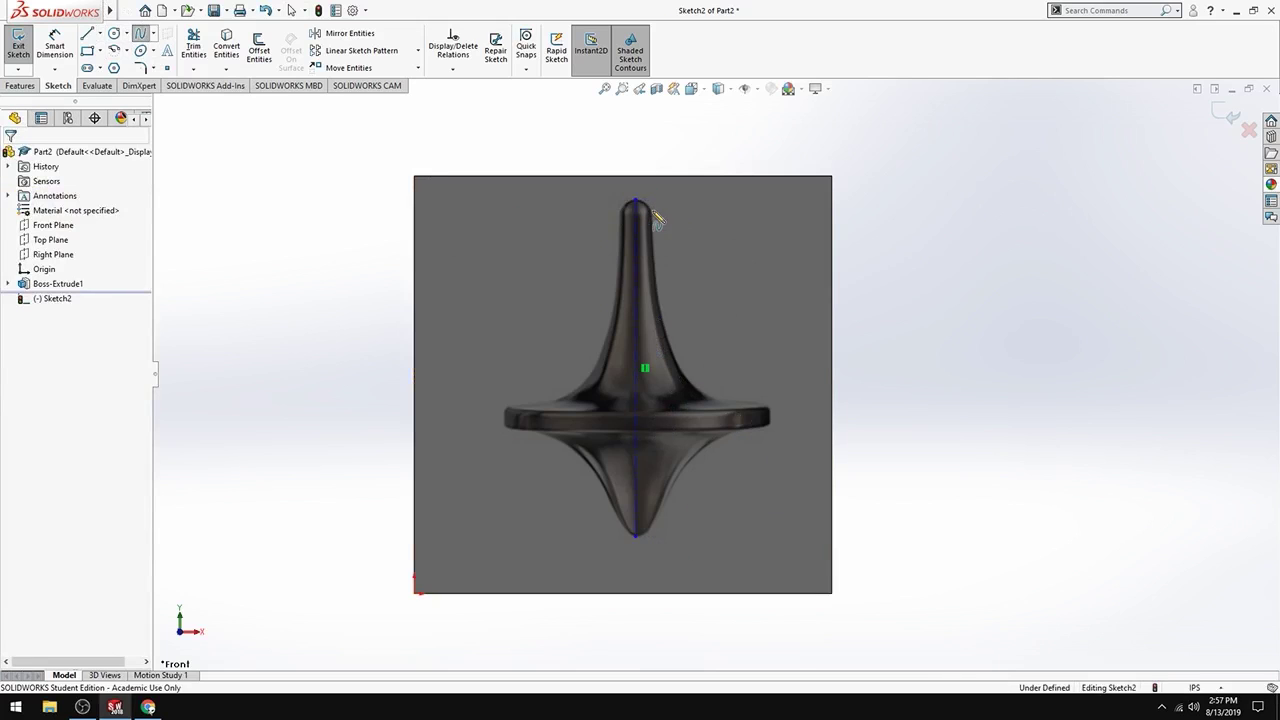
{"action": "scroll", "coordinate": [709, 263], "scroll_direction": "down", "scroll_amount": 5}
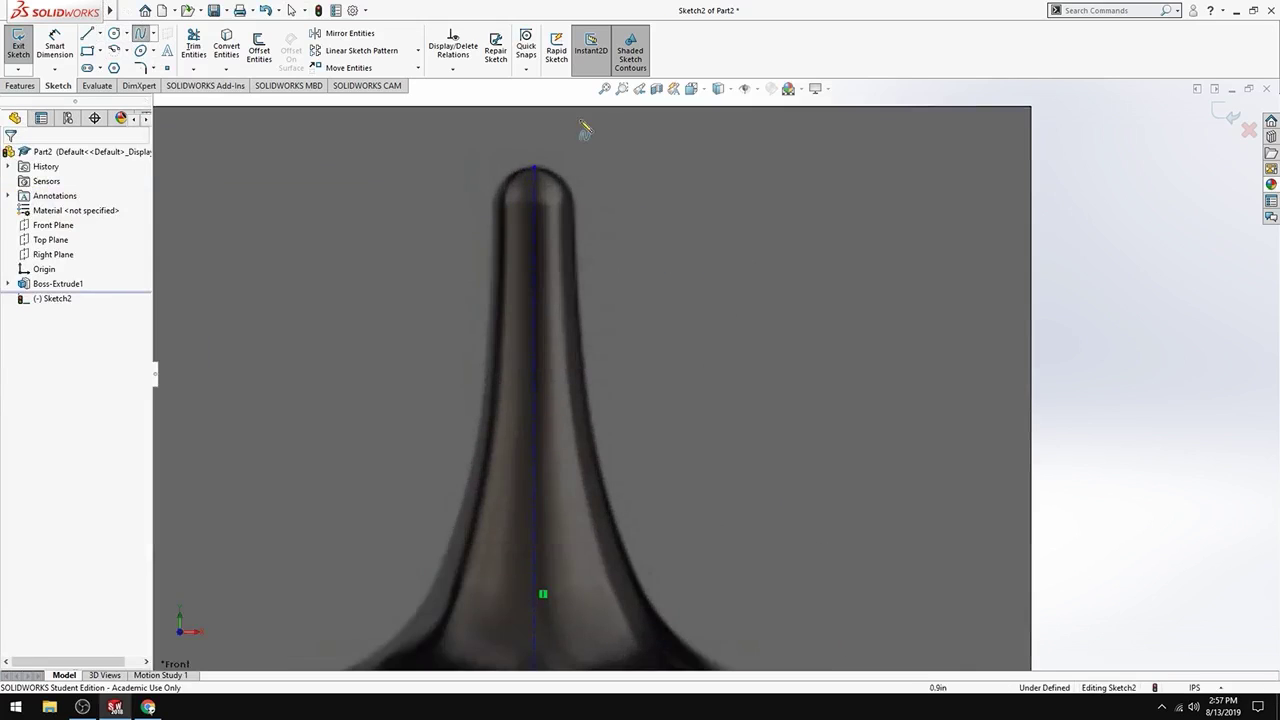
{"action": "scroll", "coordinate": [572, 200], "scroll_direction": "down", "scroll_amount": 2}
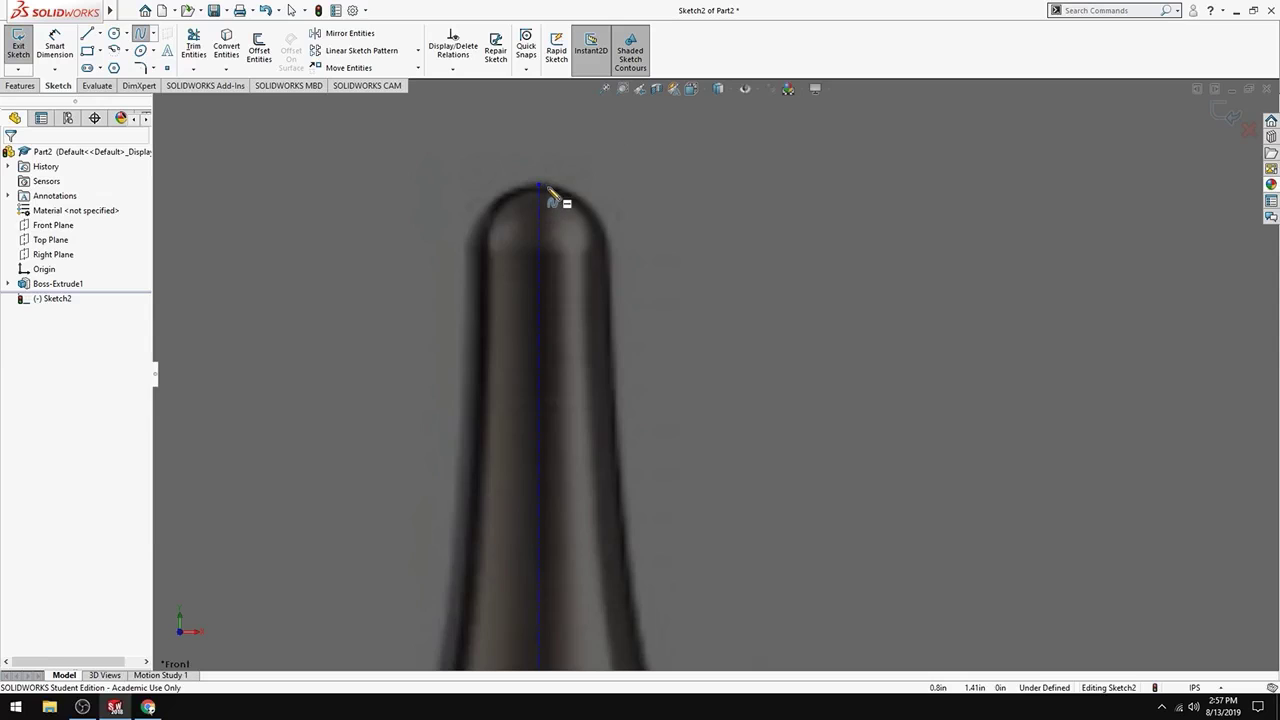
{"action": "left_click", "coordinate": [539, 186]}
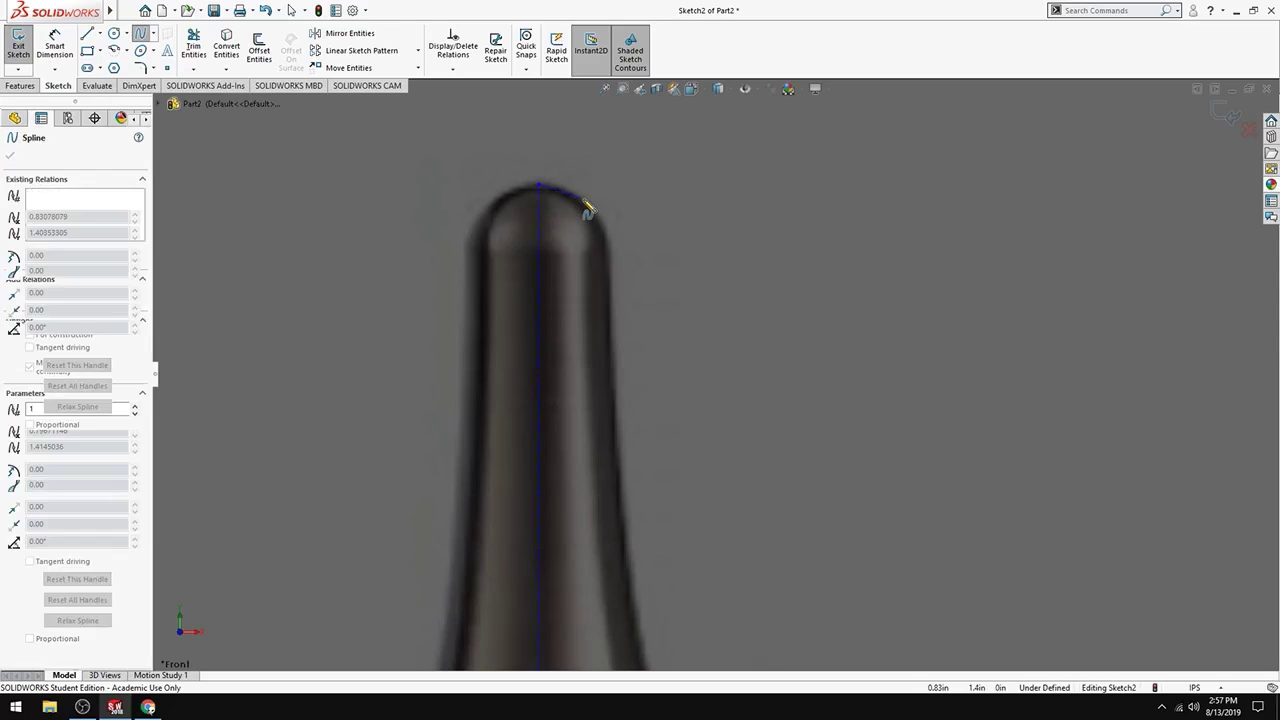
{"action": "scroll", "coordinate": [572, 202], "scroll_direction": "down", "scroll_amount": 2}
{"action": "scroll", "coordinate": [625, 266], "scroll_direction": "down", "scroll_amount": 1}
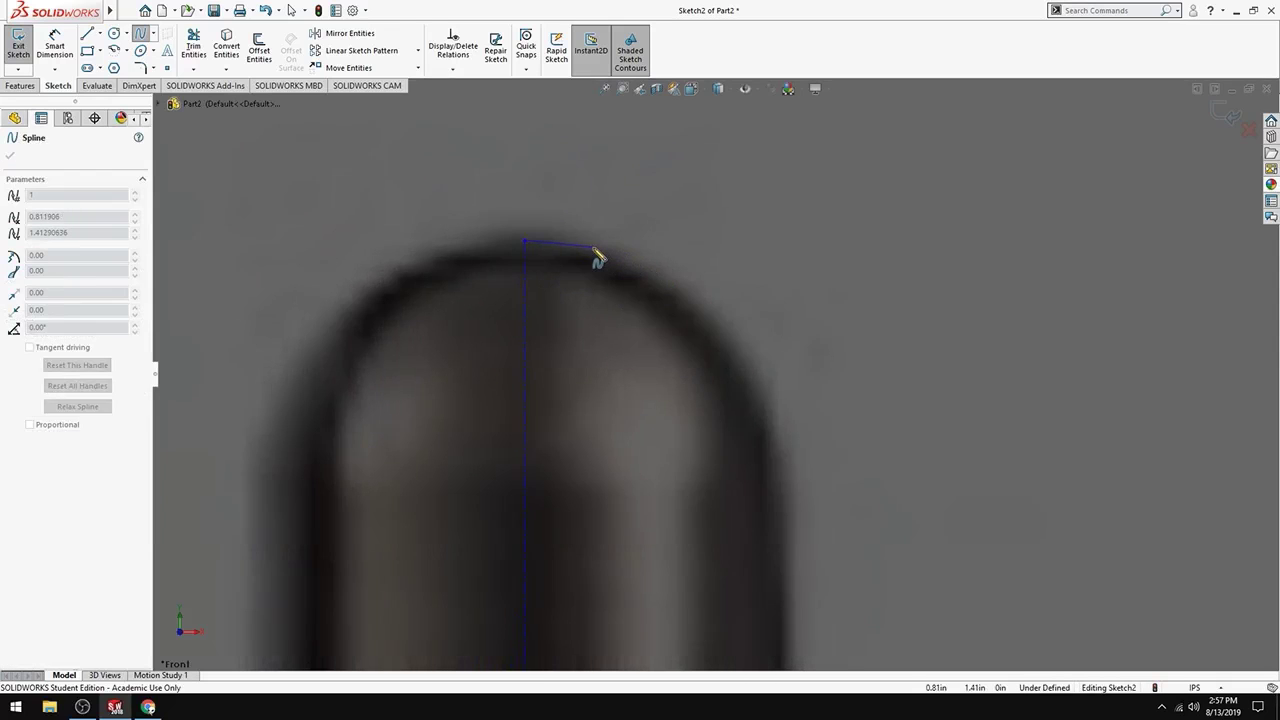
{"action": "left_click", "coordinate": [590, 252]}
{"action": "left_click", "coordinate": [677, 299]}
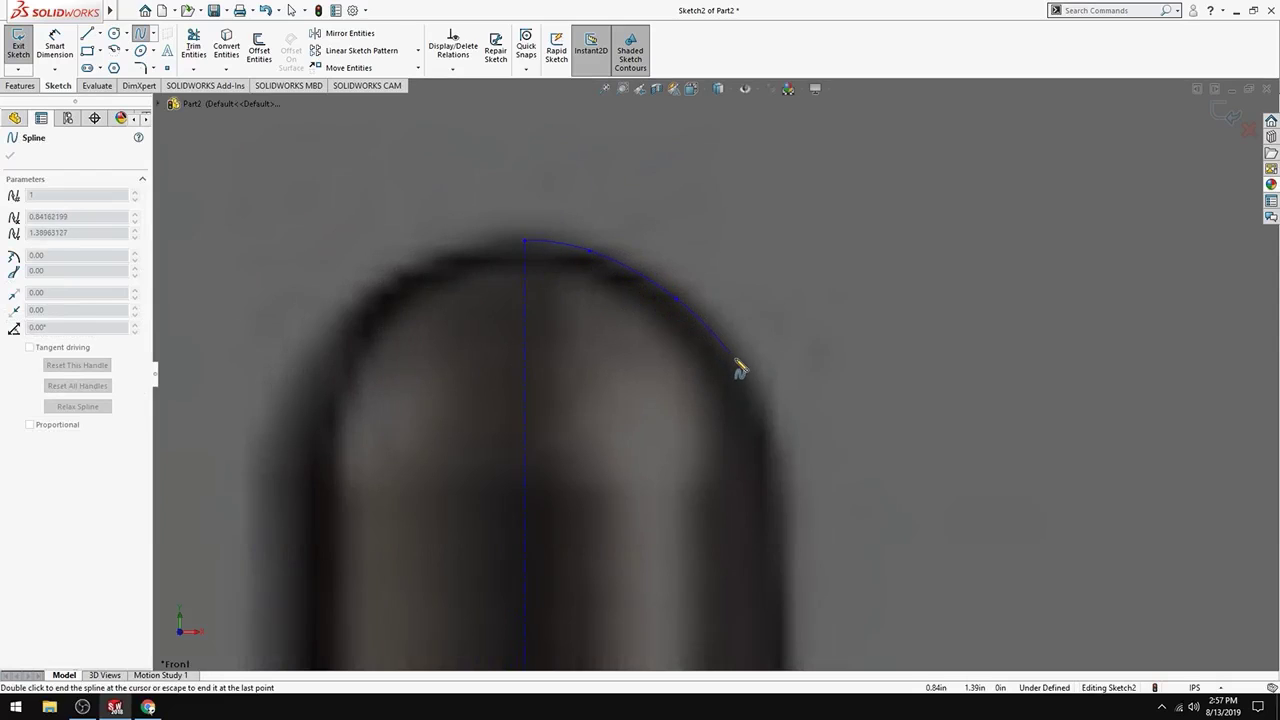
{"action": "left_click", "coordinate": [754, 391]}
- Continue the spline along the flaring stem and rim top, ending at the rim's outer corner
{"action": "scroll", "coordinate": [771, 509], "scroll_direction": "up", "scroll_amount": 2}
{"action": "scroll", "coordinate": [708, 340], "scroll_direction": "down", "scroll_amount": 4}
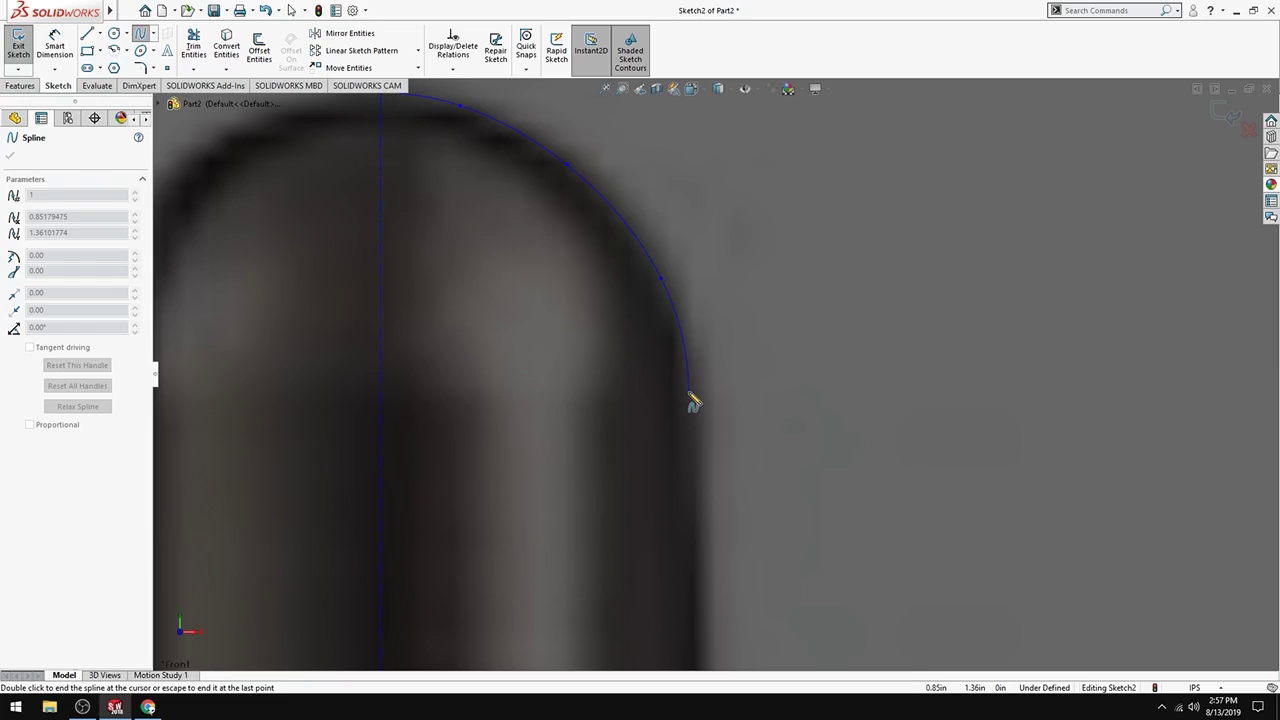
{"action": "scroll", "coordinate": [697, 531], "scroll_direction": "up", "scroll_amount": 3}
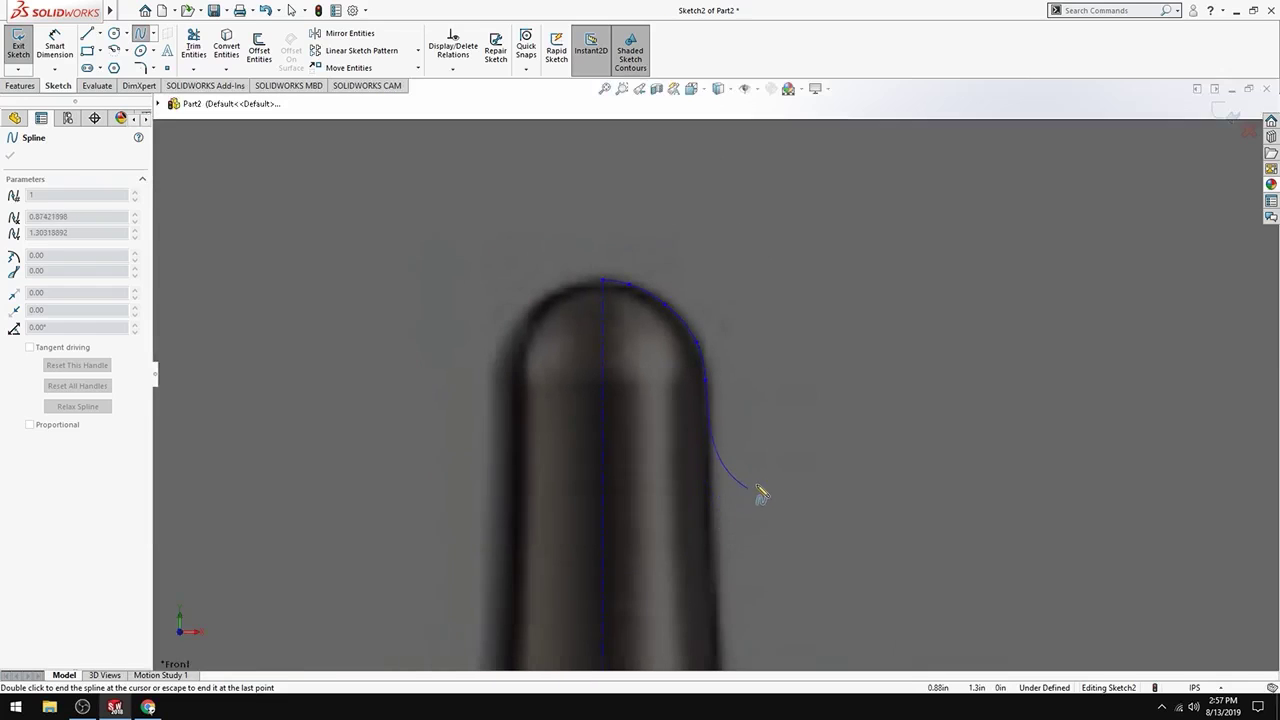
{"action": "scroll", "coordinate": [762, 494], "scroll_direction": "down", "scroll_amount": 3}
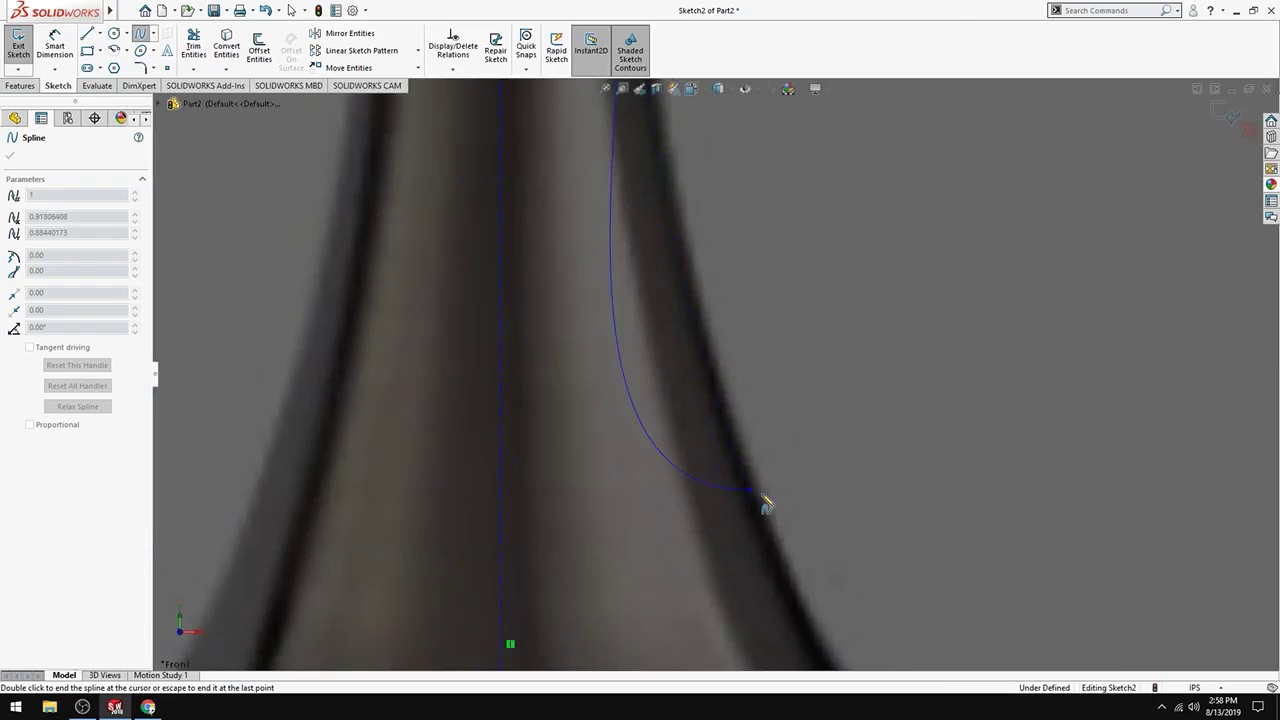
{"action": "scroll", "coordinate": [762, 500], "scroll_direction": "up", "scroll_amount": 5}
{"action": "scroll", "coordinate": [767, 455], "scroll_direction": "down", "scroll_amount": 3}
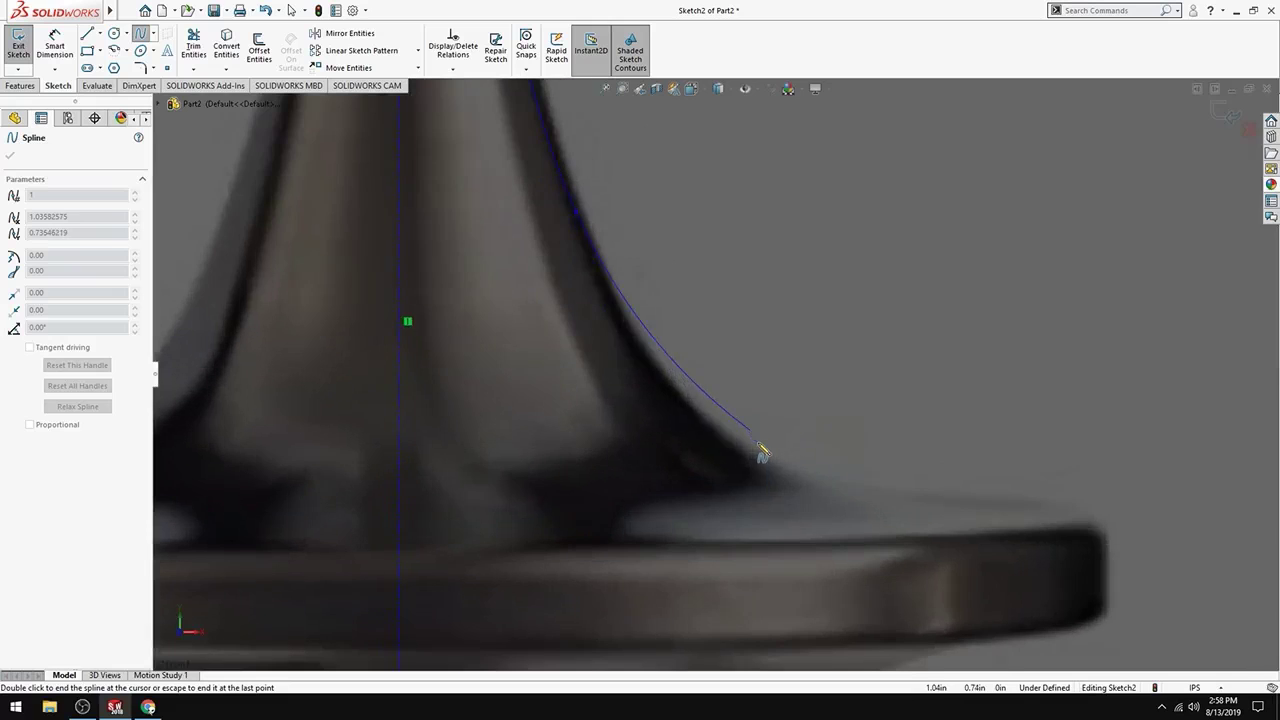
{"action": "left_click", "coordinate": [728, 436]}
{"action": "left_click", "coordinate": [816, 481]}
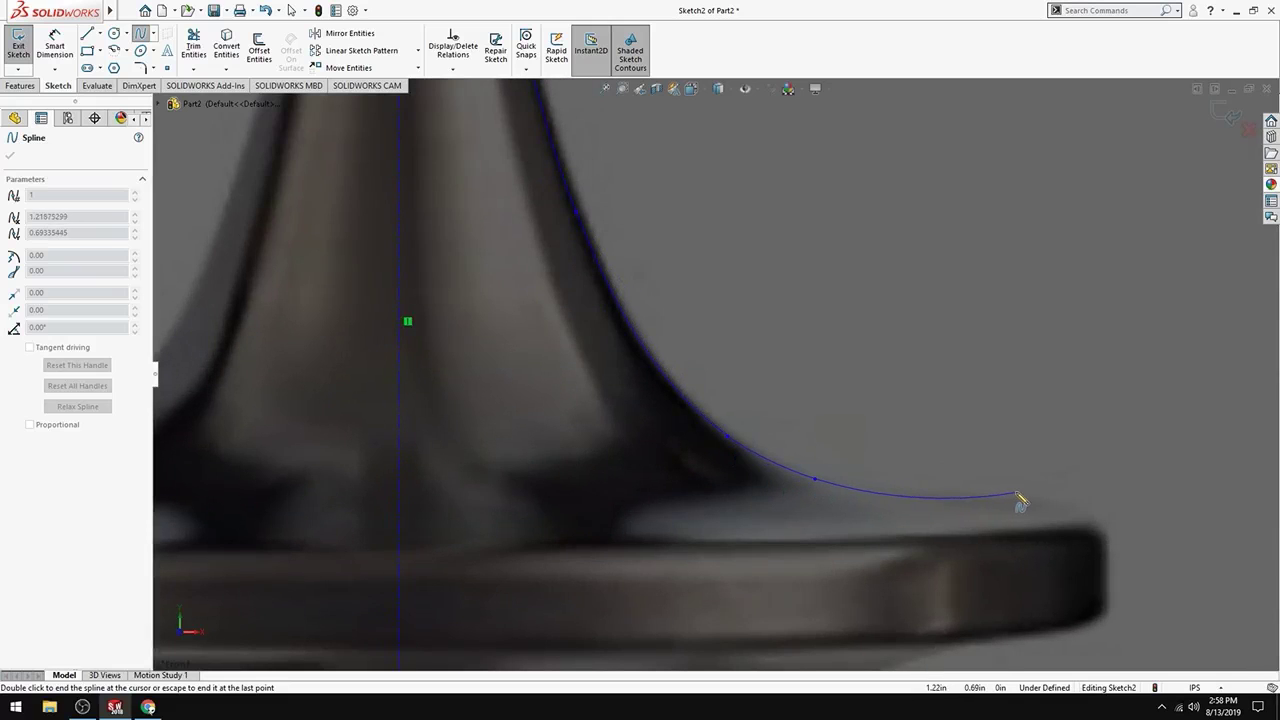
{"action": "left_click", "coordinate": [937, 493]}
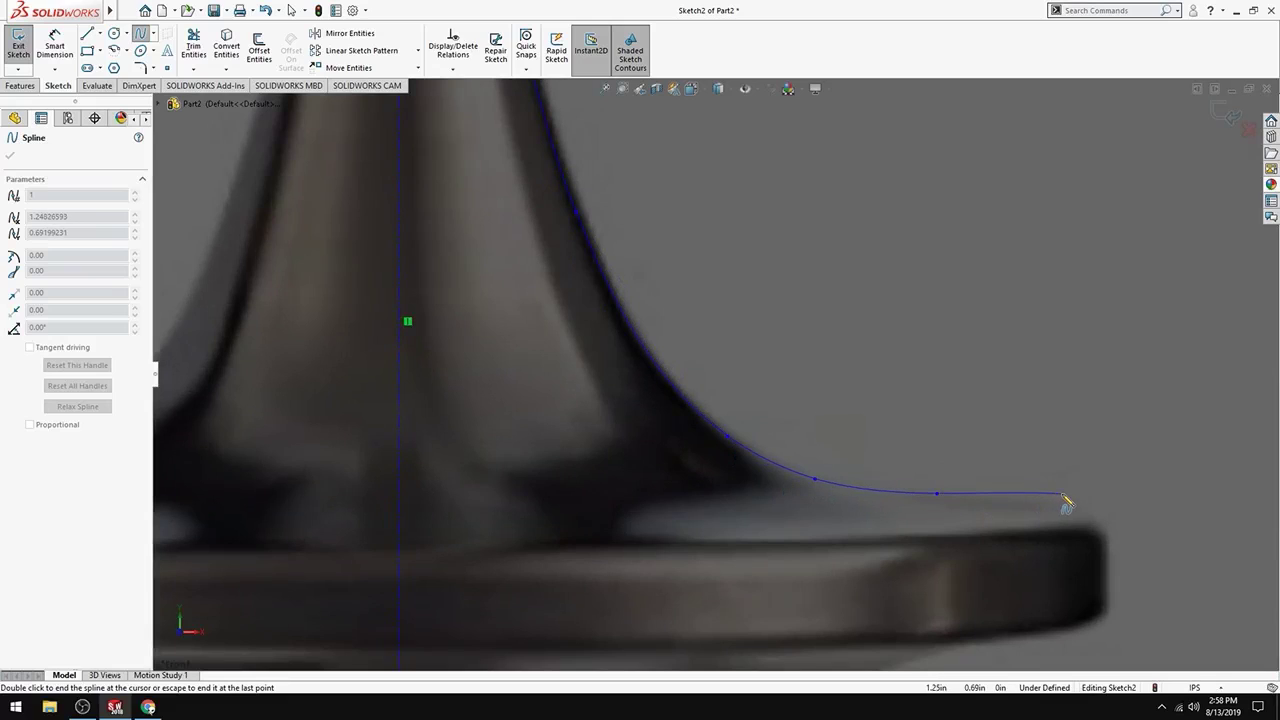
{"action": "left_click", "coordinate": [1065, 494]}
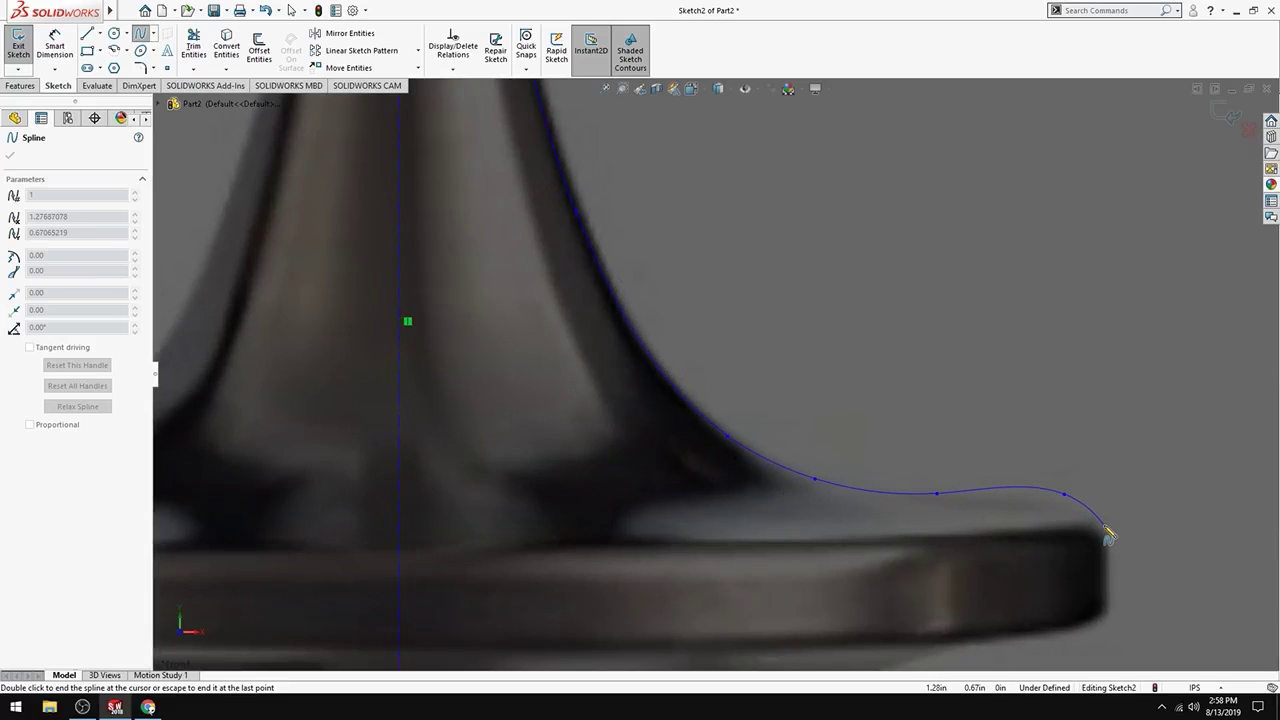
{"action": "left_click", "coordinate": [1104, 526]}
{"action": "key", "text": "Escape"}
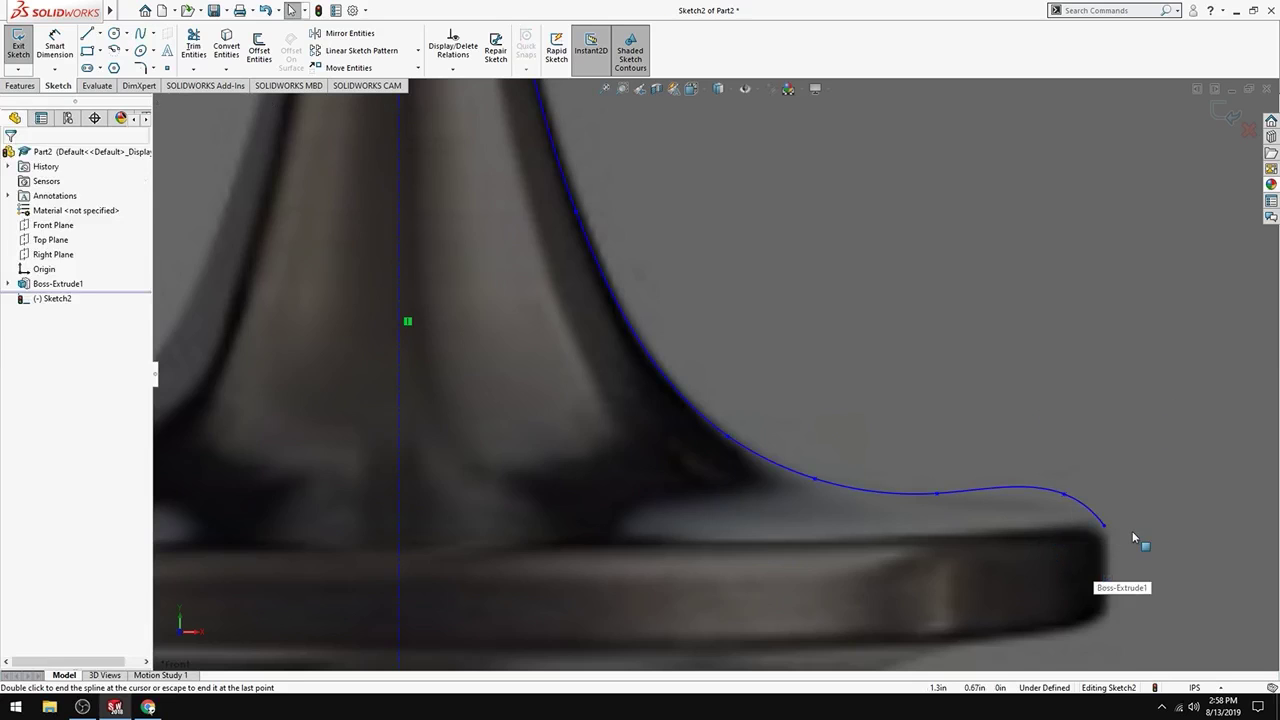
- Draw a vertical line from the spline's end down to the rim's lower corner
{"action": "scroll", "coordinate": [1066, 514], "scroll_direction": "up", "scroll_amount": 5}
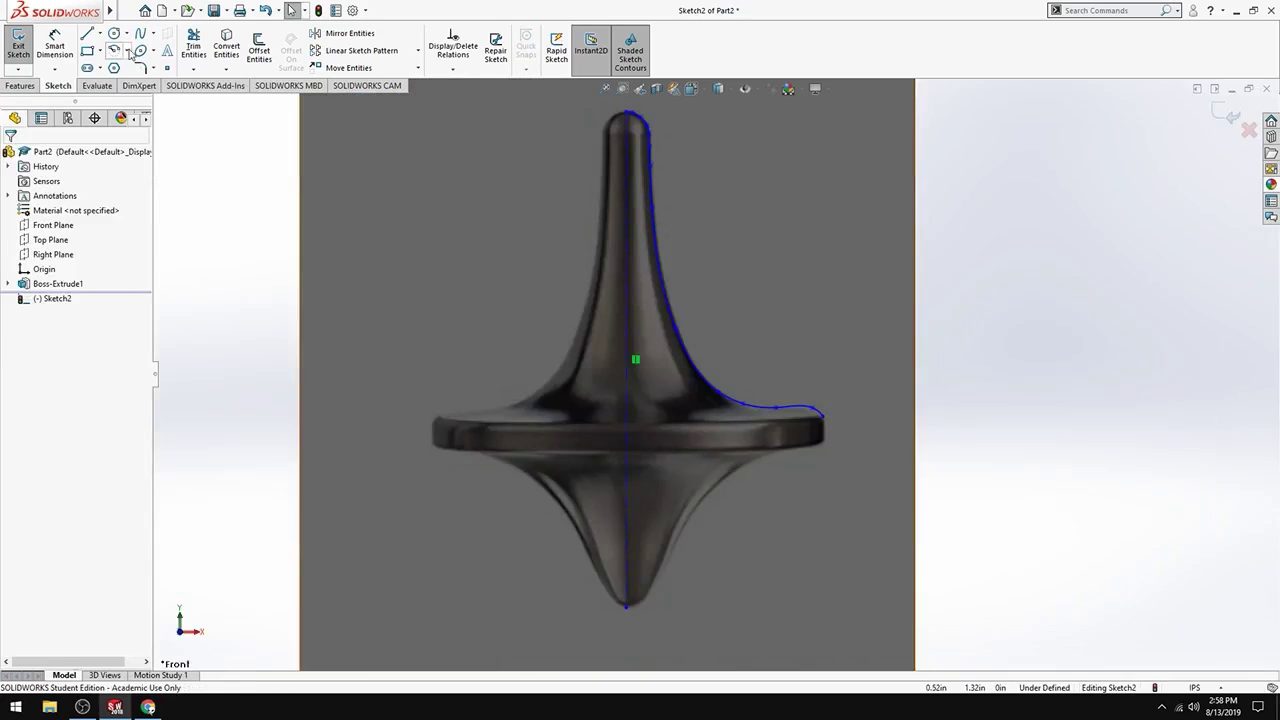
{"action": "left_click", "coordinate": [87, 33]}
{"action": "scroll", "coordinate": [835, 443], "scroll_direction": "down", "scroll_amount": 3}
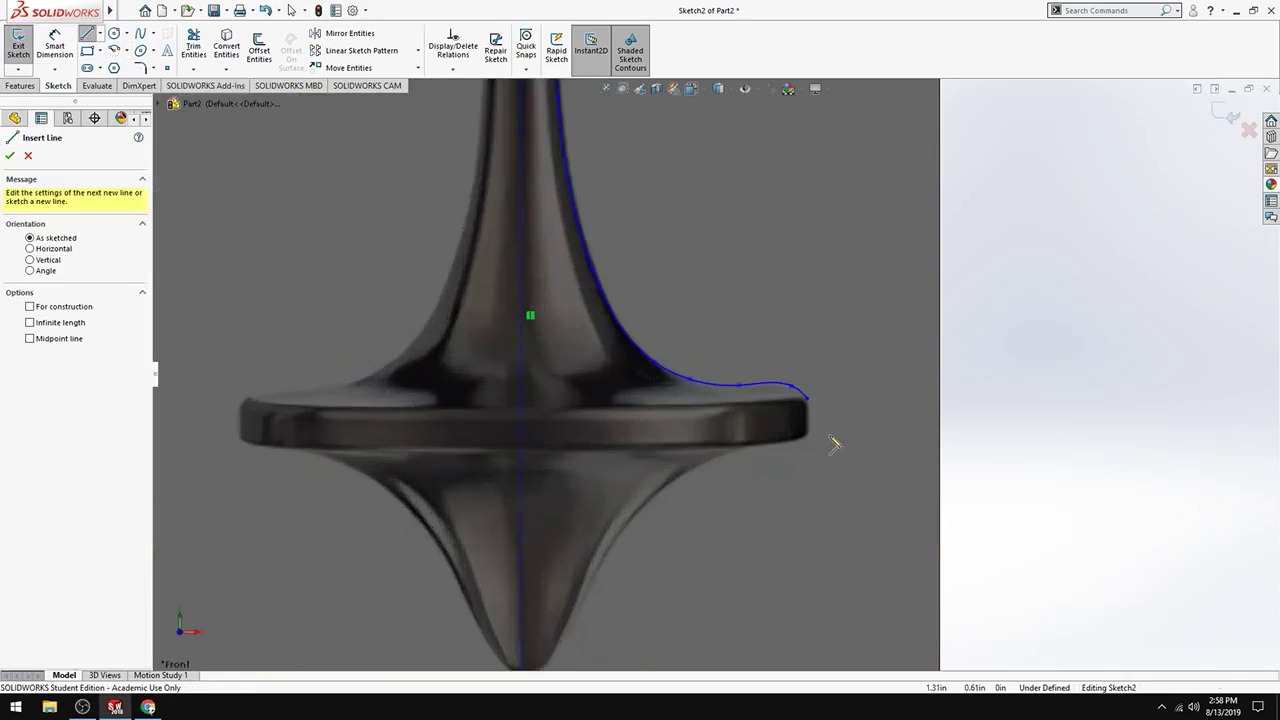
{"action": "scroll", "coordinate": [835, 443], "scroll_direction": "down", "scroll_amount": 5}
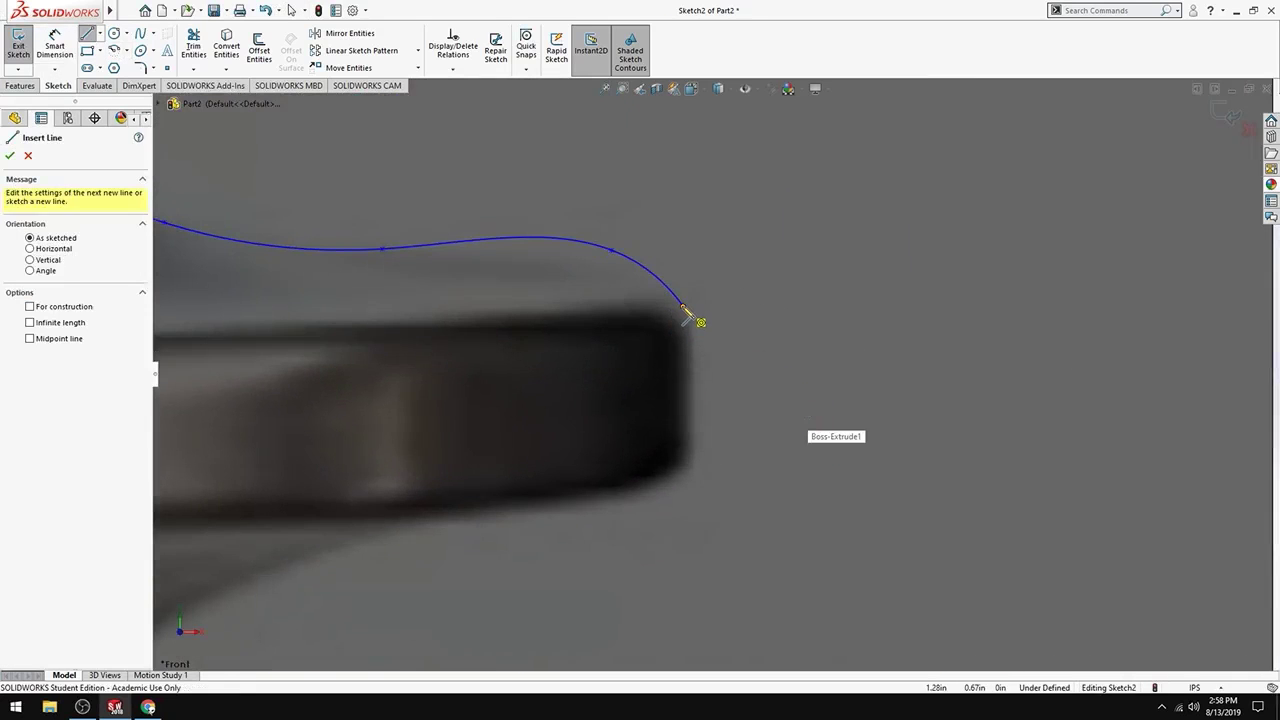
{"action": "left_click", "coordinate": [683, 305]}
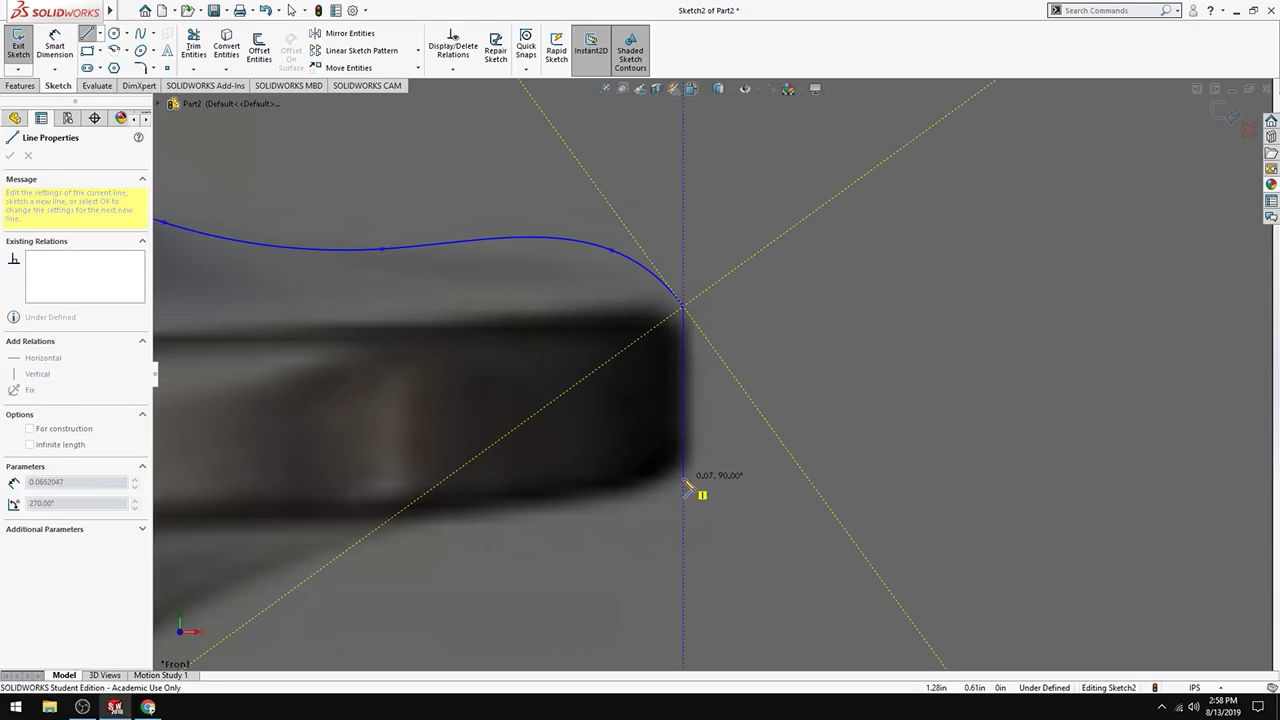
{"action": "left_click", "coordinate": [684, 479]}
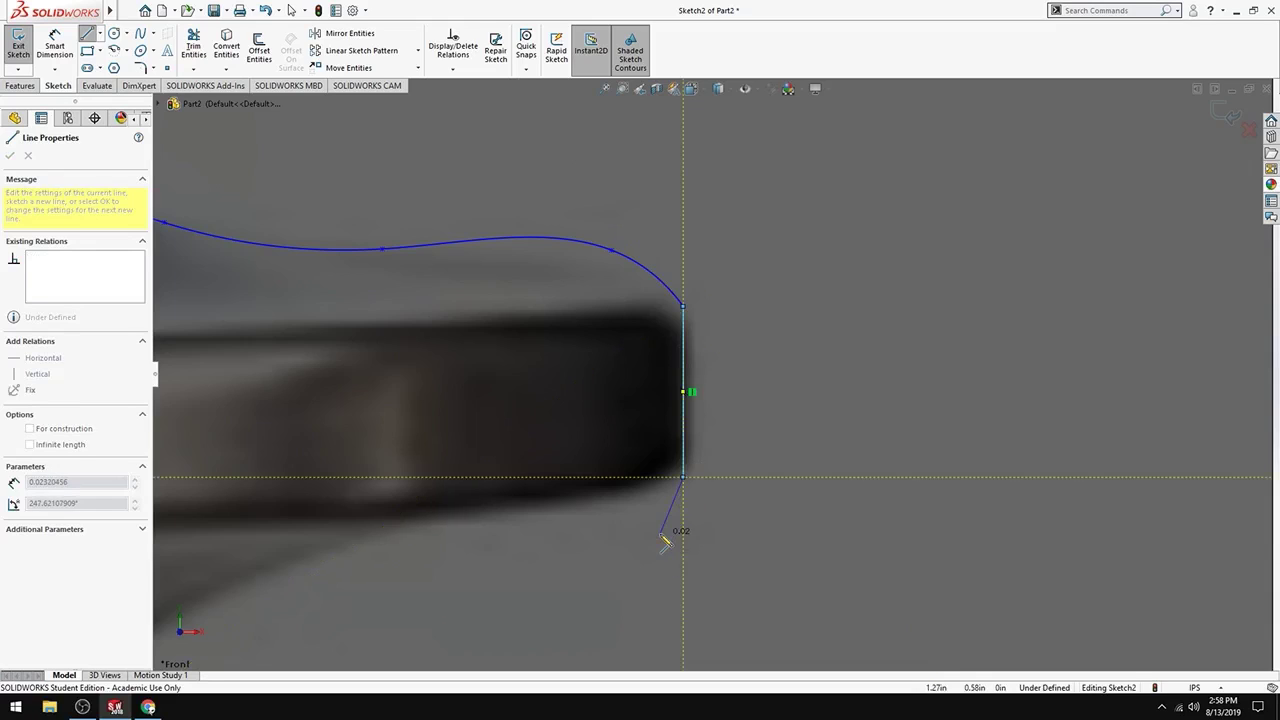
{"action": "key", "text": "Escape"}
{"action": "key", "text": "Escape"}
- Start a second spline at the rim's lower corner and run it along the rim's underside
{"action": "scroll", "coordinate": [660, 500], "scroll_direction": "up", "scroll_amount": 4}
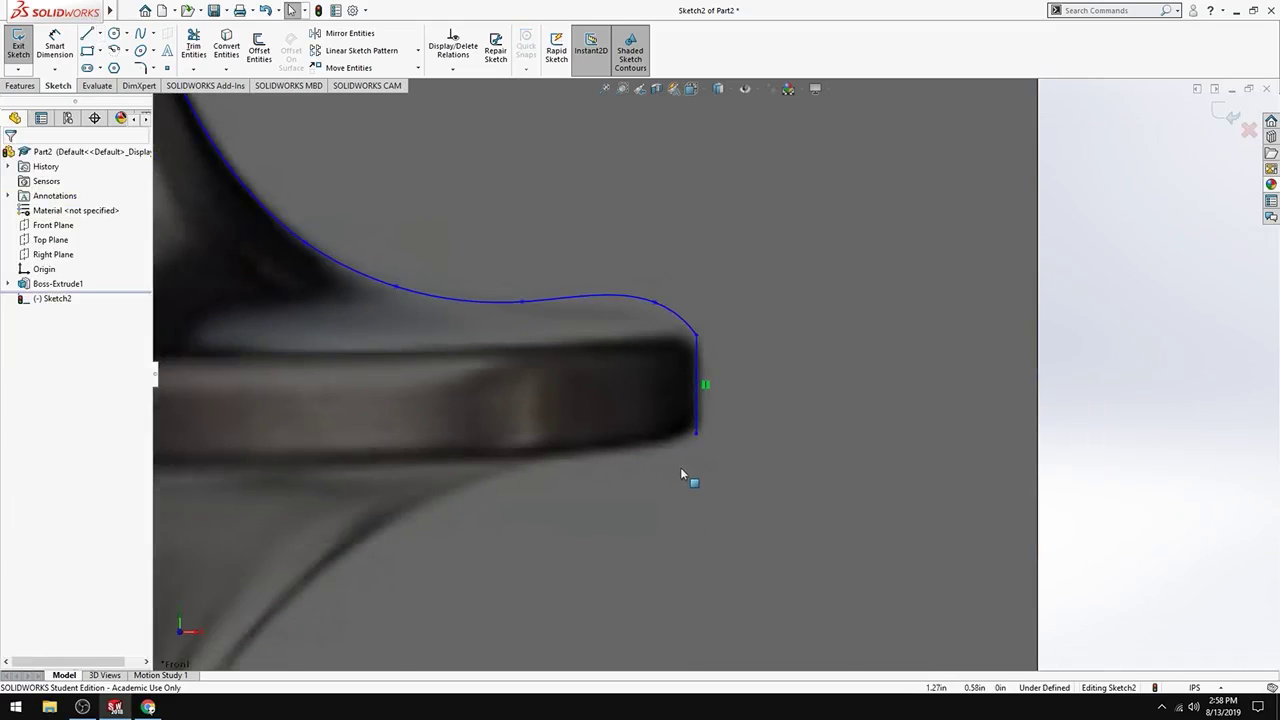
{"action": "scroll", "coordinate": [690, 410], "scroll_direction": "up", "scroll_amount": 2}
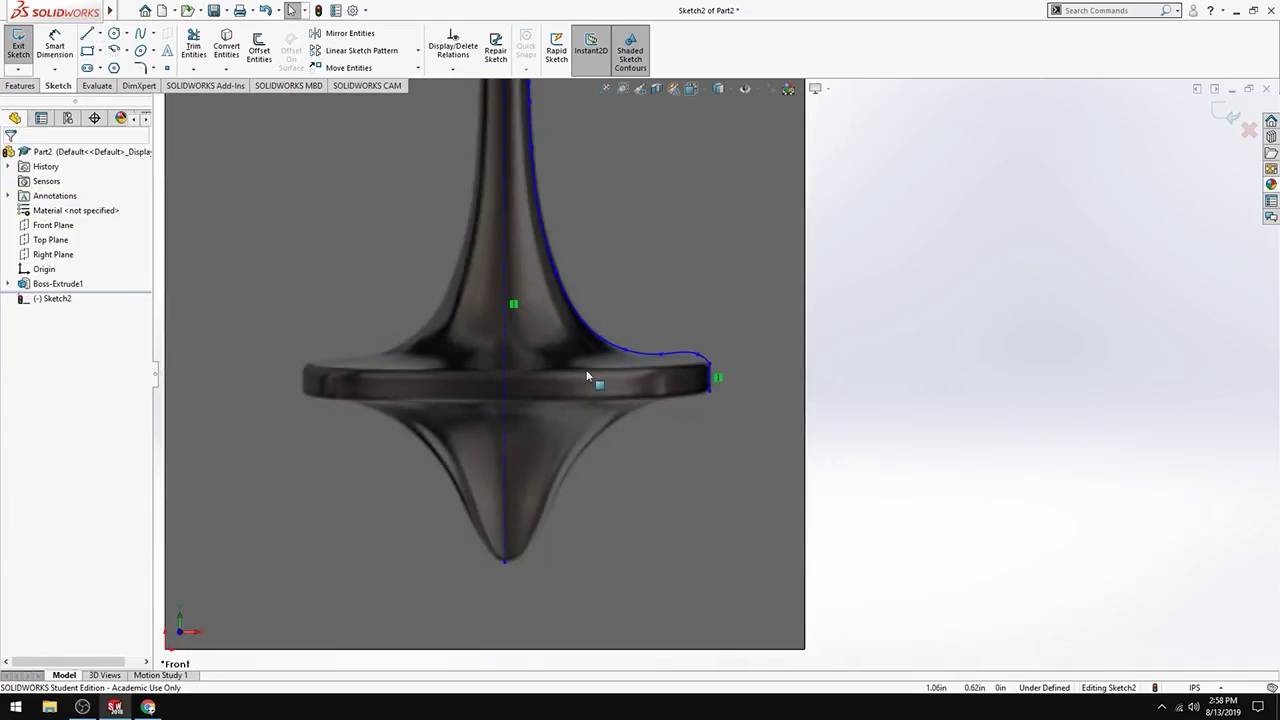
{"action": "left_click", "coordinate": [141, 34]}
{"action": "scroll", "coordinate": [540, 545], "scroll_direction": "down", "scroll_amount": 5}
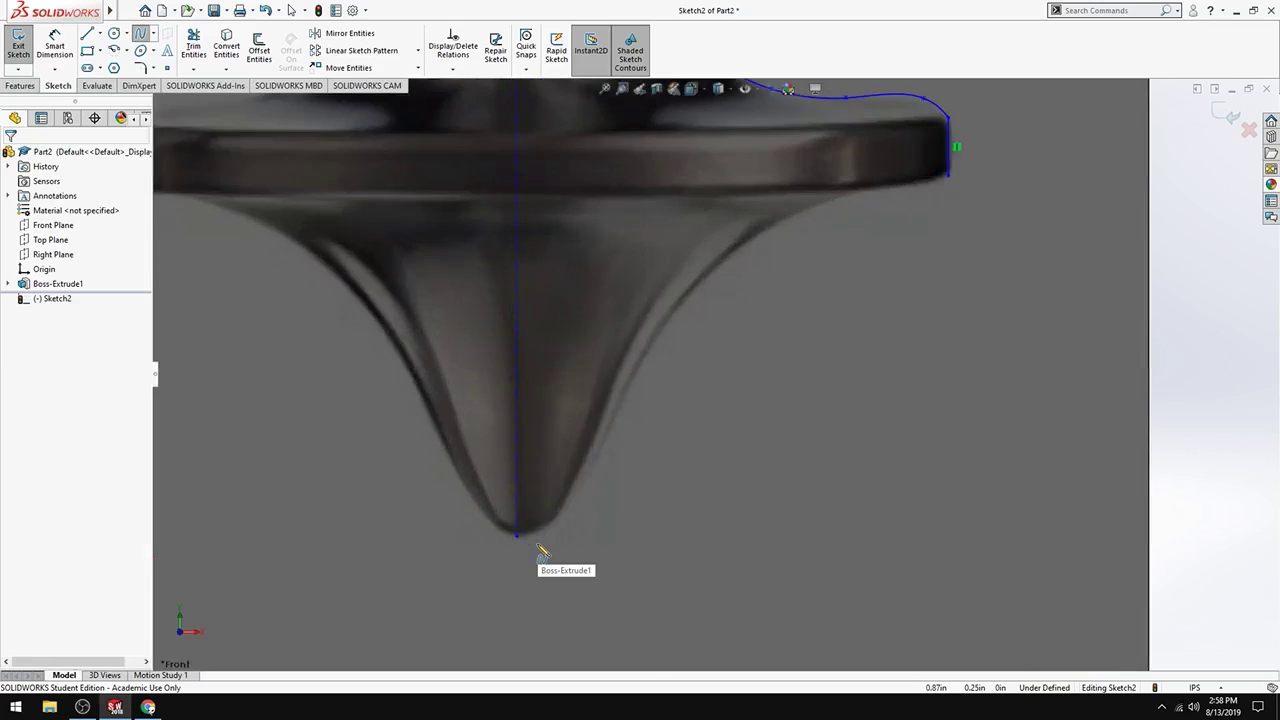
{"action": "scroll", "coordinate": [556, 533], "scroll_direction": "up", "scroll_amount": 2}
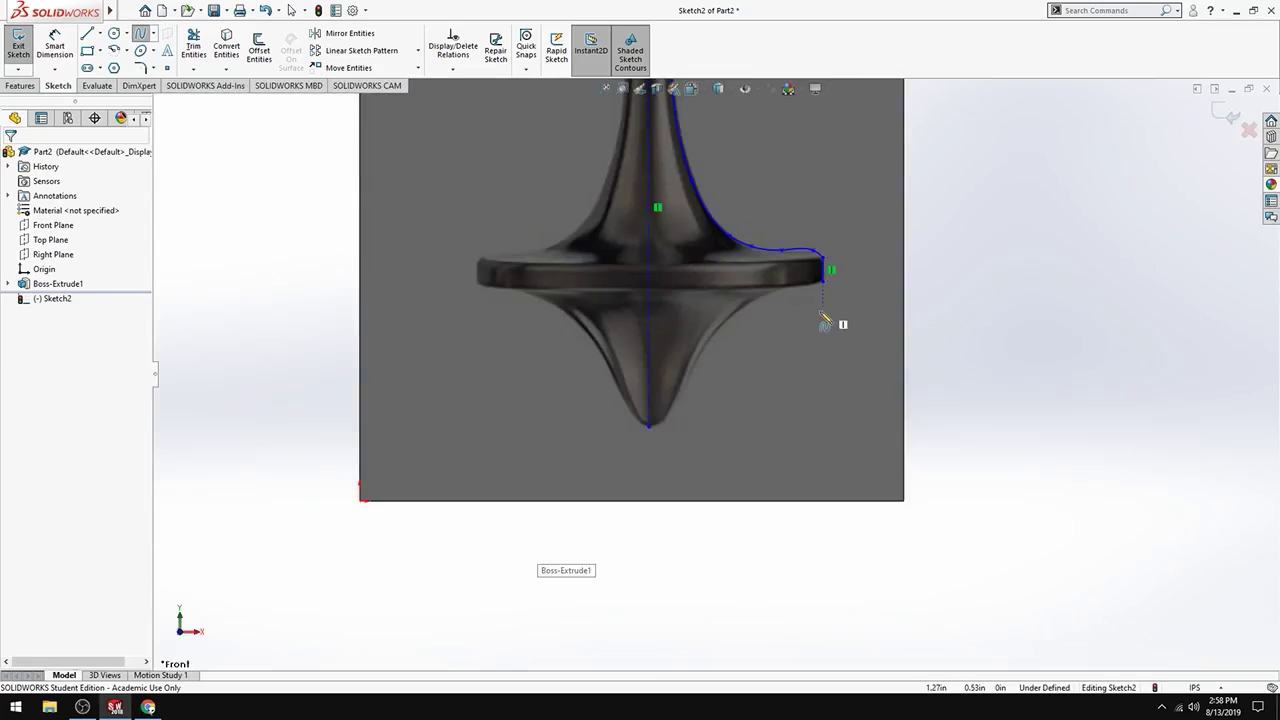
{"action": "scroll", "coordinate": [834, 277], "scroll_direction": "down", "scroll_amount": 3}
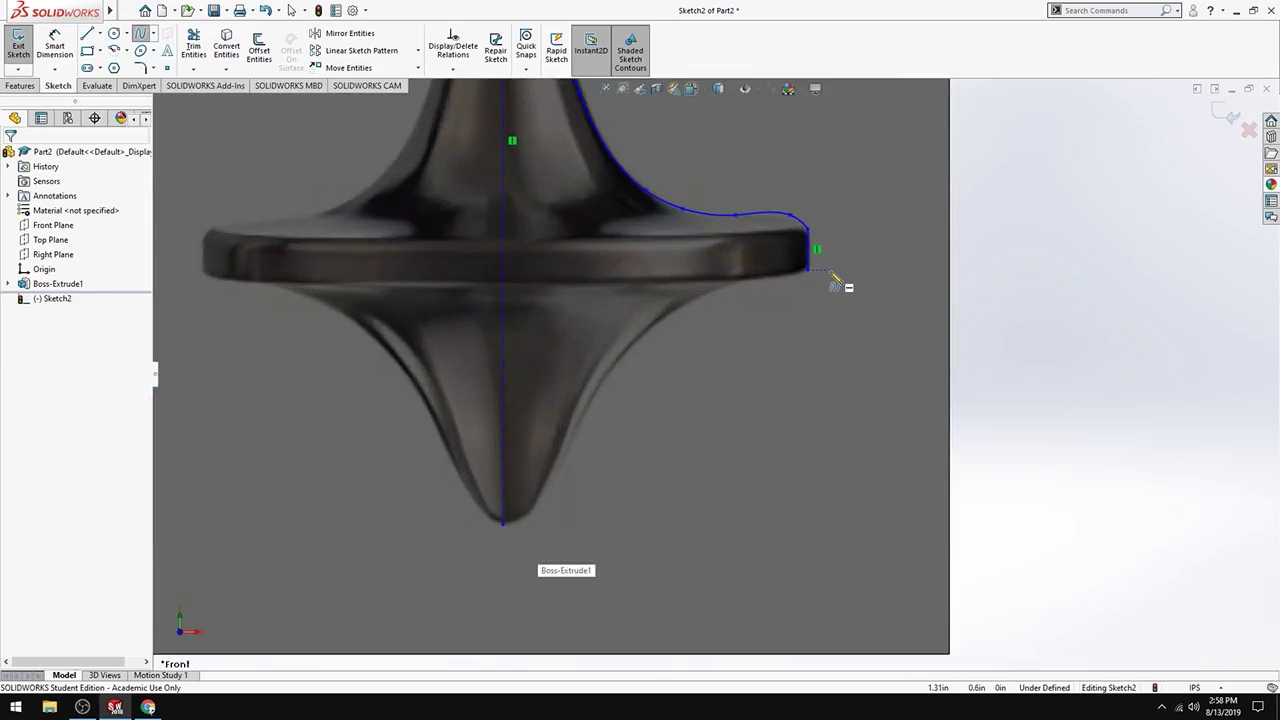
{"action": "left_click", "coordinate": [808, 270]}
{"action": "scroll", "coordinate": [775, 295], "scroll_direction": "down", "scroll_amount": 4}
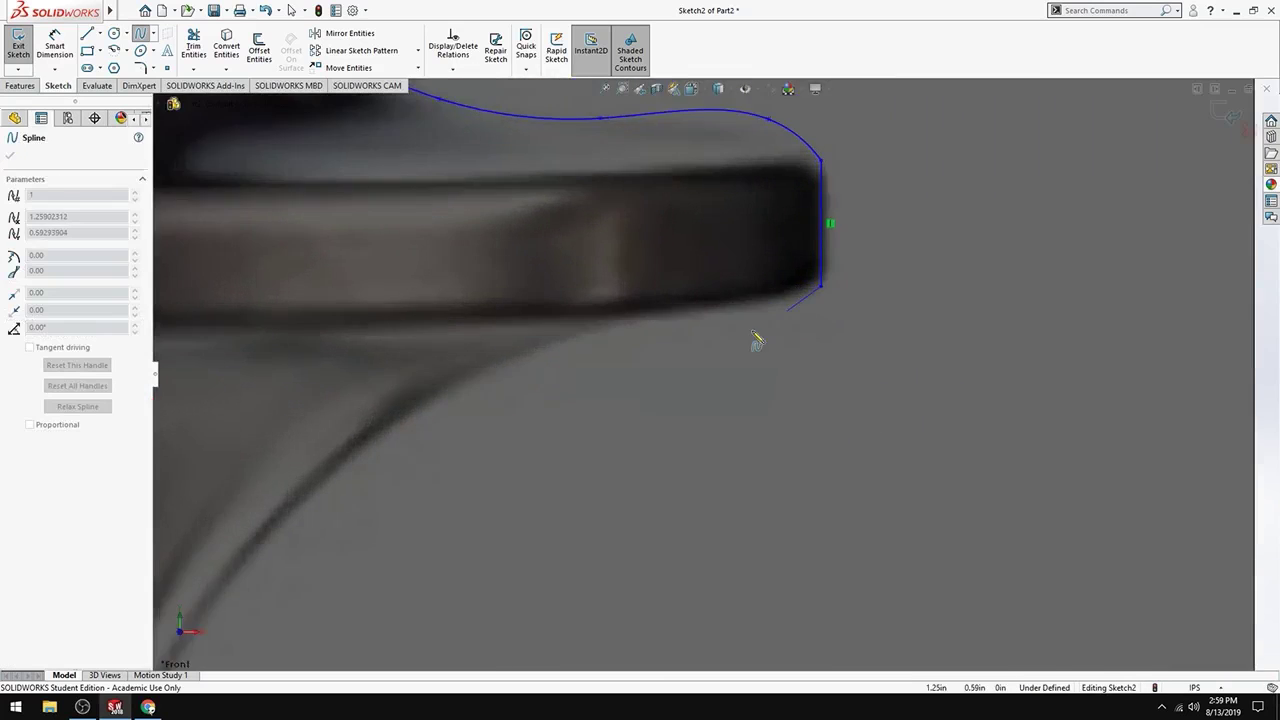
{"action": "left_click", "coordinate": [748, 305]}
{"action": "left_click", "coordinate": [563, 327]}
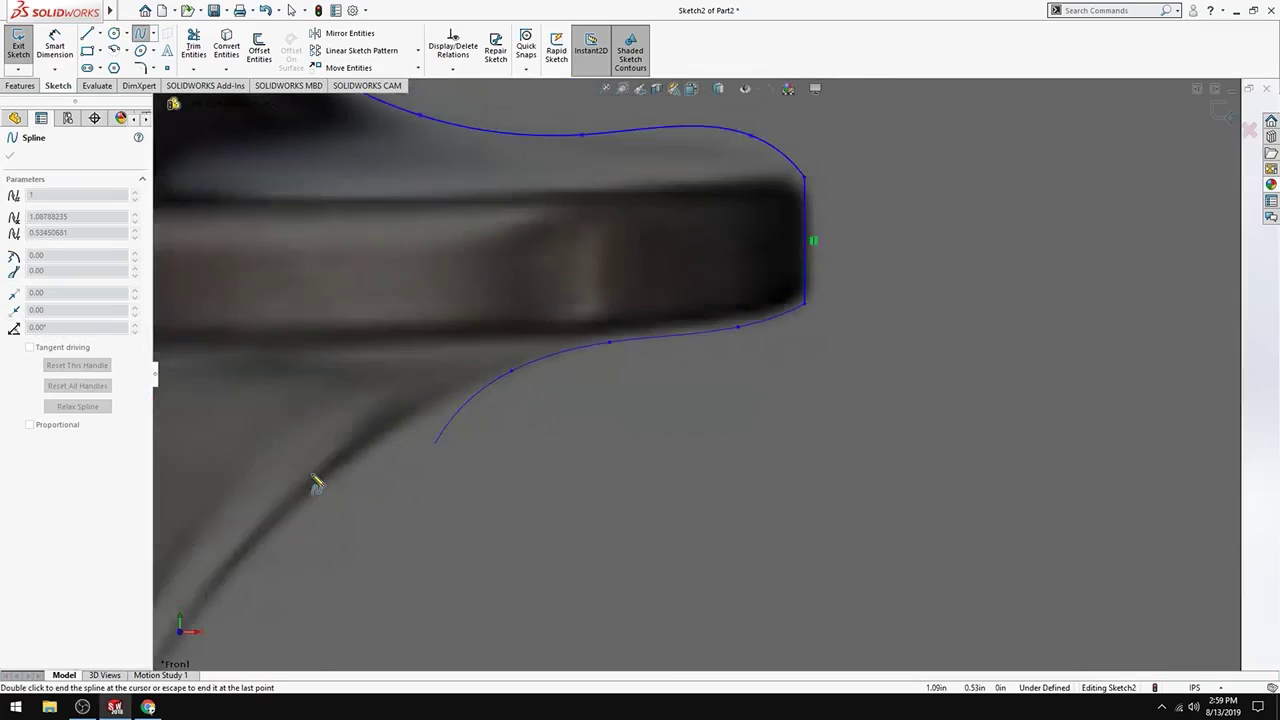
{"action": "scroll", "coordinate": [517, 517], "scroll_direction": "up", "scroll_amount": 3}
{"action": "scroll", "coordinate": [734, 417], "scroll_direction": "down", "scroll_amount": 4}
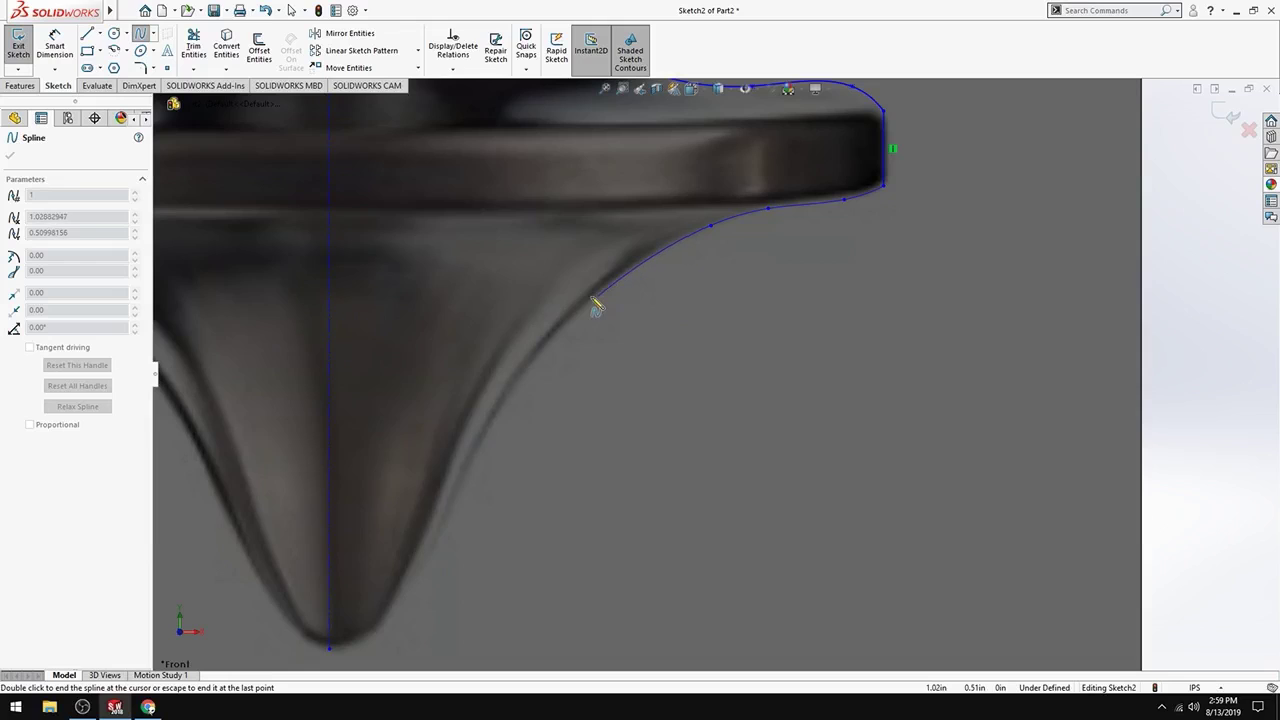
- Continue the spline down the lower body's edge, ending at the centerline's bottom tip
{"action": "left_click", "coordinate": [582, 300]}
{"action": "left_click", "coordinate": [533, 355]}
{"action": "left_click", "coordinate": [469, 460]}
{"action": "left_click", "coordinate": [403, 591]}
{"action": "left_click", "coordinate": [368, 634]}
{"action": "double_click", "coordinate": [331, 648]}
{"action": "key", "text": "Escape"}
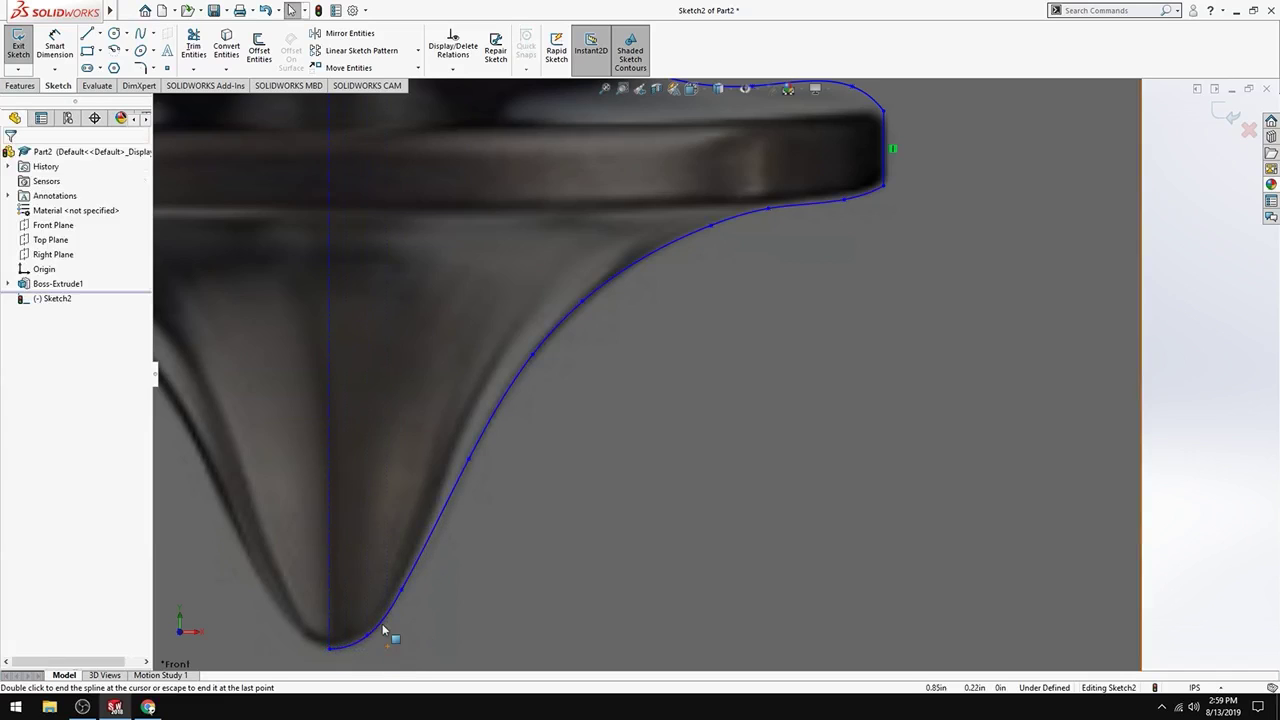
{"action": "scroll", "coordinate": [540, 444], "scroll_direction": "up", "scroll_amount": 5}
{"action": "scroll", "coordinate": [700, 290], "scroll_direction": "up", "scroll_amount": 3}
{"action": "scroll", "coordinate": [697, 355], "scroll_direction": "down", "scroll_amount": 3}
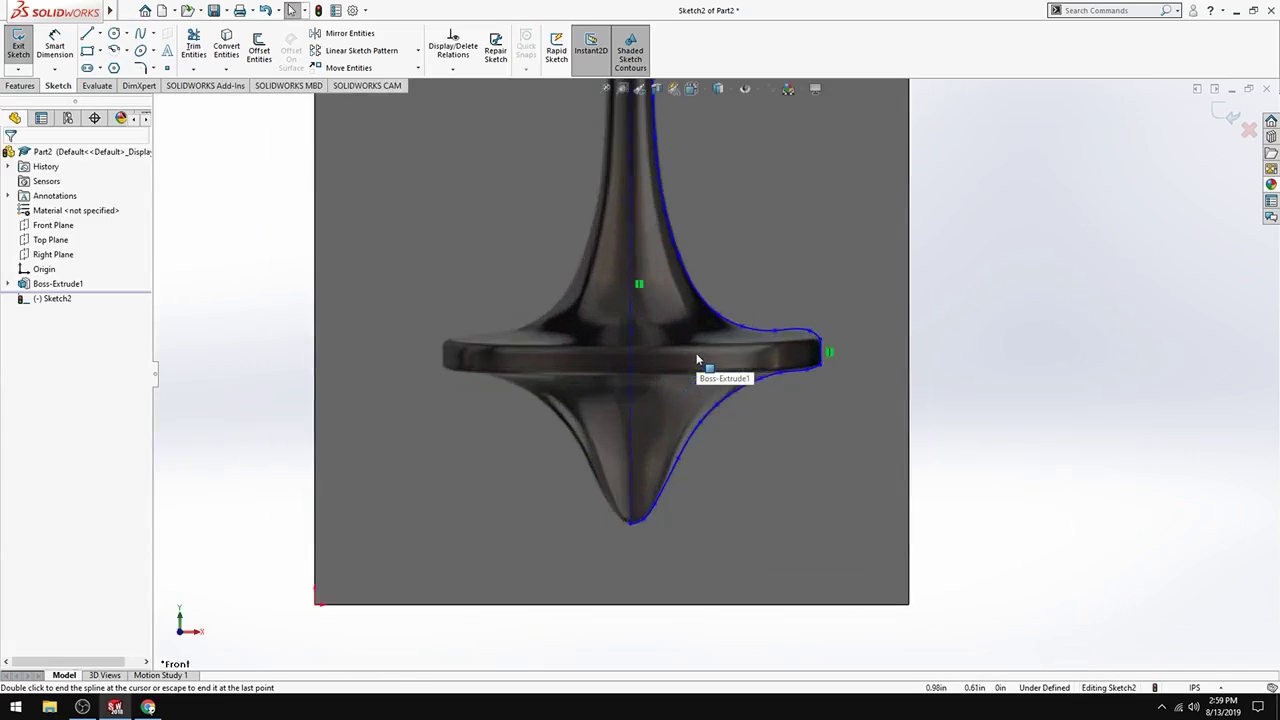
{"action": "scroll", "coordinate": [697, 355], "scroll_direction": "up", "scroll_amount": 3}
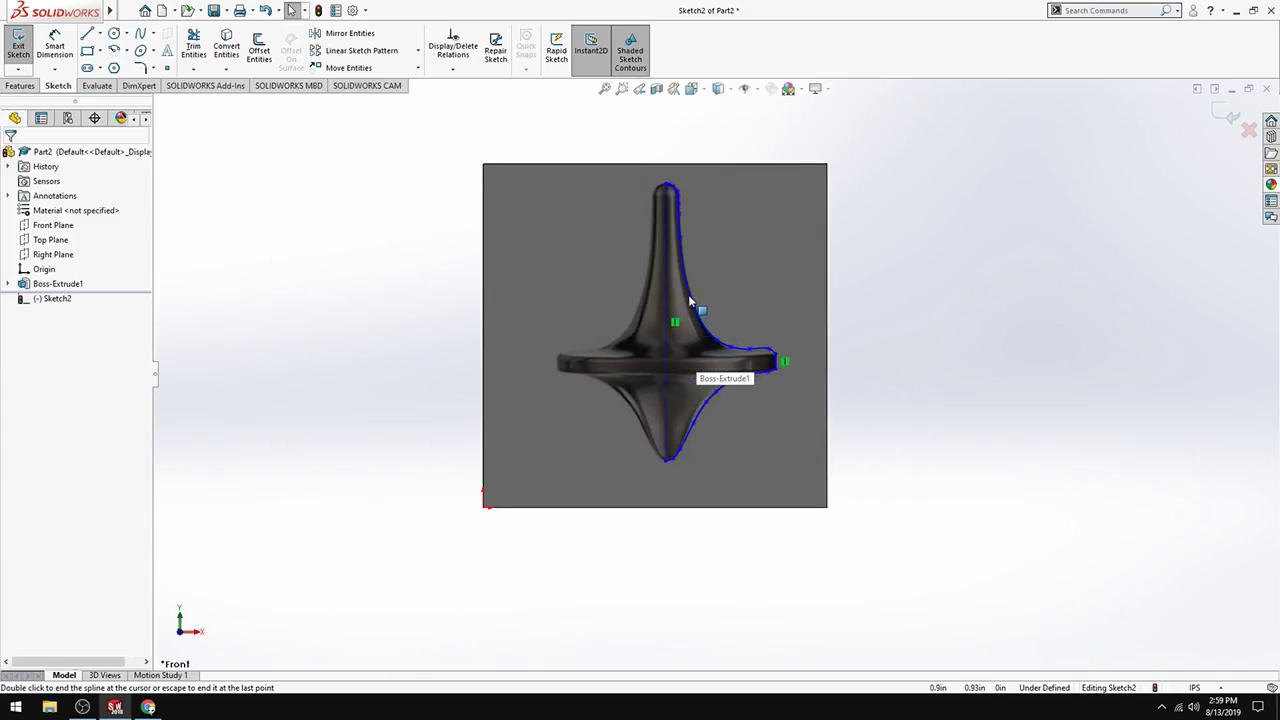
- Exit Sketch2 and clear the current selection
{"action": "left_click", "coordinate": [16, 50]}
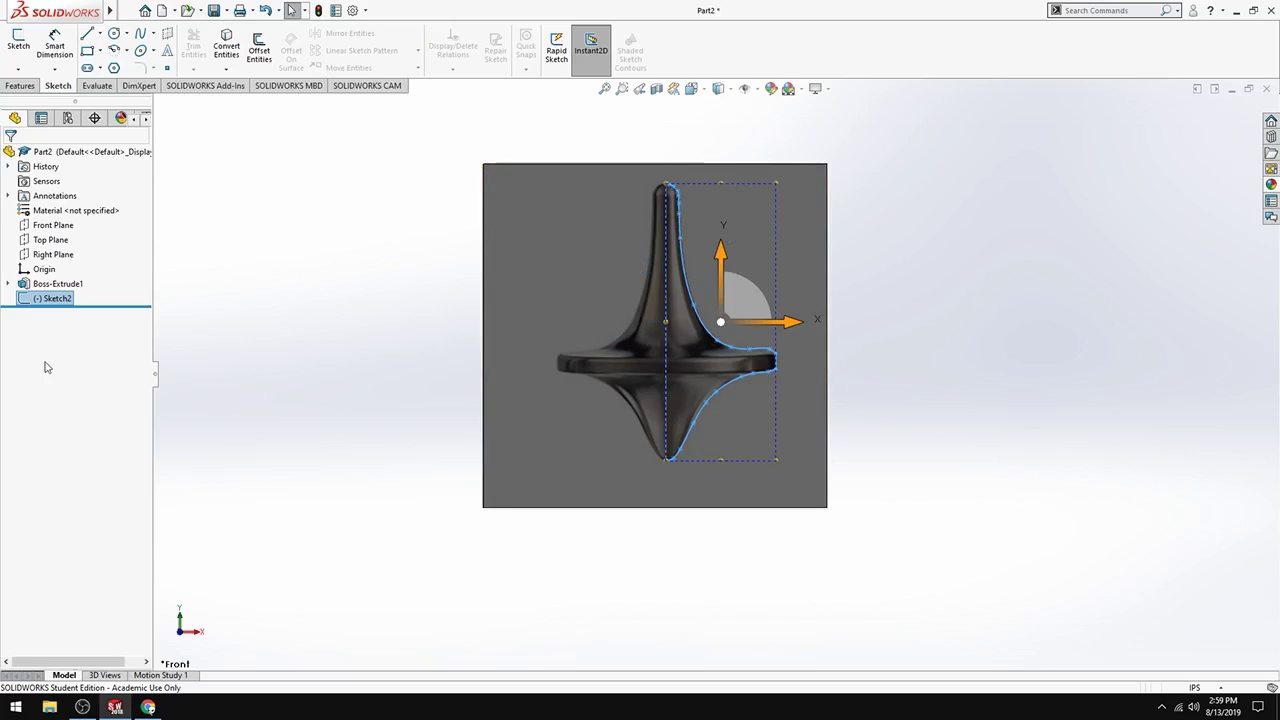
{"action": "left_click", "coordinate": [277, 277]}
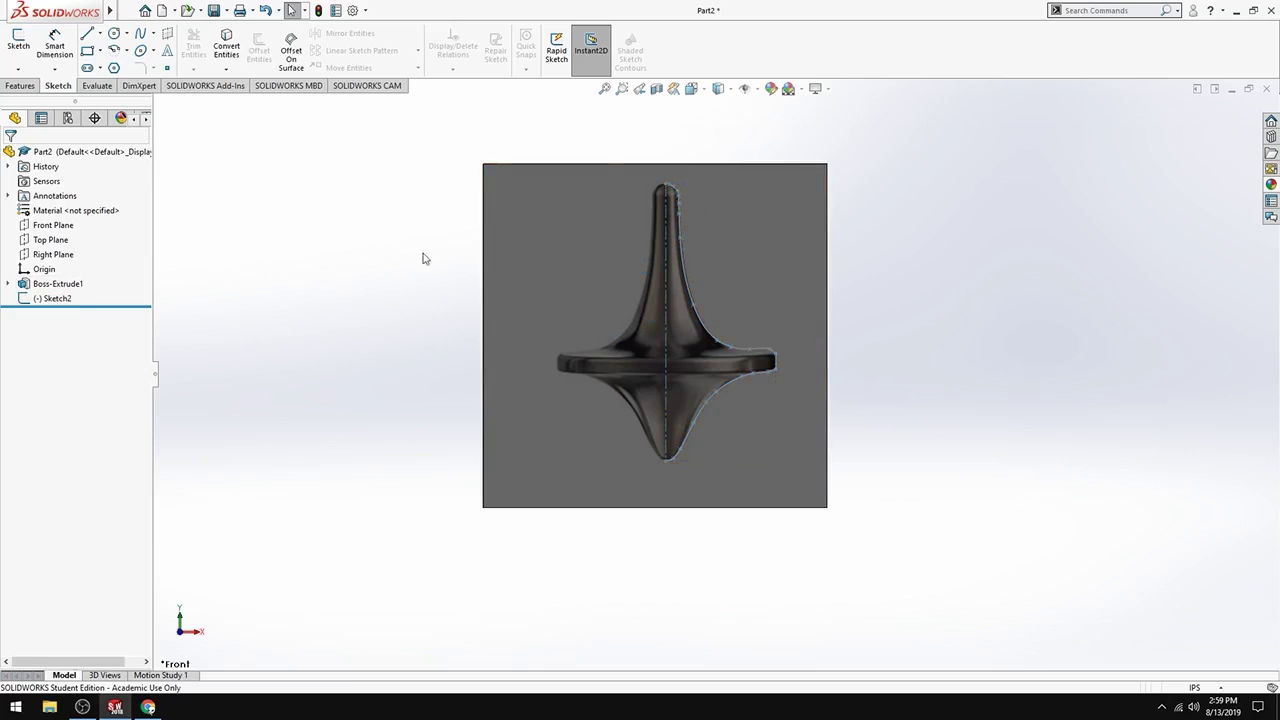
{"action": "left_click", "coordinate": [564, 169]}
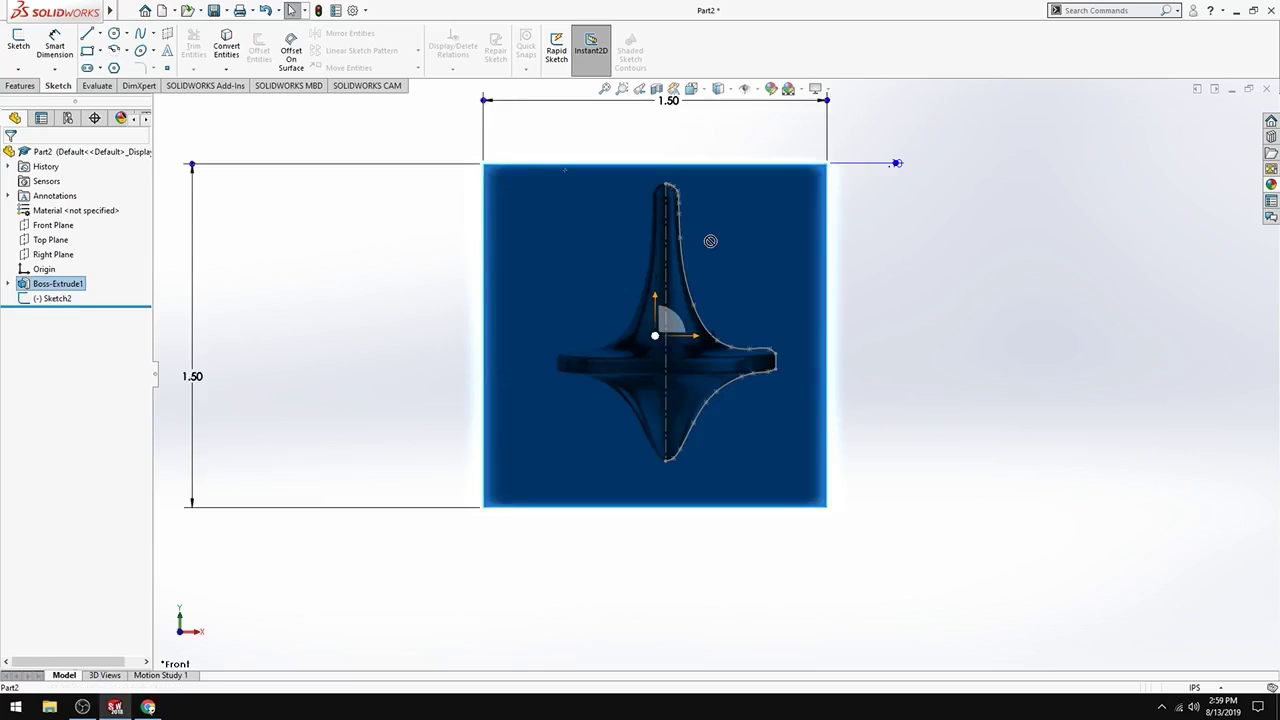
{"action": "left_click", "coordinate": [900, 289]}
- Reopen Sketch2, box-select all traced profile curves for copying, and exit the sketch
{"action": "left_click", "coordinate": [52, 298]}
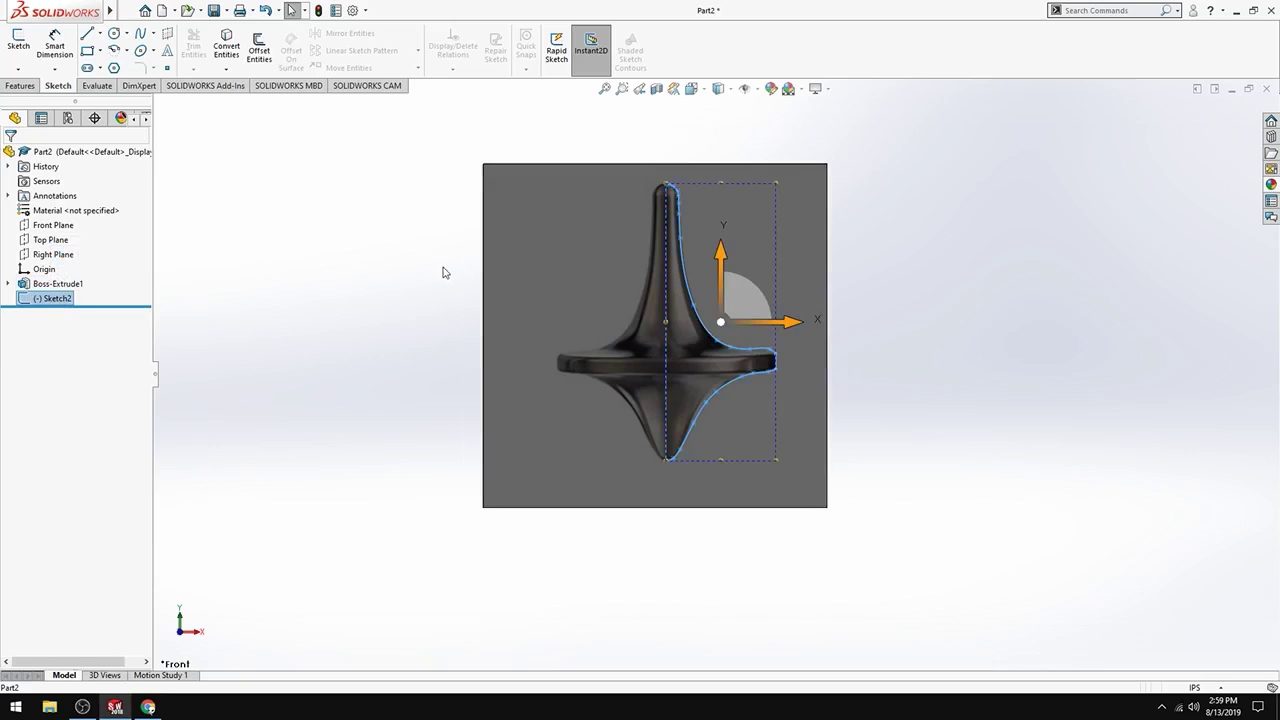
{"action": "right_click", "coordinate": [56, 299]}
{"action": "left_click", "coordinate": [65, 260]}
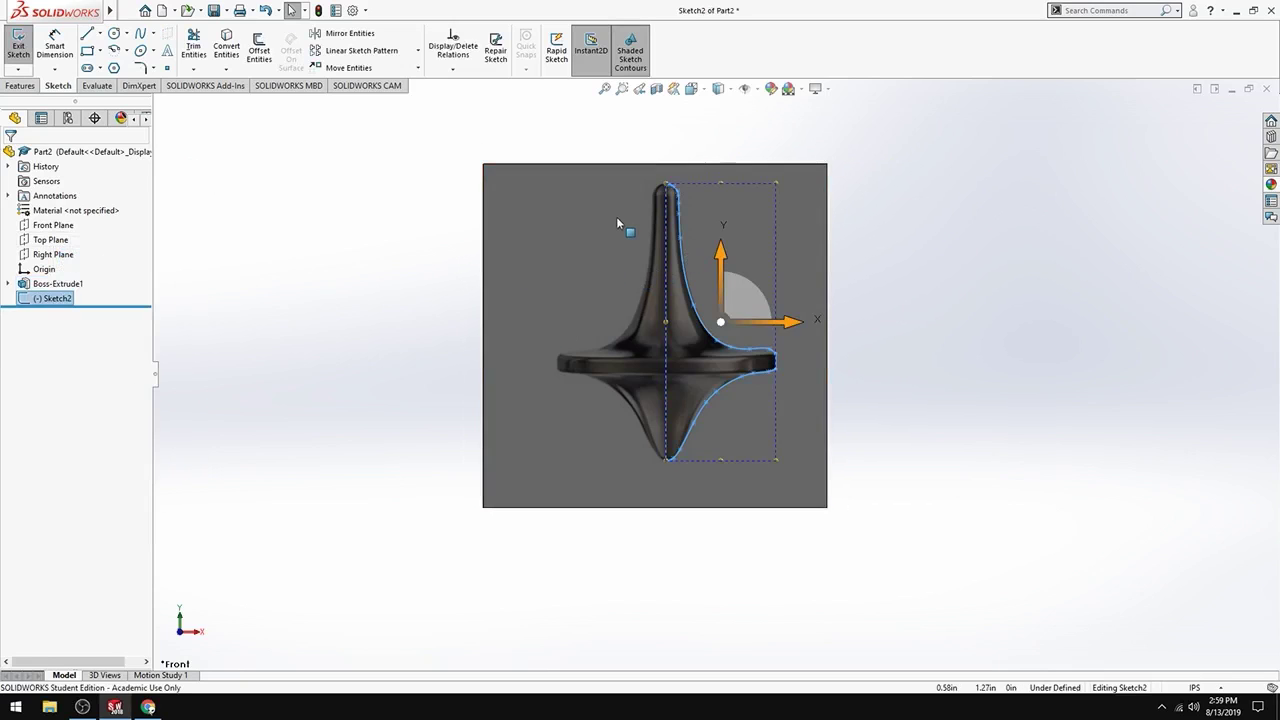
{"action": "mouse_move", "coordinate": [568, 180]}
{"action": "left_mouse_down"}
{"action": "mouse_move", "coordinate": [604, 182]}
{"action": "mouse_move", "coordinate": [791, 369]}
{"action": "mouse_move", "coordinate": [814, 496]}
{"action": "left_mouse_up"}
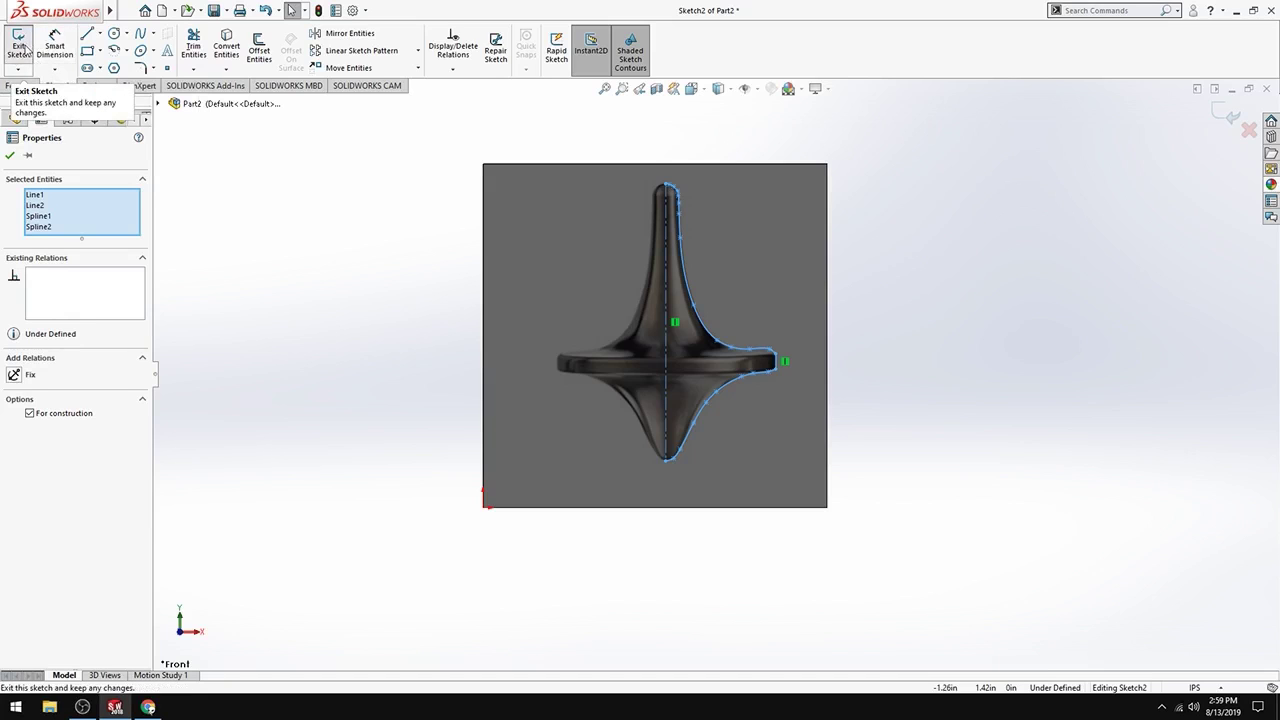
{"action": "left_click", "coordinate": [20, 48]}
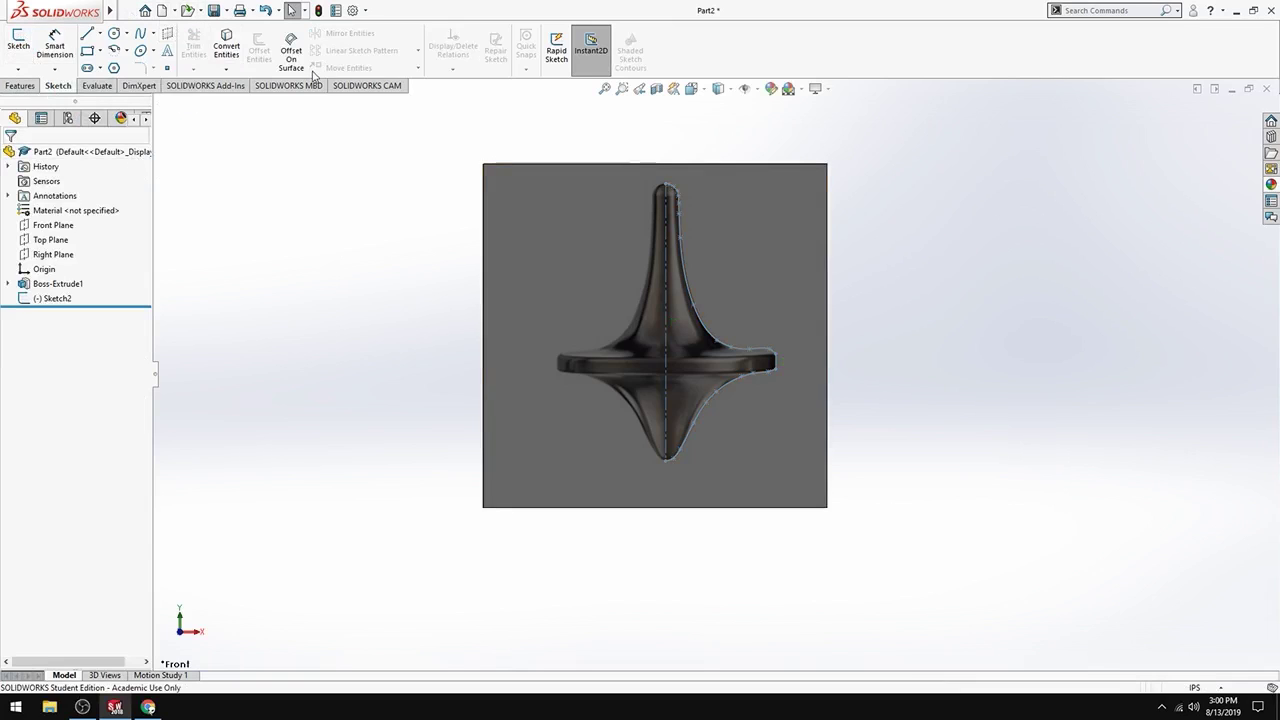
- Create a new part and paste the copied profile into it
{"action": "left_click", "coordinate": [163, 11]}
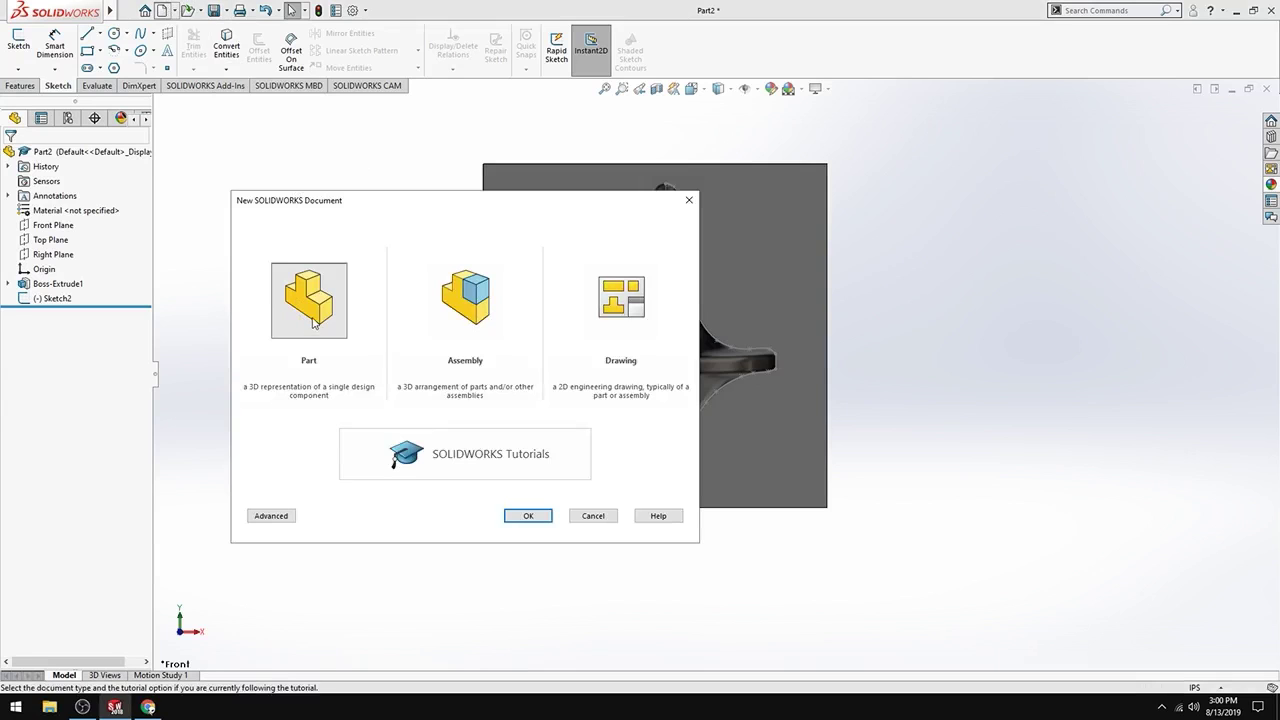
{"action": "key", "text": "Return"}
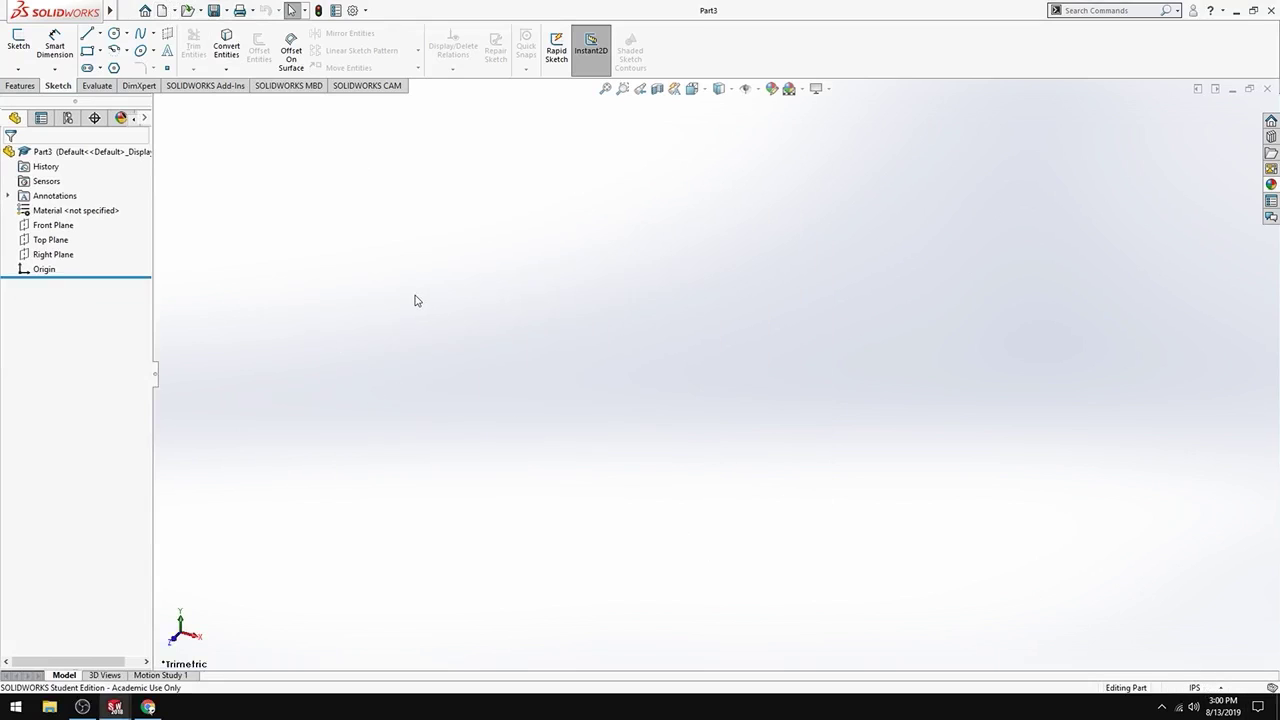
{"action": "key", "text": "ctrl+v"}
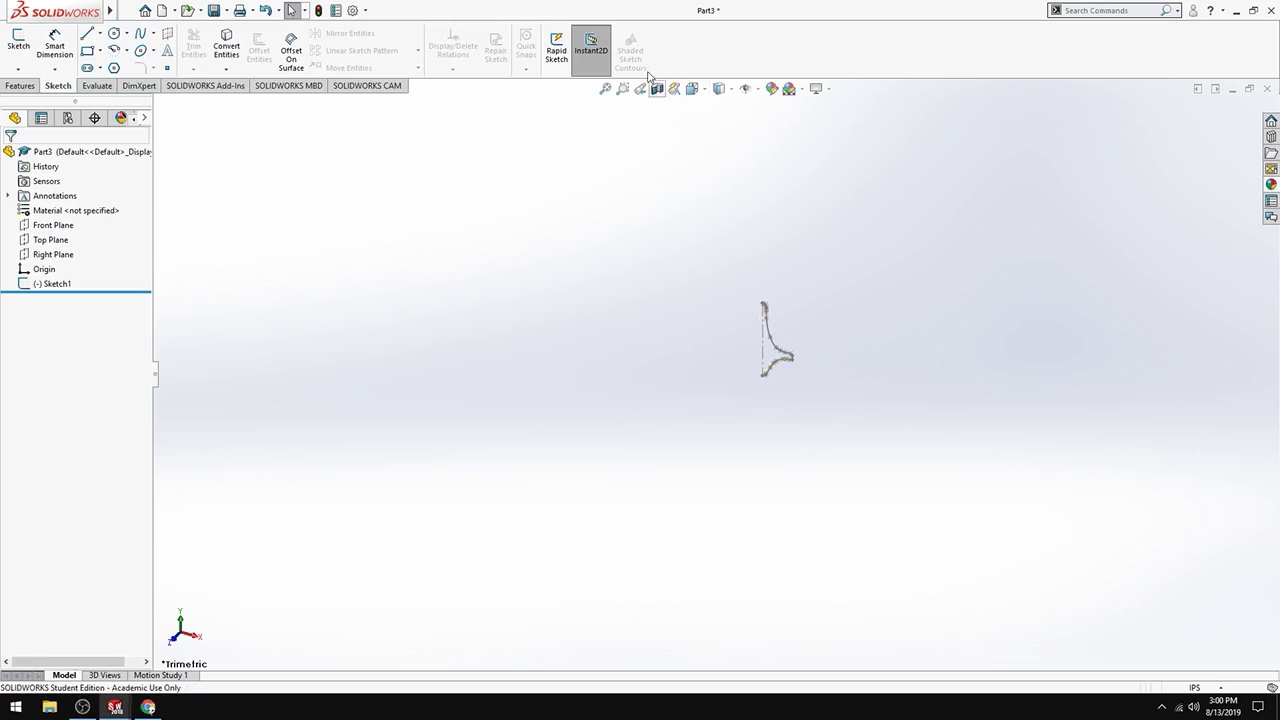
- Set the view orientation to Front, fitted to the window
{"action": "left_click", "coordinate": [692, 91]}
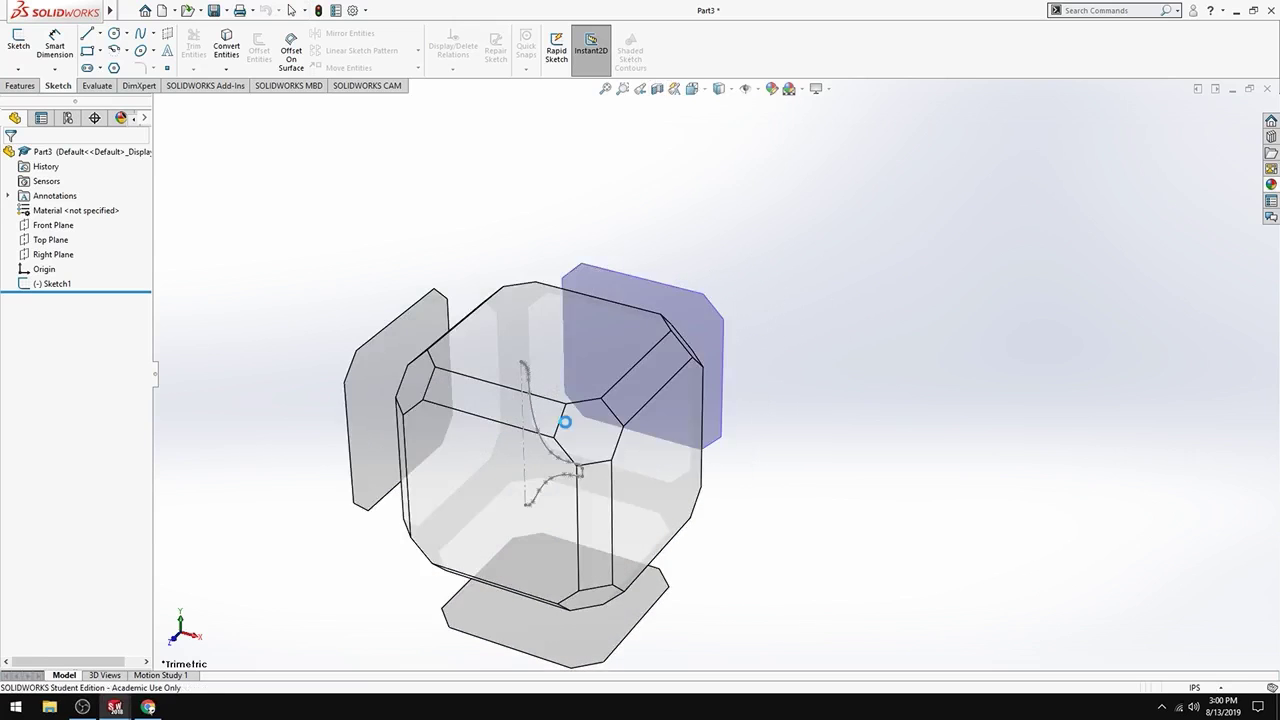
{"action": "left_click", "coordinate": [466, 456]}
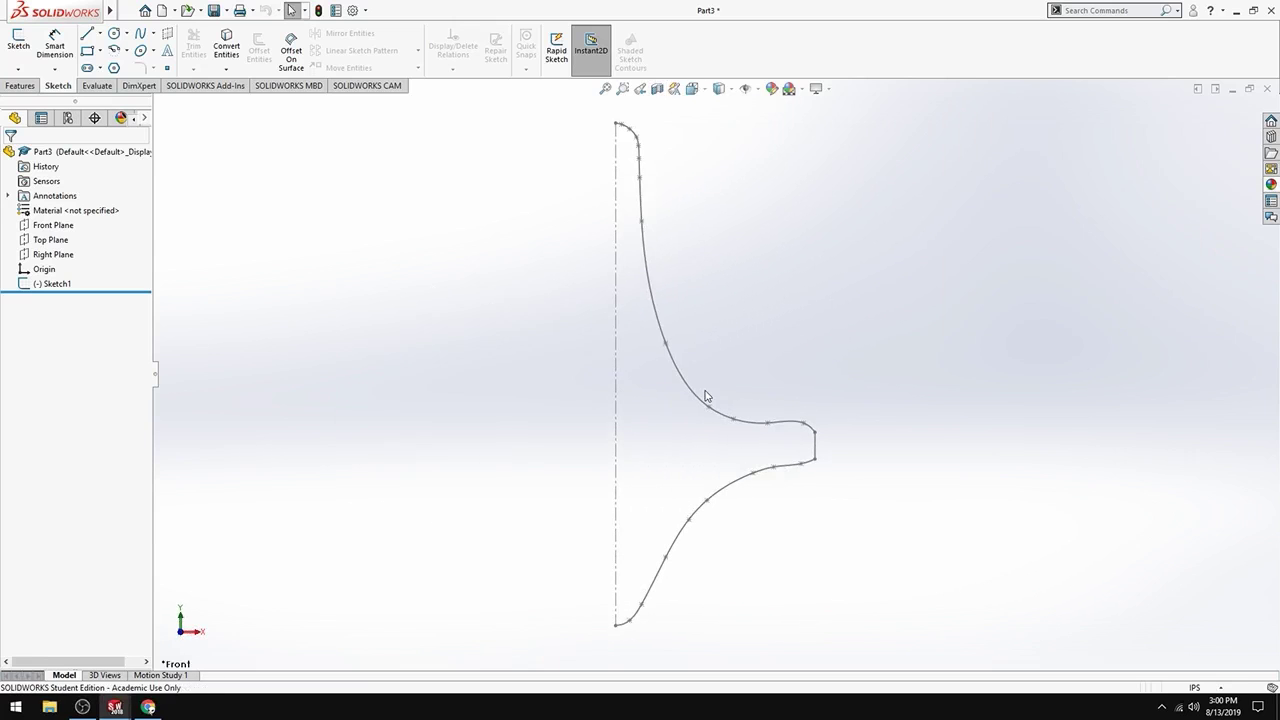
{"action": "left_click", "coordinate": [692, 89]}
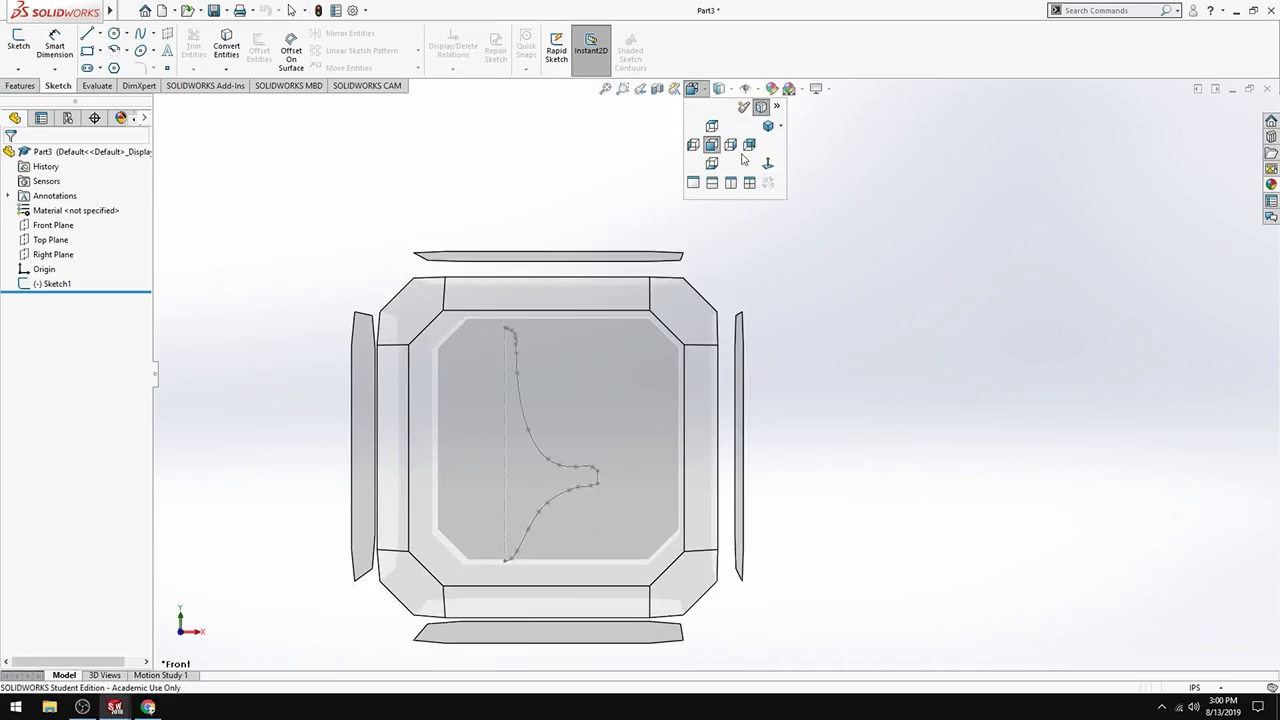
{"action": "left_click", "coordinate": [710, 163]}
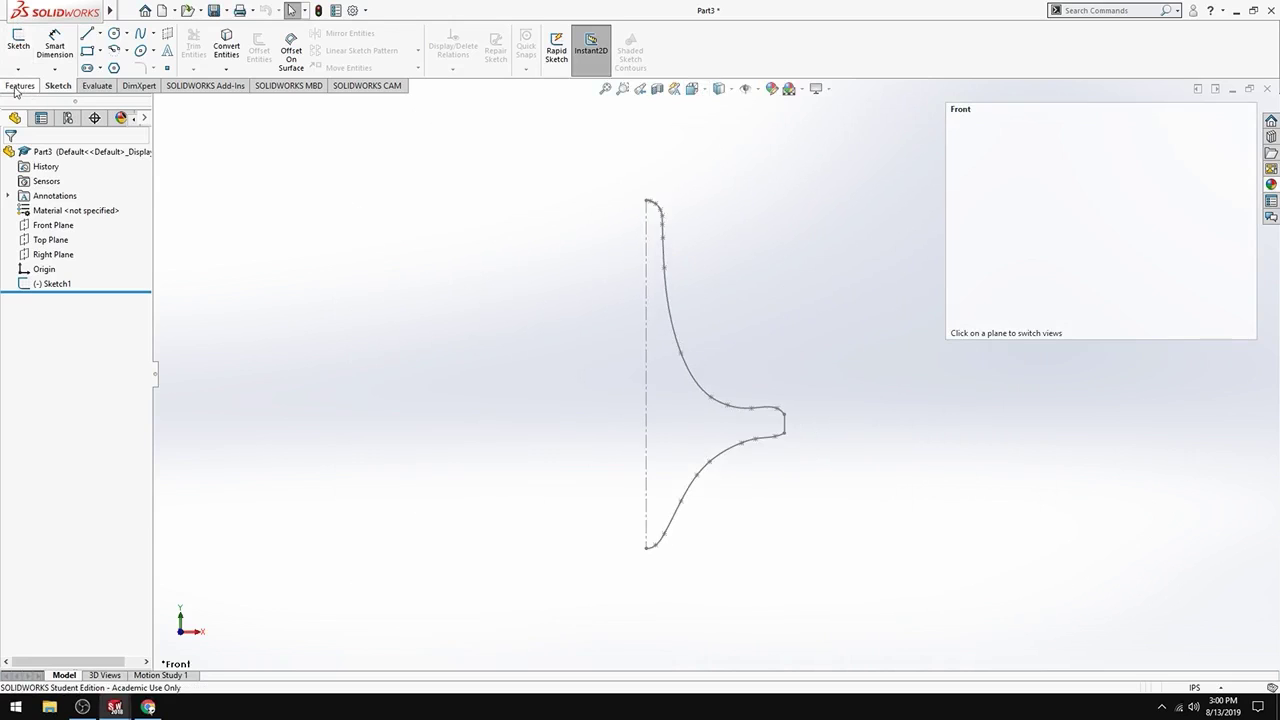
- Revolve Sketch1 360° about its Line1 centerline, letting the sketch auto-close
{"action": "right_click", "coordinate": [44, 269]}
{"action": "left_click", "coordinate": [25, 307]}
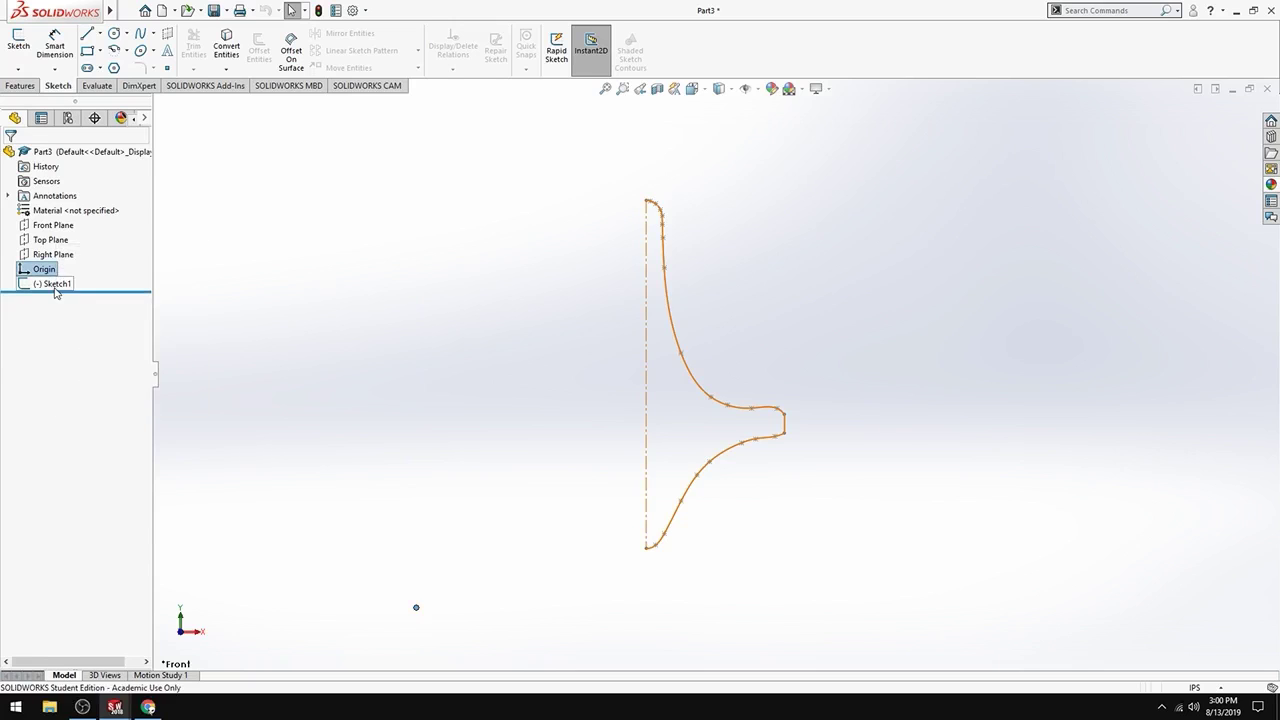
{"action": "right_click", "coordinate": [52, 285]}
{"action": "left_click", "coordinate": [68, 253]}
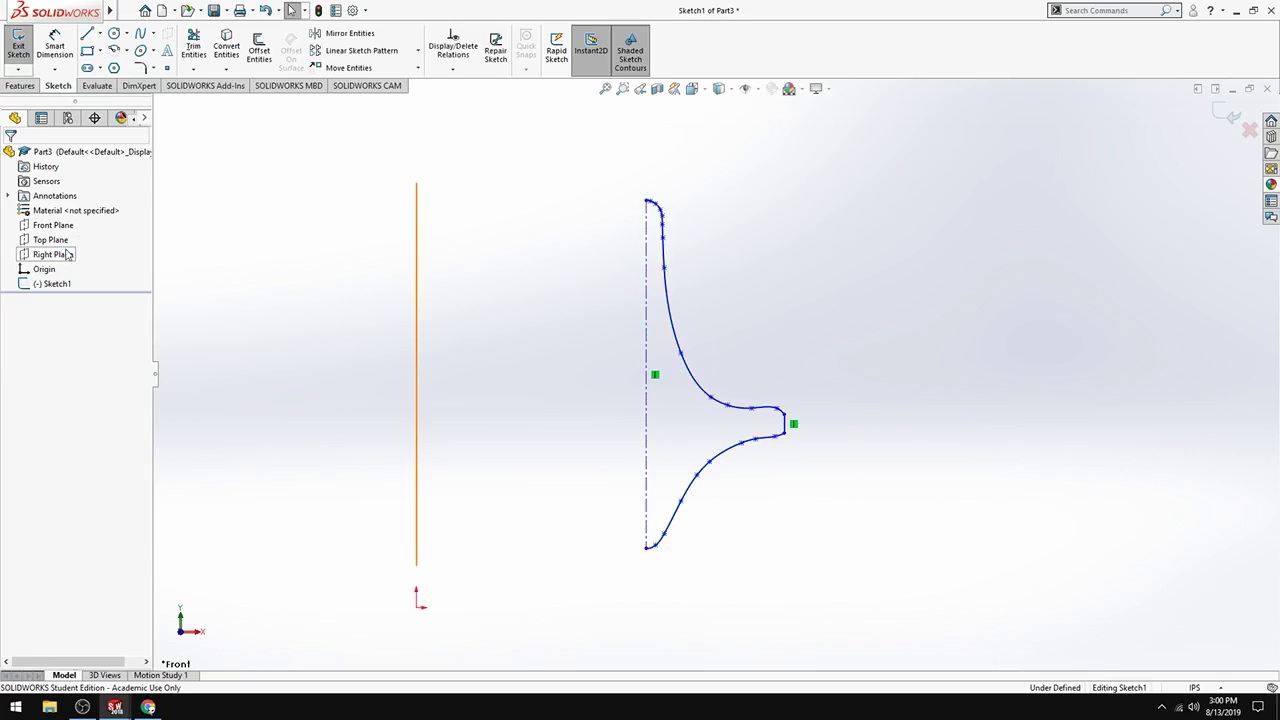
{"action": "left_click", "coordinate": [20, 85]}
{"action": "left_click", "coordinate": [63, 48]}
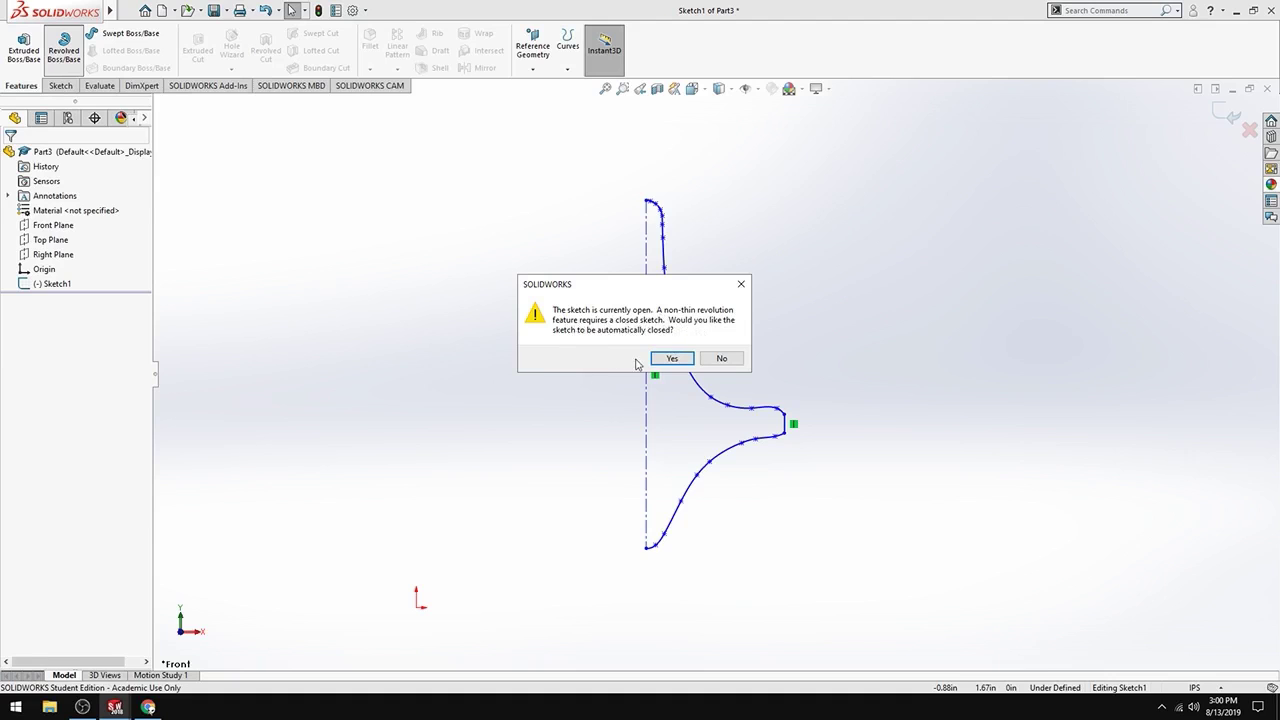
{"action": "left_click", "coordinate": [668, 359]}
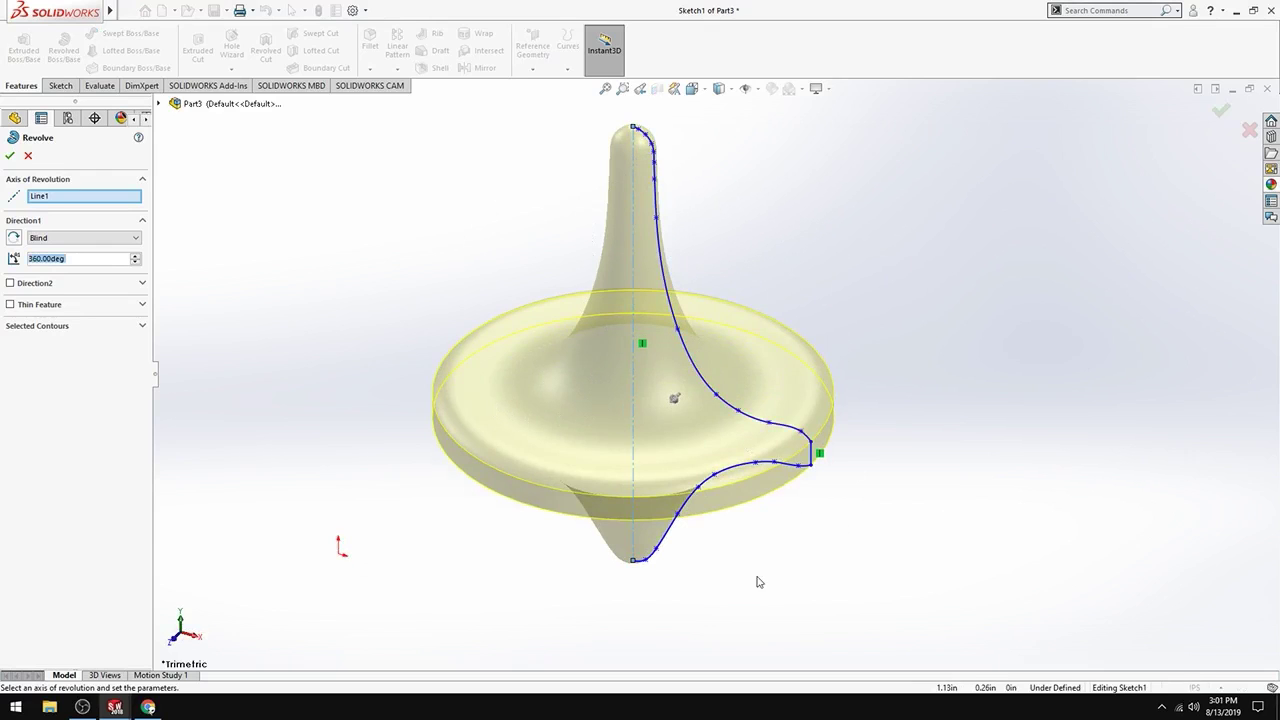
{"action": "middle_click_drag", "start_coordinate": [906, 434], "coordinate": [937, 386]}
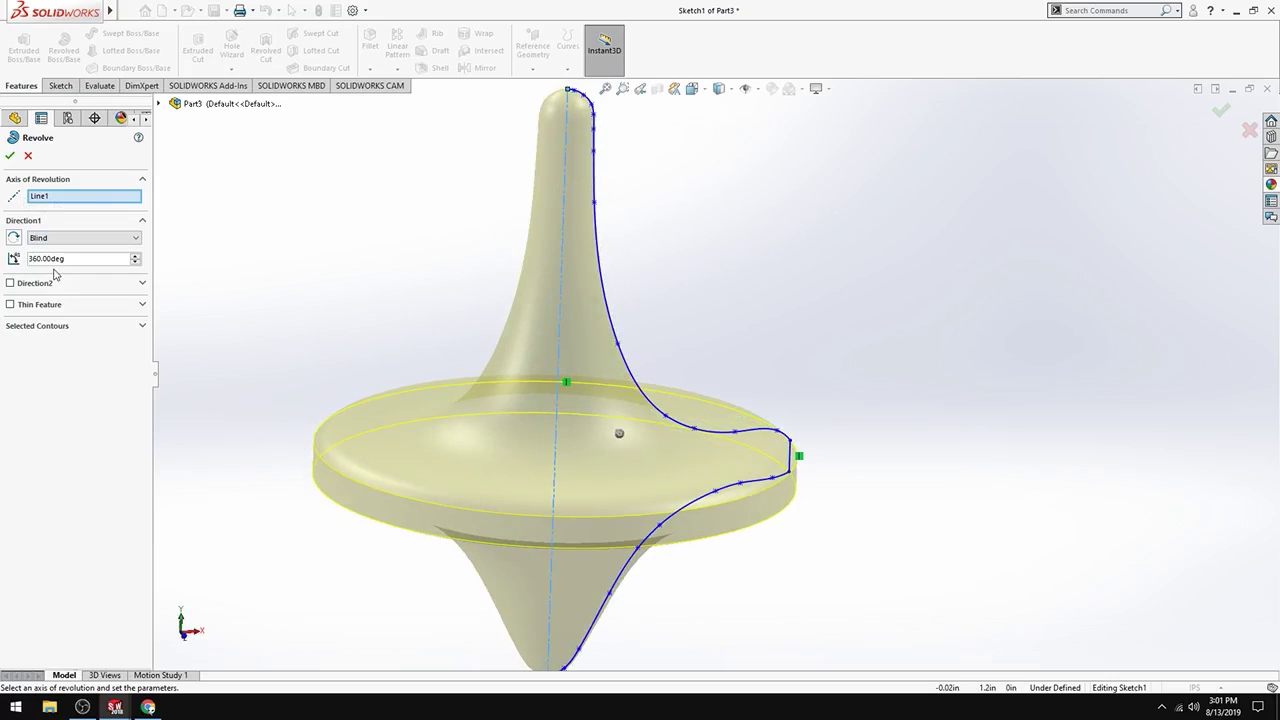
{"action": "left_click", "coordinate": [10, 156]}
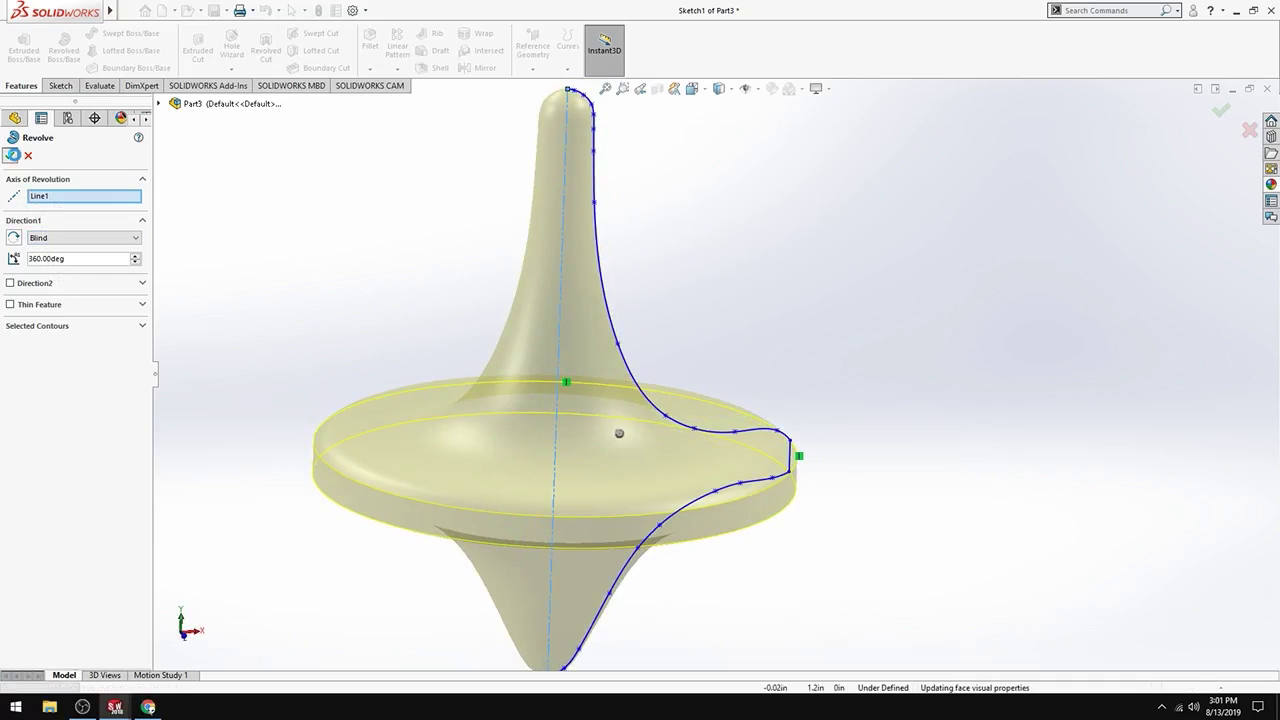
- Fillet the disc rim's upper edge with a 0.10in radius and orbit to check it
{"action": "scroll", "coordinate": [695, 518], "scroll_direction": "up", "scroll_amount": 3}
{"action": "mouse_move", "coordinate": [705, 503]}
{"action": "middle_mouse_down"}
{"action": "mouse_move", "coordinate": [757, 437]}
{"action": "mouse_move", "coordinate": [695, 371]}
{"action": "mouse_move", "coordinate": [783, 486]}
{"action": "mouse_move", "coordinate": [798, 555]}
{"action": "mouse_move", "coordinate": [617, 531]}
{"action": "mouse_move", "coordinate": [603, 557]}
{"action": "mouse_move", "coordinate": [723, 543]}
{"action": "mouse_move", "coordinate": [727, 525]}
{"action": "middle_mouse_up"}
{"action": "middle_click_drag", "start_coordinate": [728, 314], "coordinate": [630, 420]}
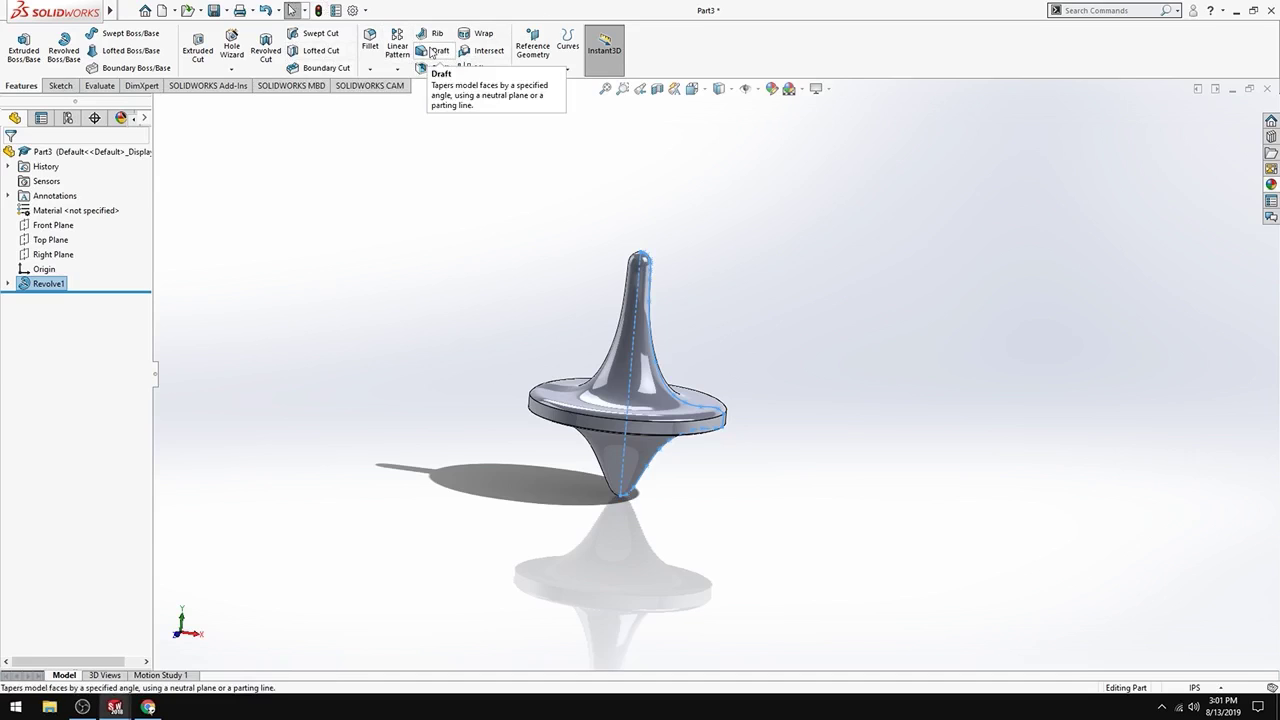
{"action": "left_click", "coordinate": [370, 42]}
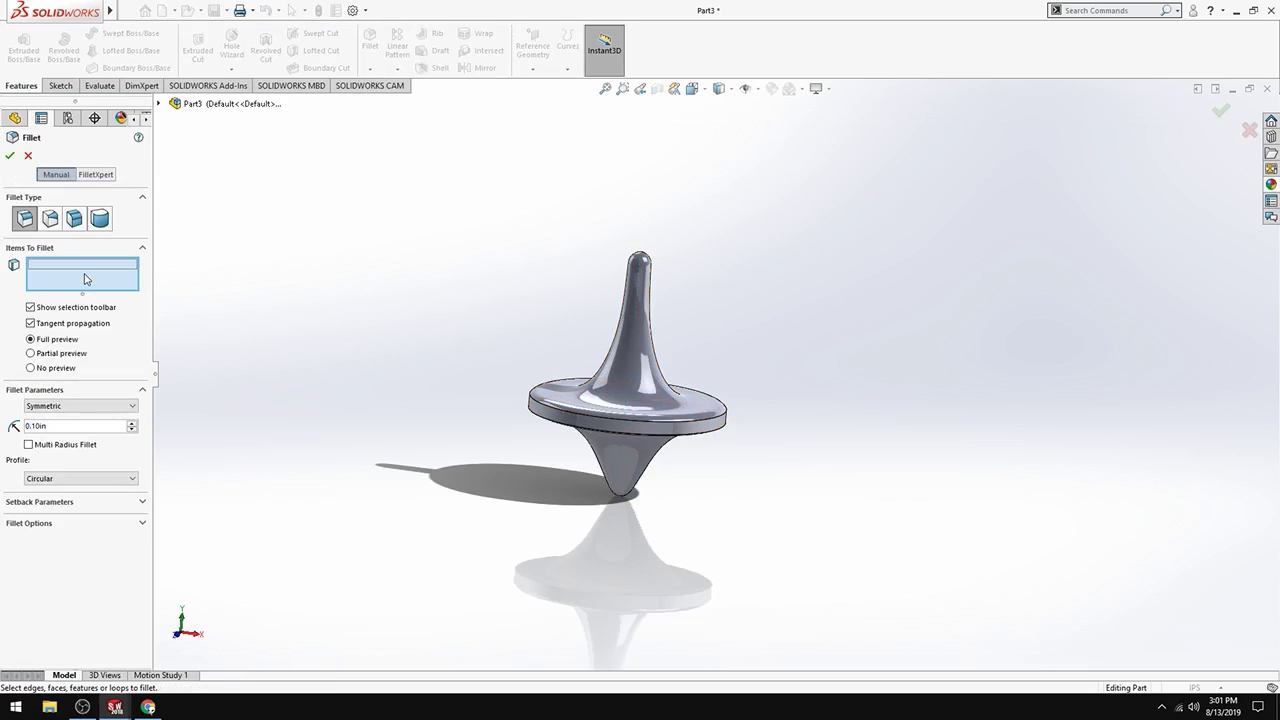
{"action": "scroll", "coordinate": [662, 410], "scroll_direction": "down", "scroll_amount": 5}
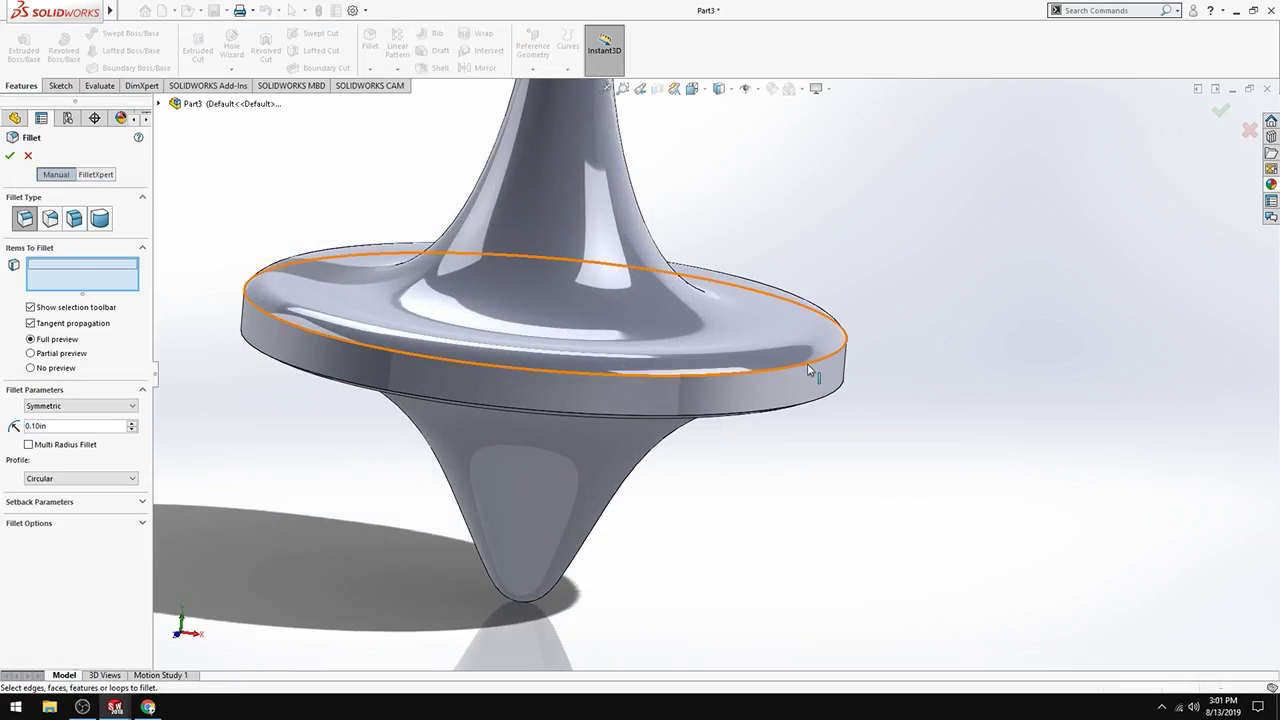
{"action": "left_click", "coordinate": [807, 363]}
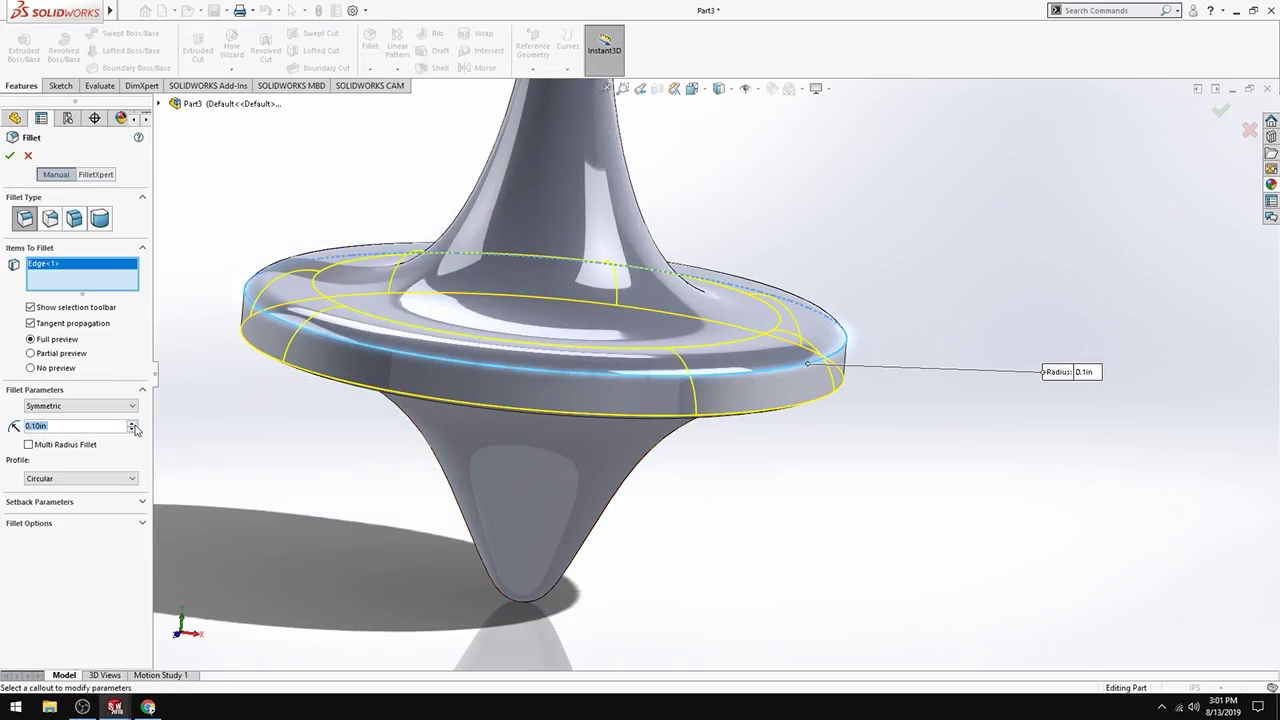
{"action": "left_click", "coordinate": [10, 157]}
{"action": "scroll", "coordinate": [450, 455], "scroll_direction": "up", "scroll_amount": 3}
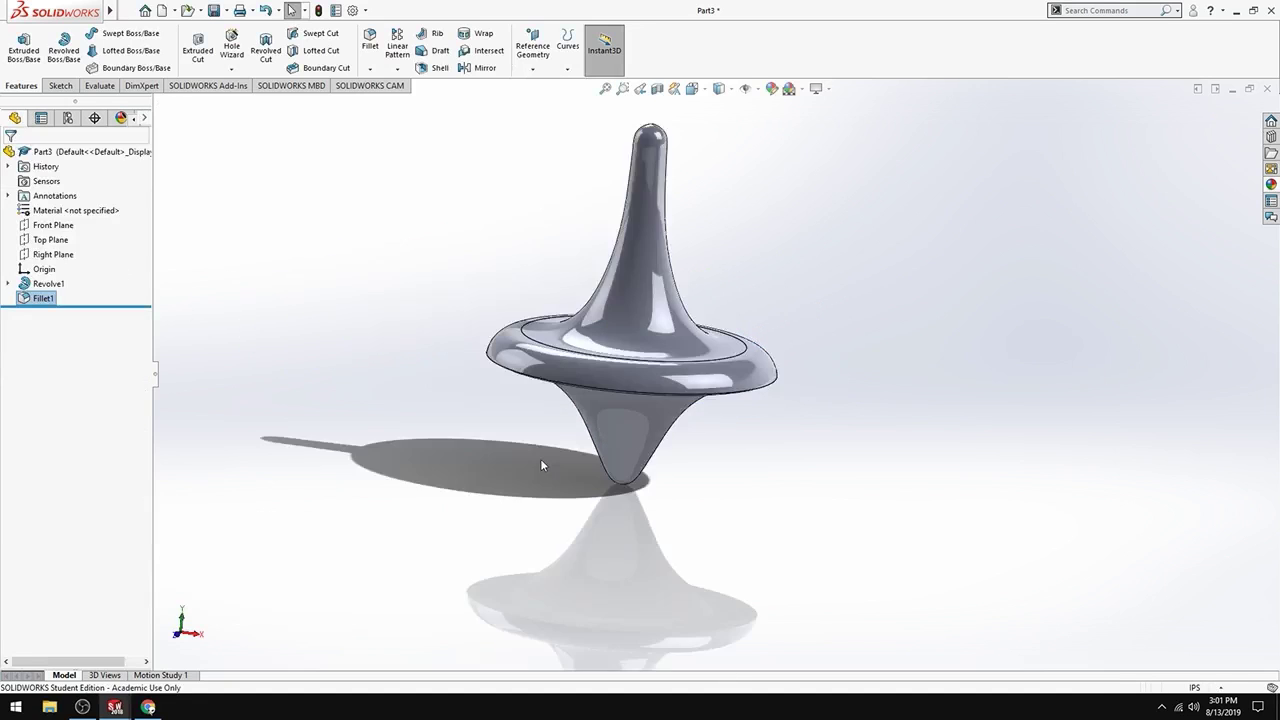
{"action": "scroll", "coordinate": [540, 458], "scroll_direction": "down", "scroll_amount": 3}
{"action": "middle_click_drag", "start_coordinate": [533, 419], "coordinate": [475, 342]}
{"action": "scroll", "coordinate": [755, 398], "scroll_direction": "up", "scroll_amount": 5}
{"action": "mouse_move", "coordinate": [65, 10]}
{"action": "left_click", "coordinate": [128, 10]}
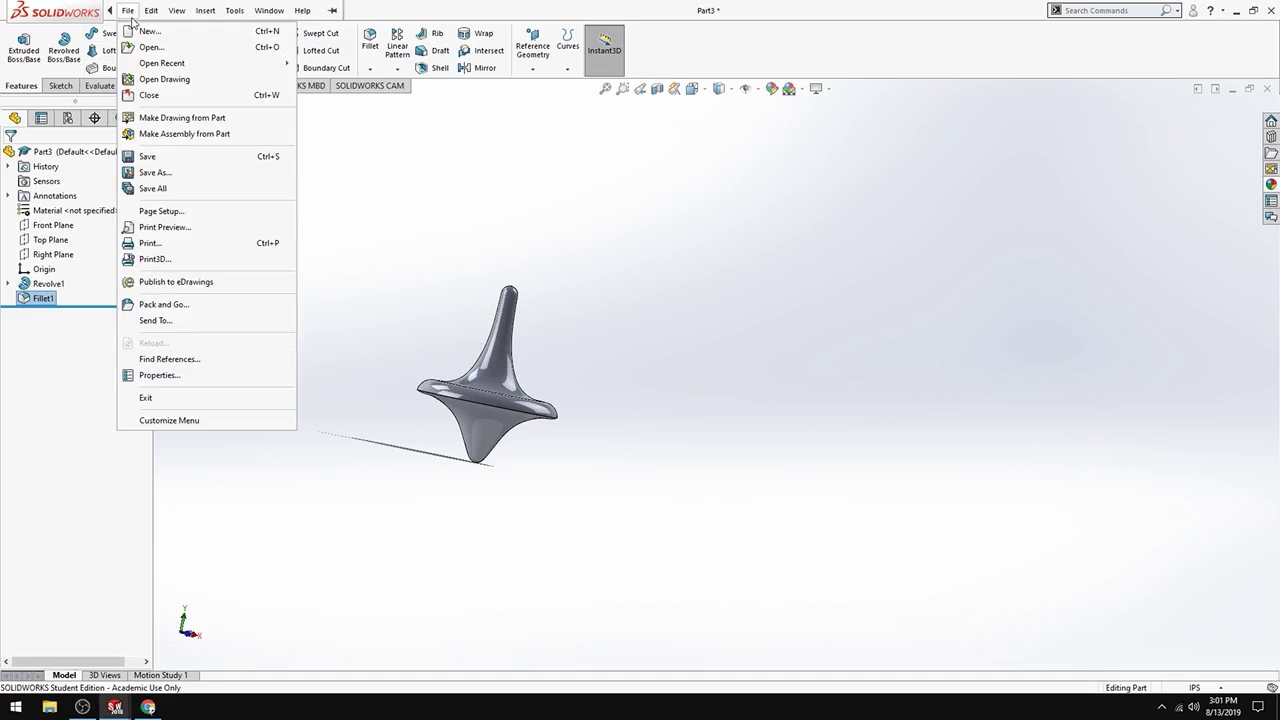
{"action": "left_click", "coordinate": [184, 177]}
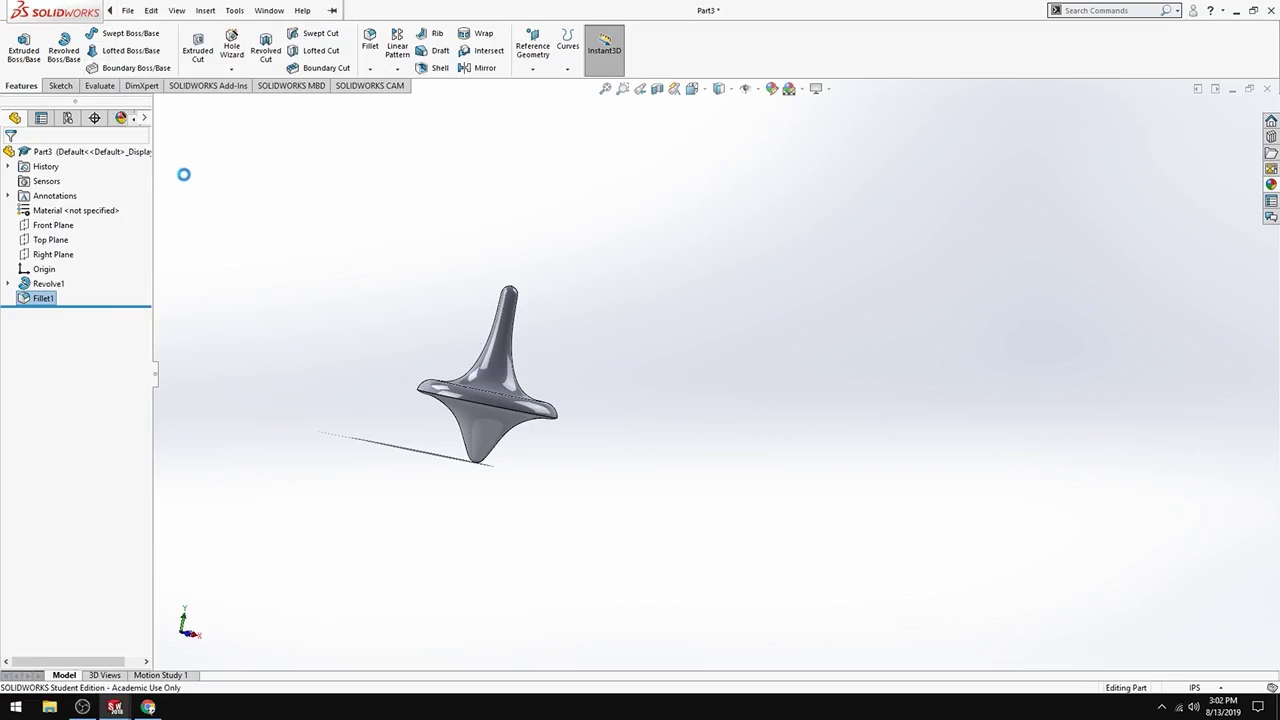
{"action": "left_click", "coordinate": [368, 250]}
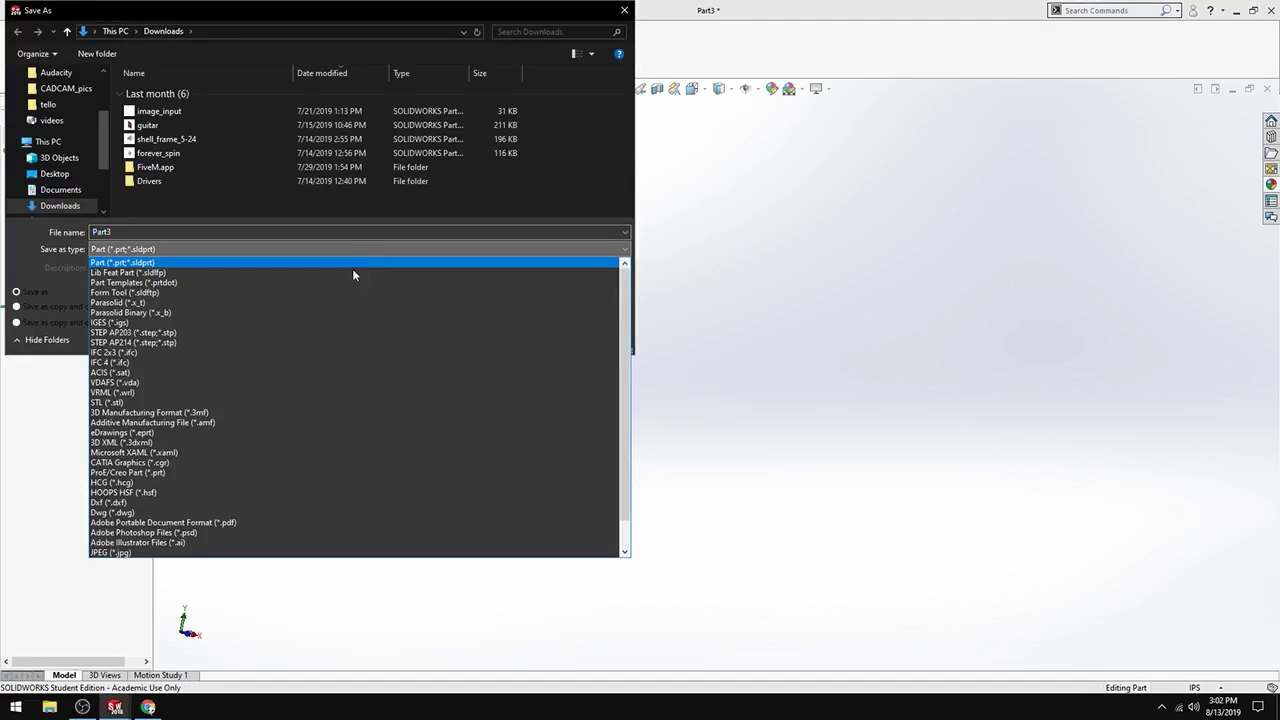
{"action": "left_click", "coordinate": [222, 401]}
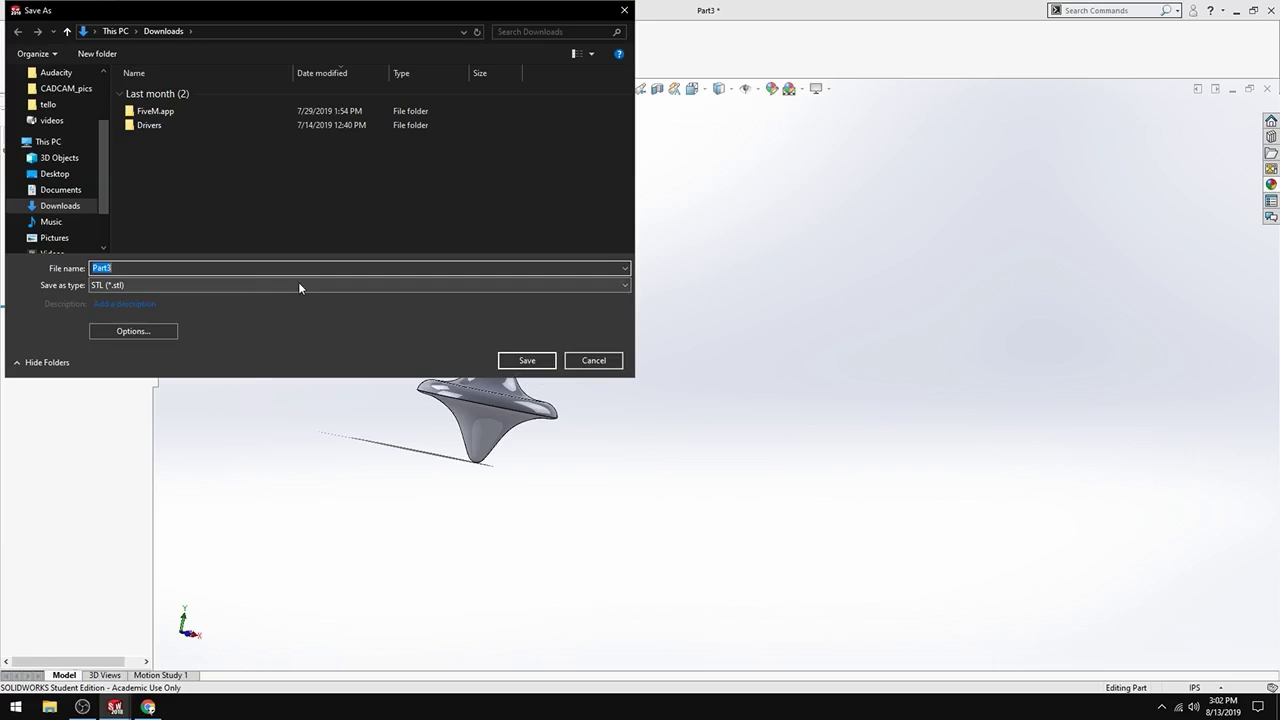
{"action": "left_click", "coordinate": [598, 361]}
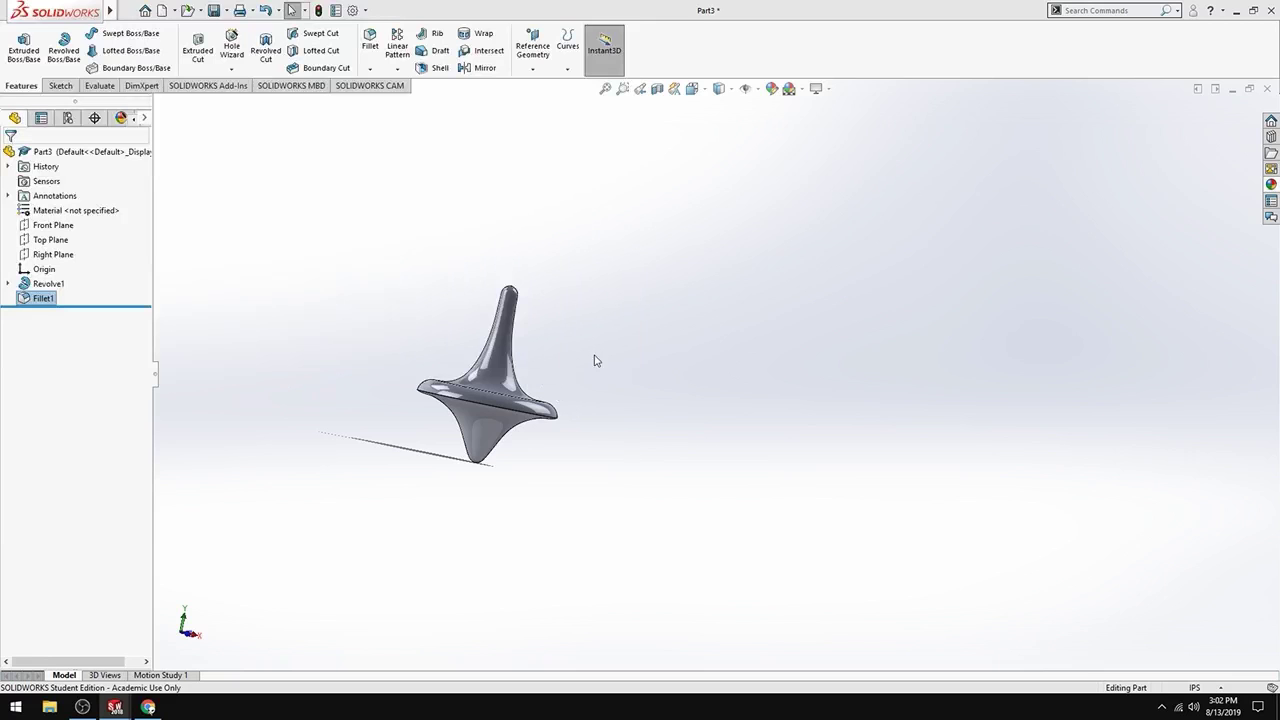
{"action": "middle_click_drag", "start_coordinate": [630, 363], "coordinate": [548, 375]}
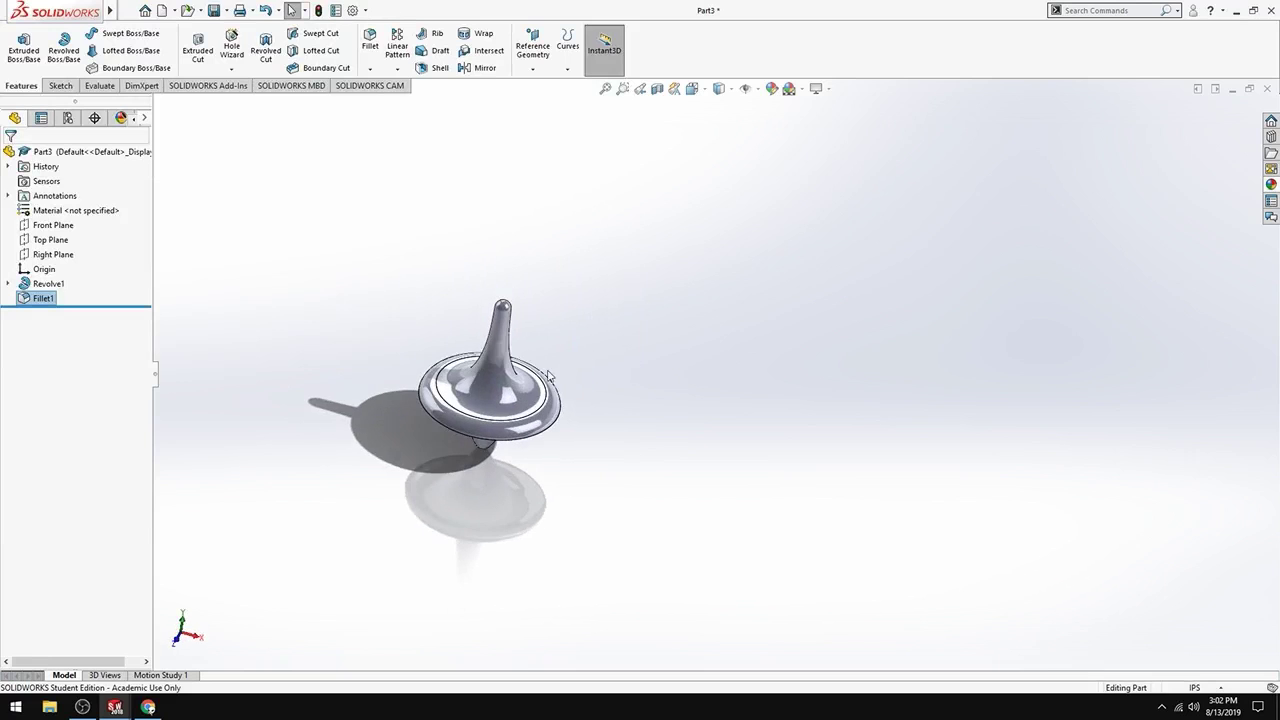